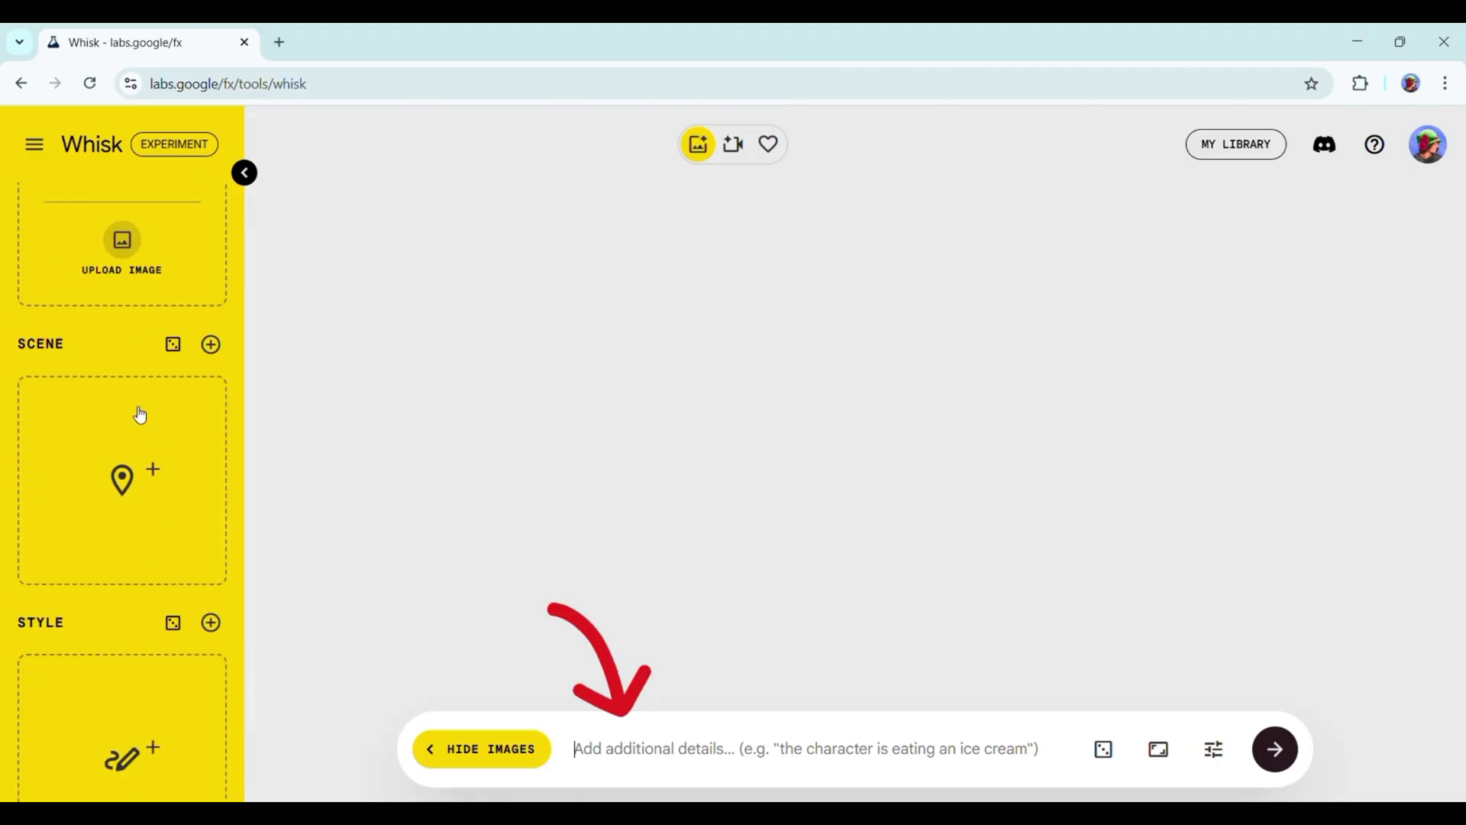
# Generate a subject image from the prompt "A girl with purple hair in her room on a gym bra.".
pyautogui.scroll(2, 137, 416)
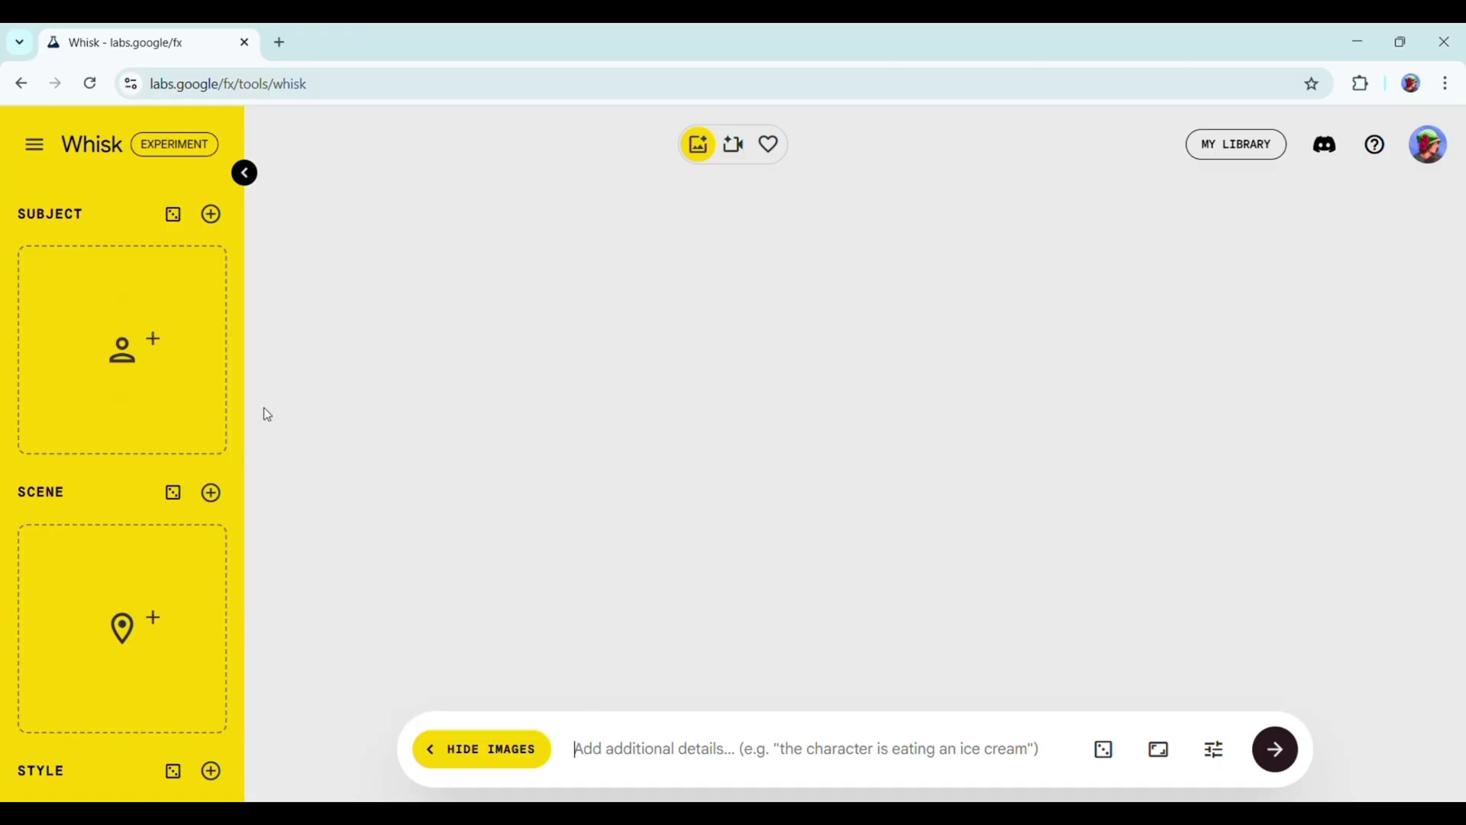
pyautogui.click(121, 294)
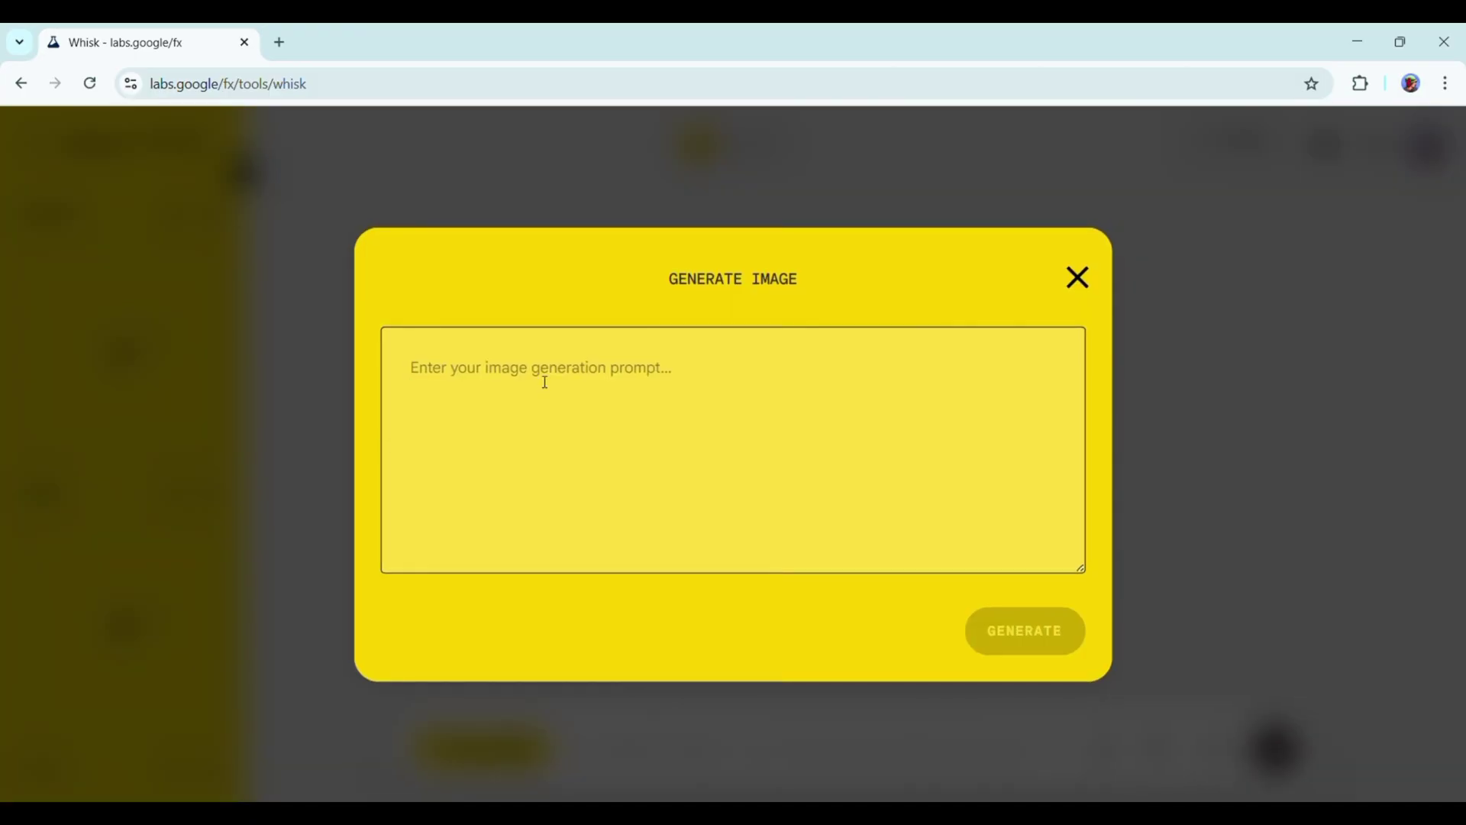
pyautogui.write('A girl with purple')
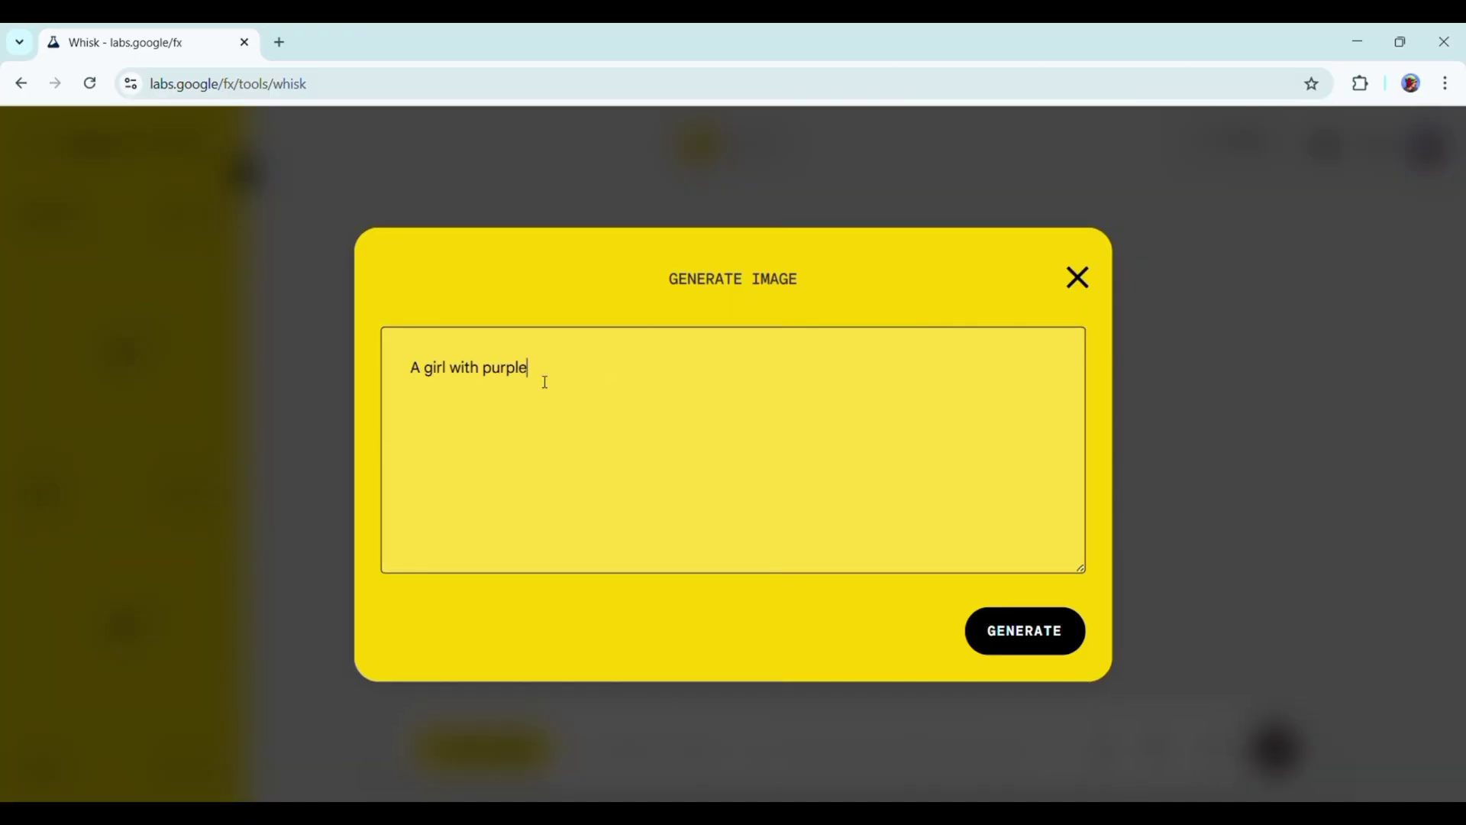
pyautogui.write(' hair in her room on a cropped up.')
pyautogui.click(1032, 635)
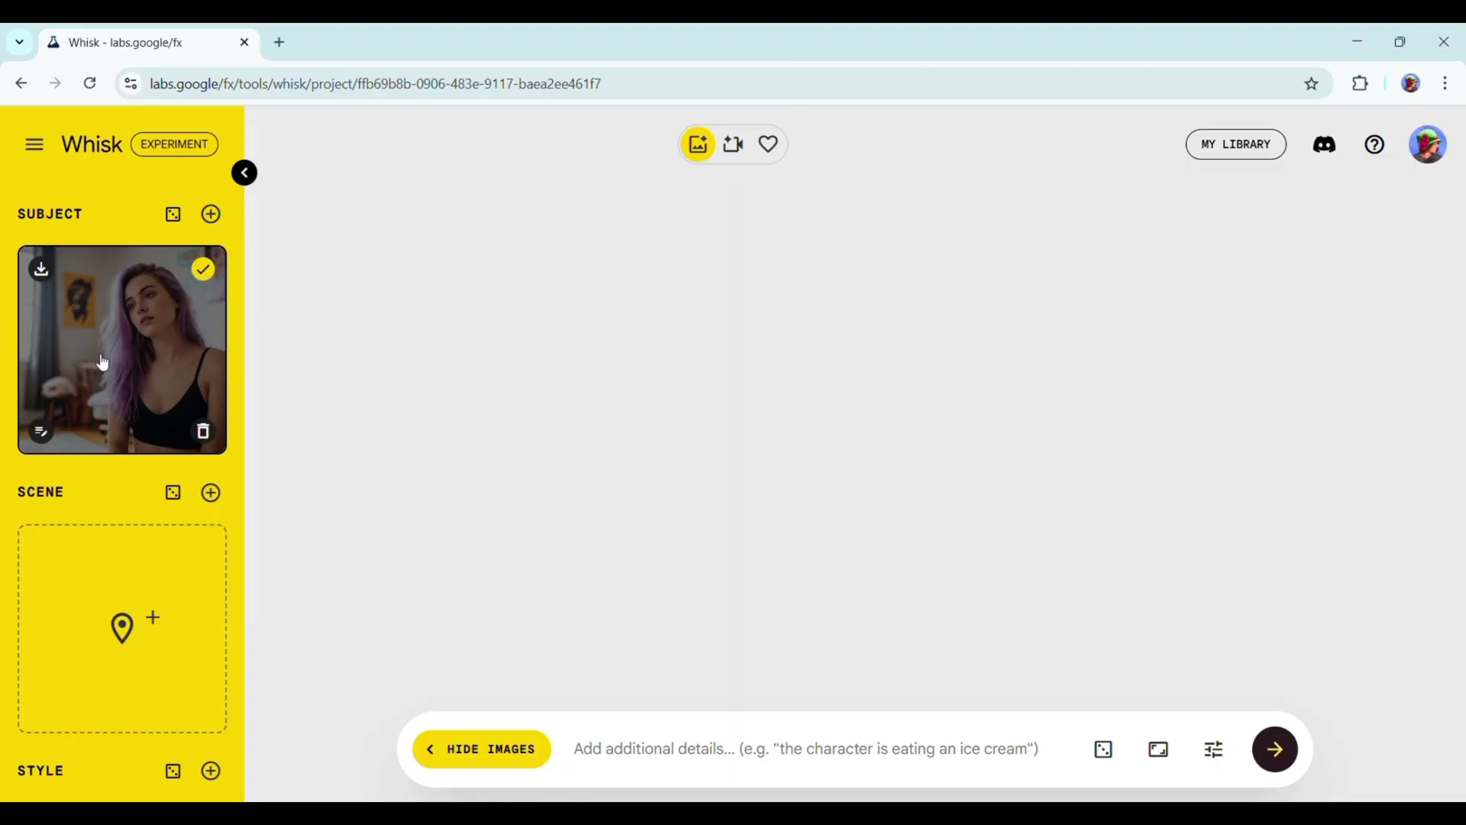
# Open the generated subject image's details to review its description, and close them.
pyautogui.click(41, 428)
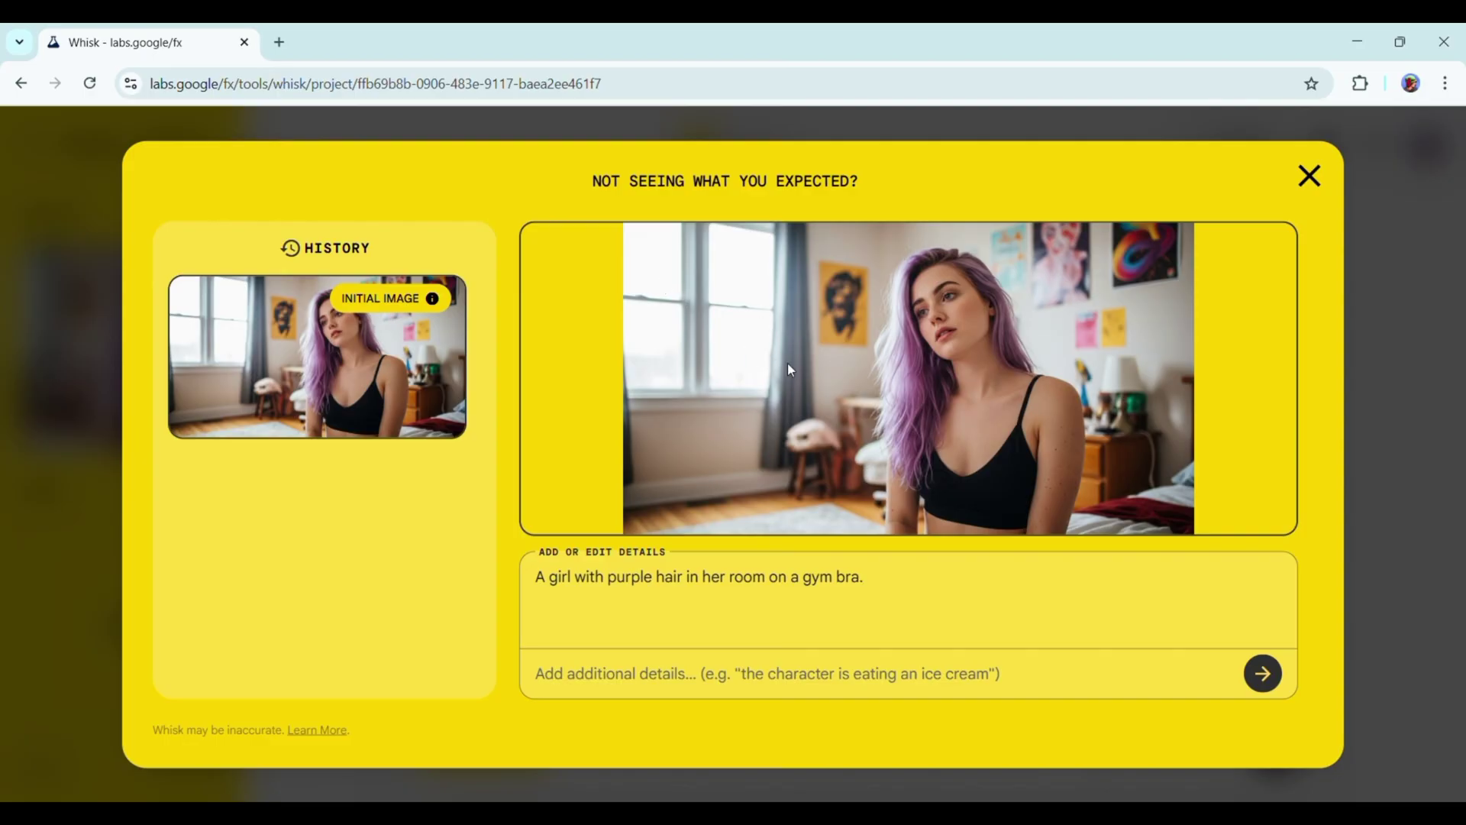
pyautogui.click(1310, 177)
pyautogui.moveTo(59, 421)
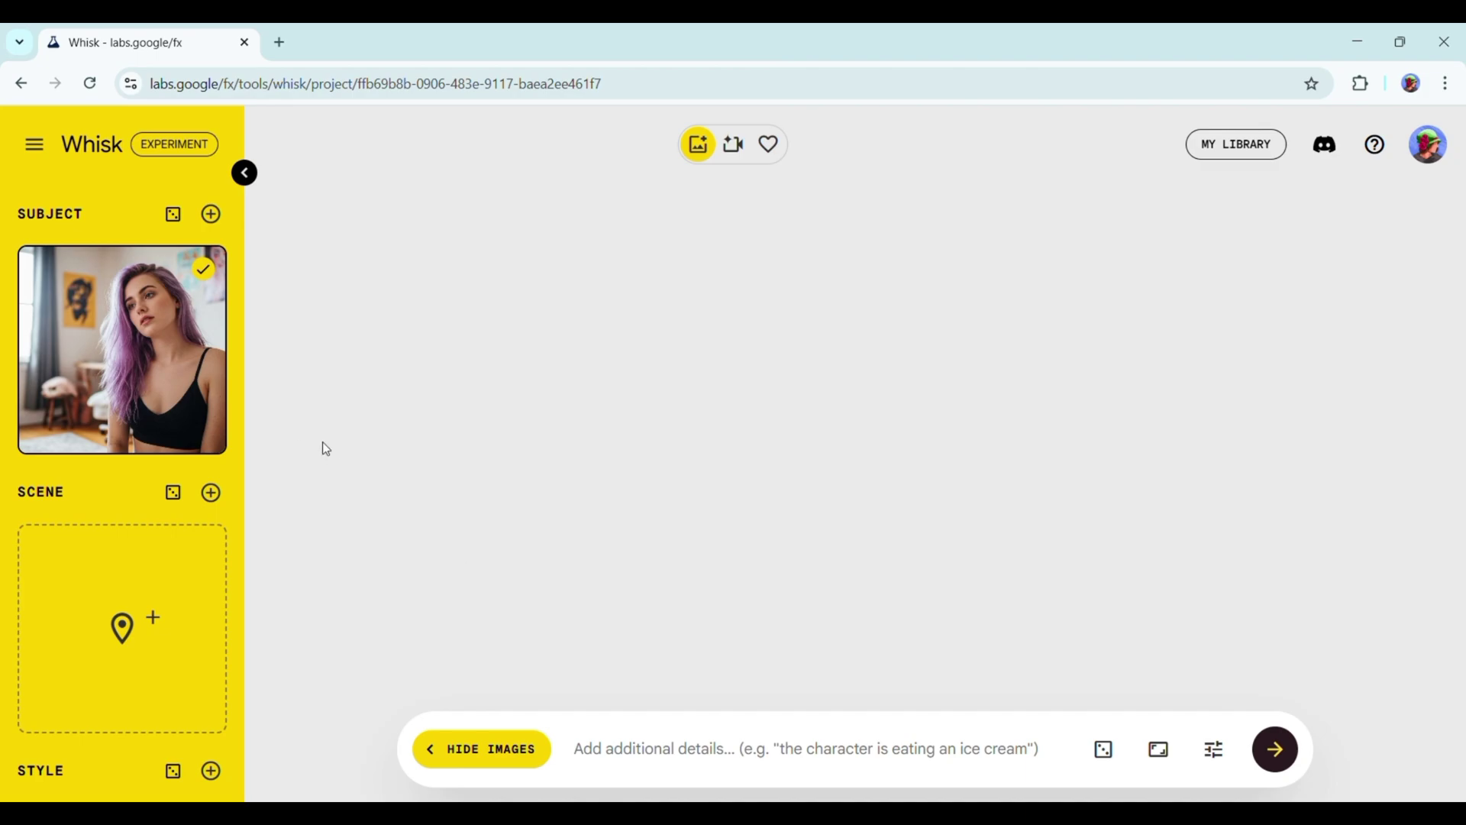
# Enter the prompt "She is taking a drink of coffee in a cafe shop called LUCY'S CAFE." and set the aspect ratio to landscape 16:9.
pyautogui.click(633, 752)
pyautogui.write('She is taking a drin')
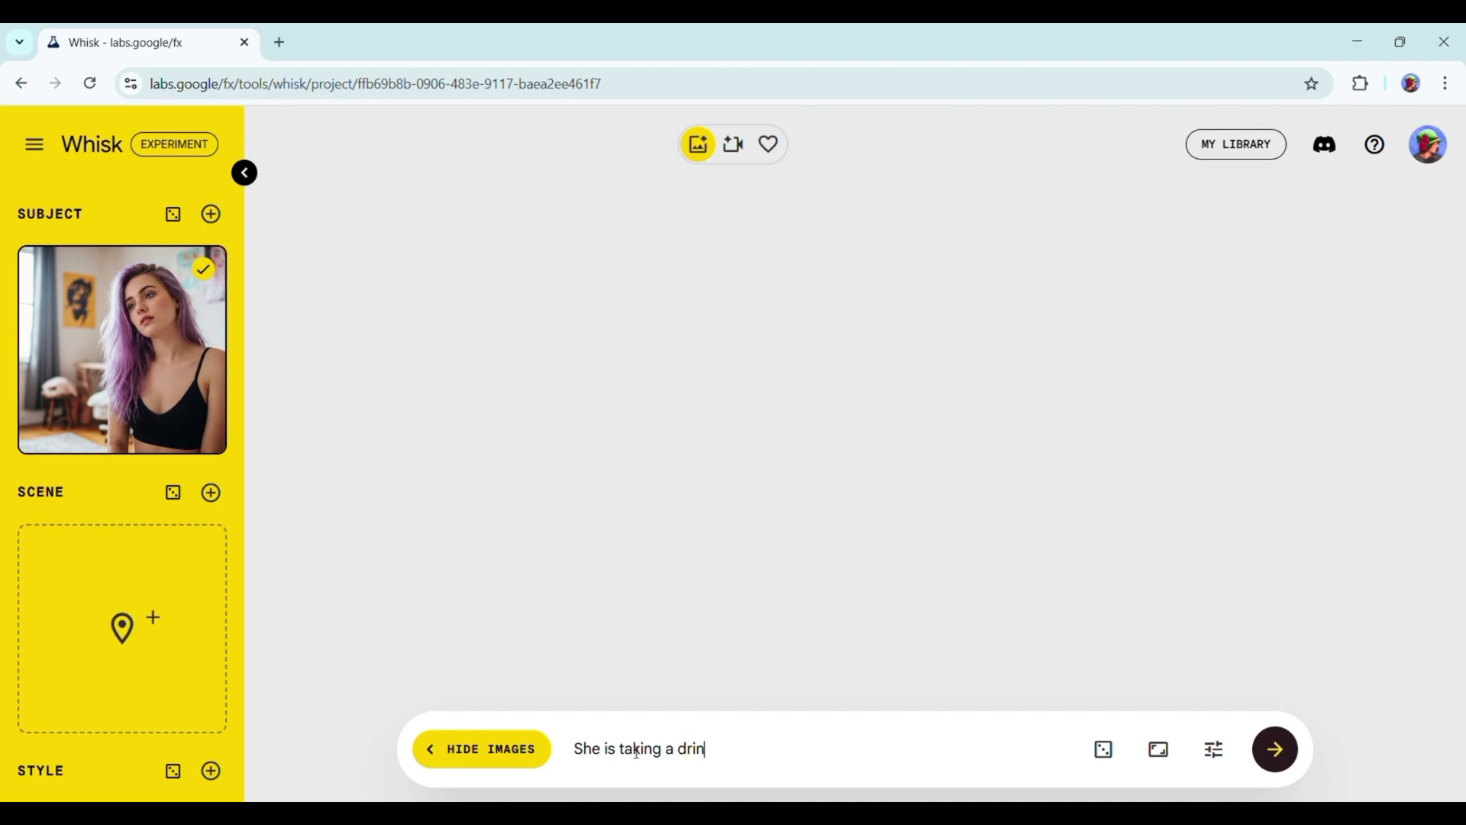
pyautogui.write('k of coffee in a cafe shop call')
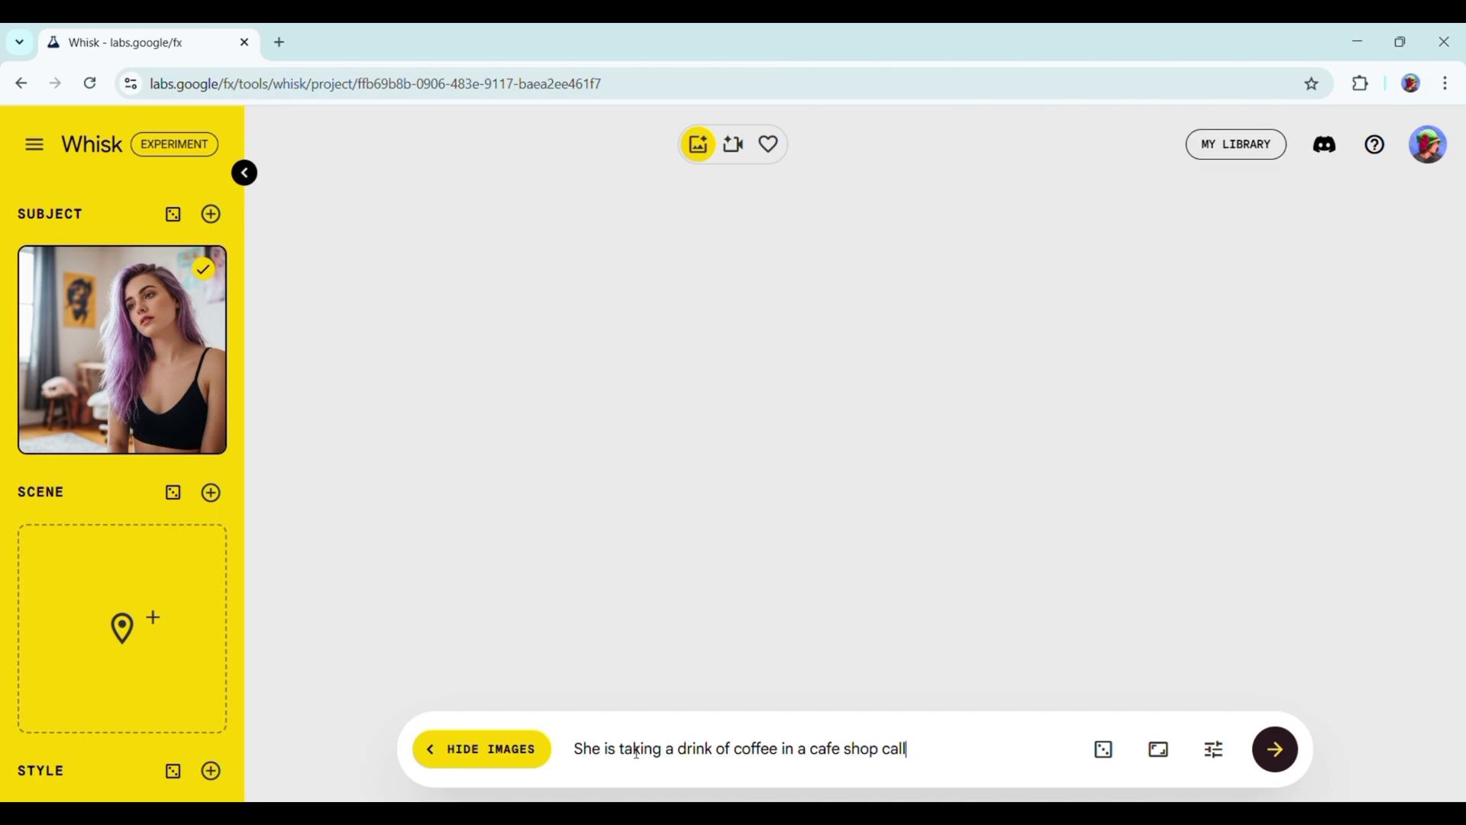
pyautogui.write("ed LUCY'S CAFE.")
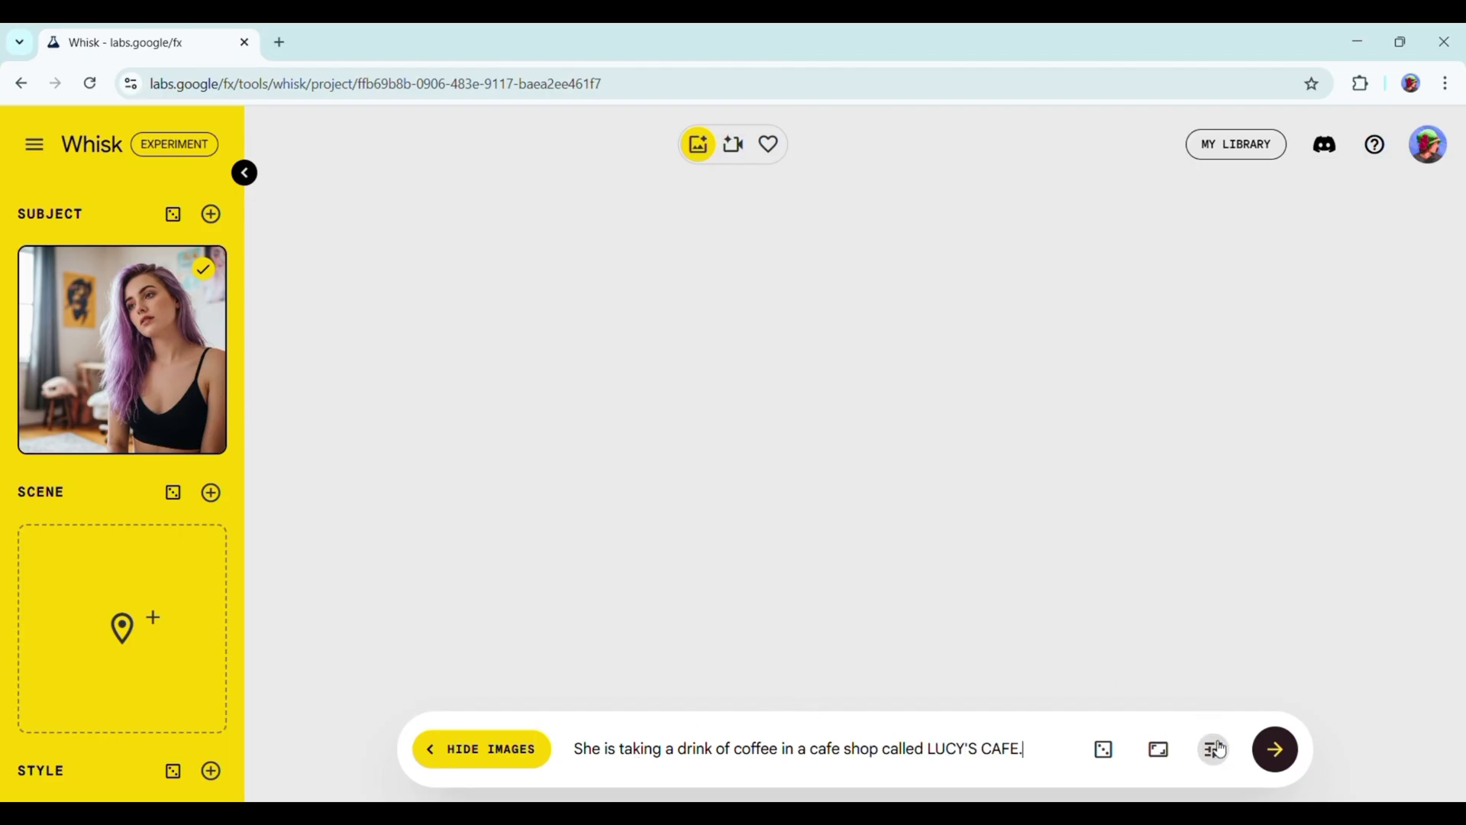
pyautogui.click(1160, 747)
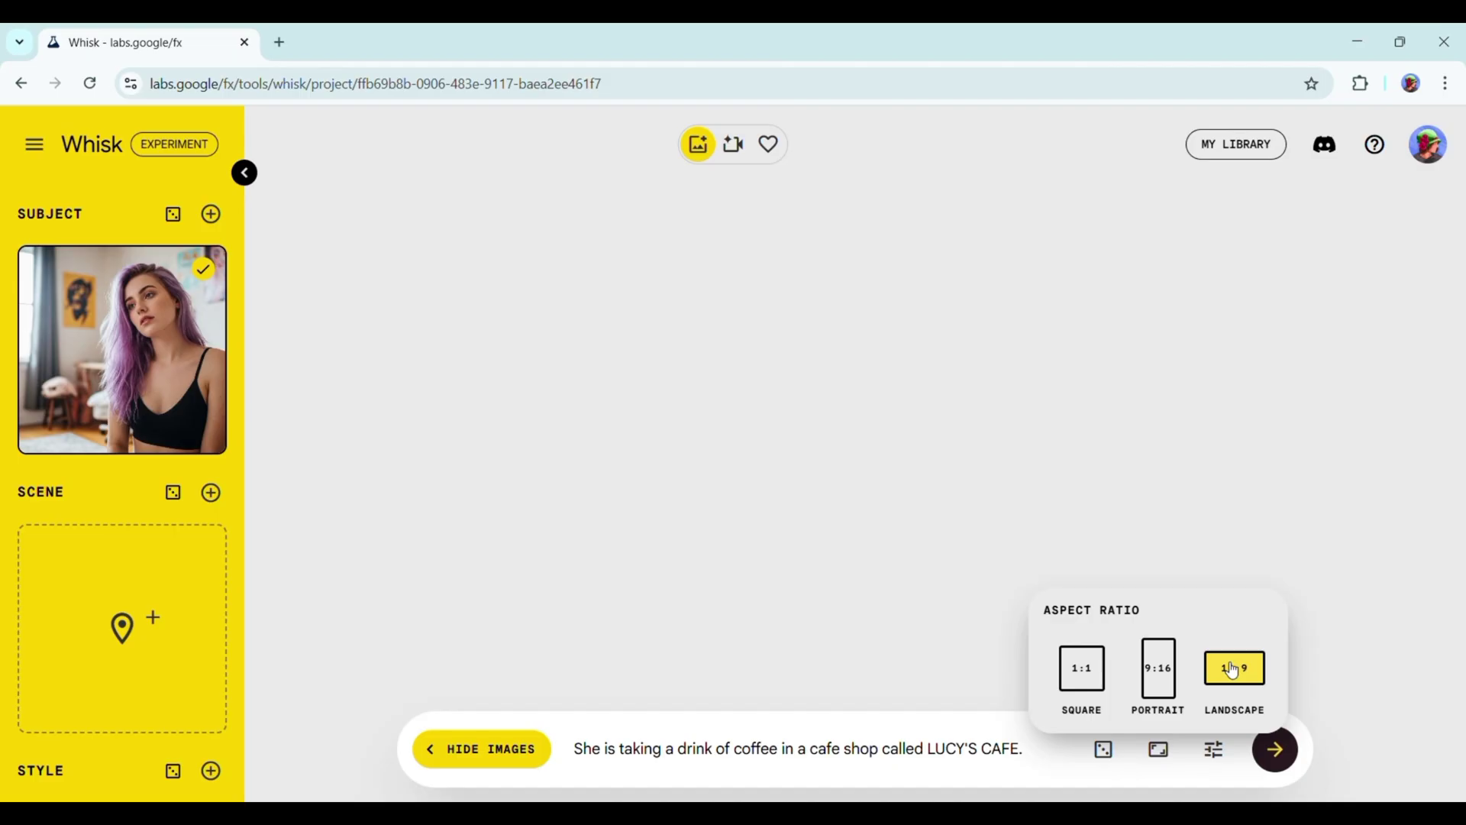
pyautogui.click(1234, 668)
# Lock the seed with the Best Quality model selected and generate the café images.
pyautogui.click(1226, 749)
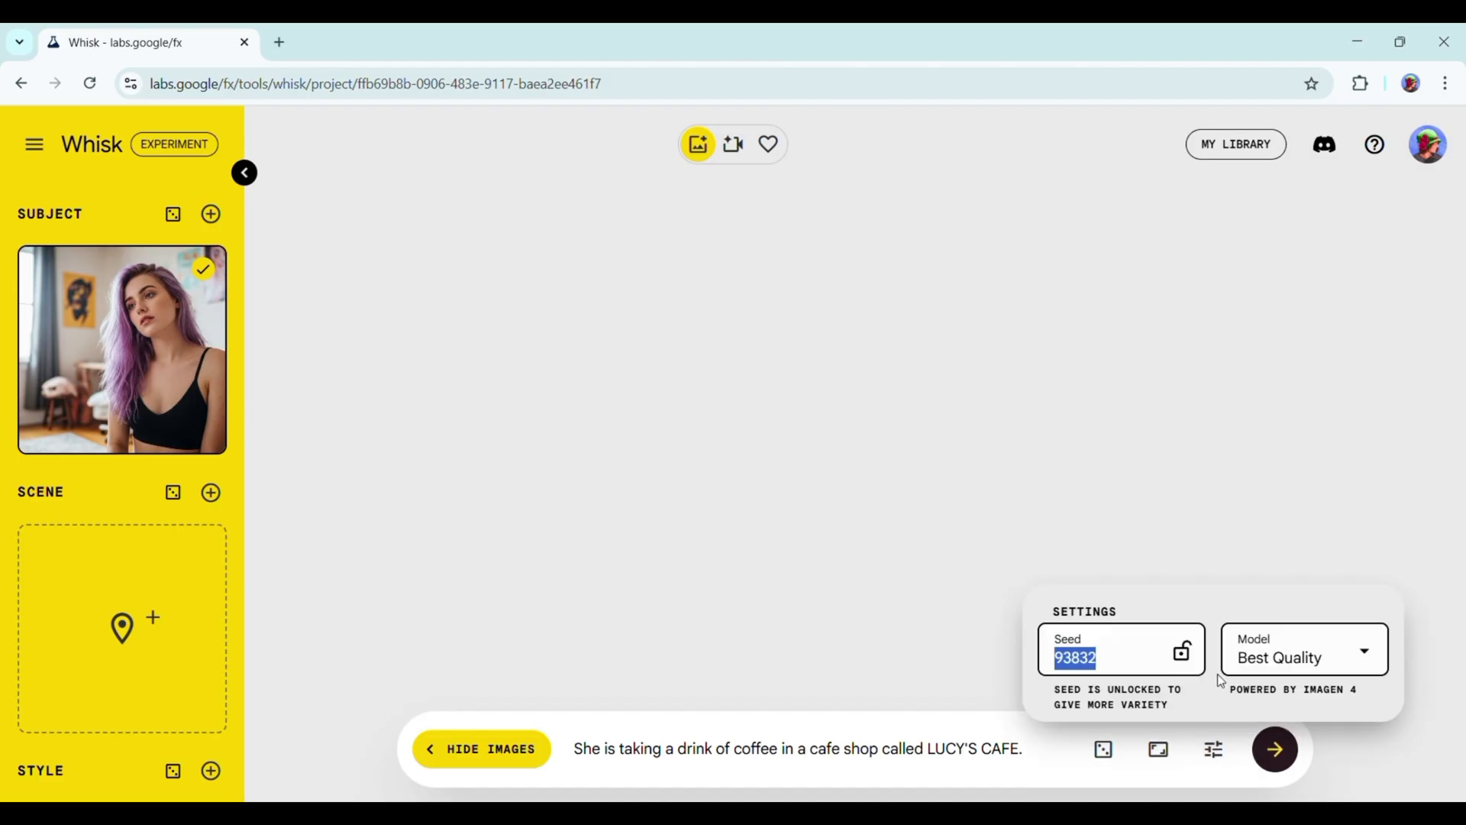
pyautogui.click(1185, 657)
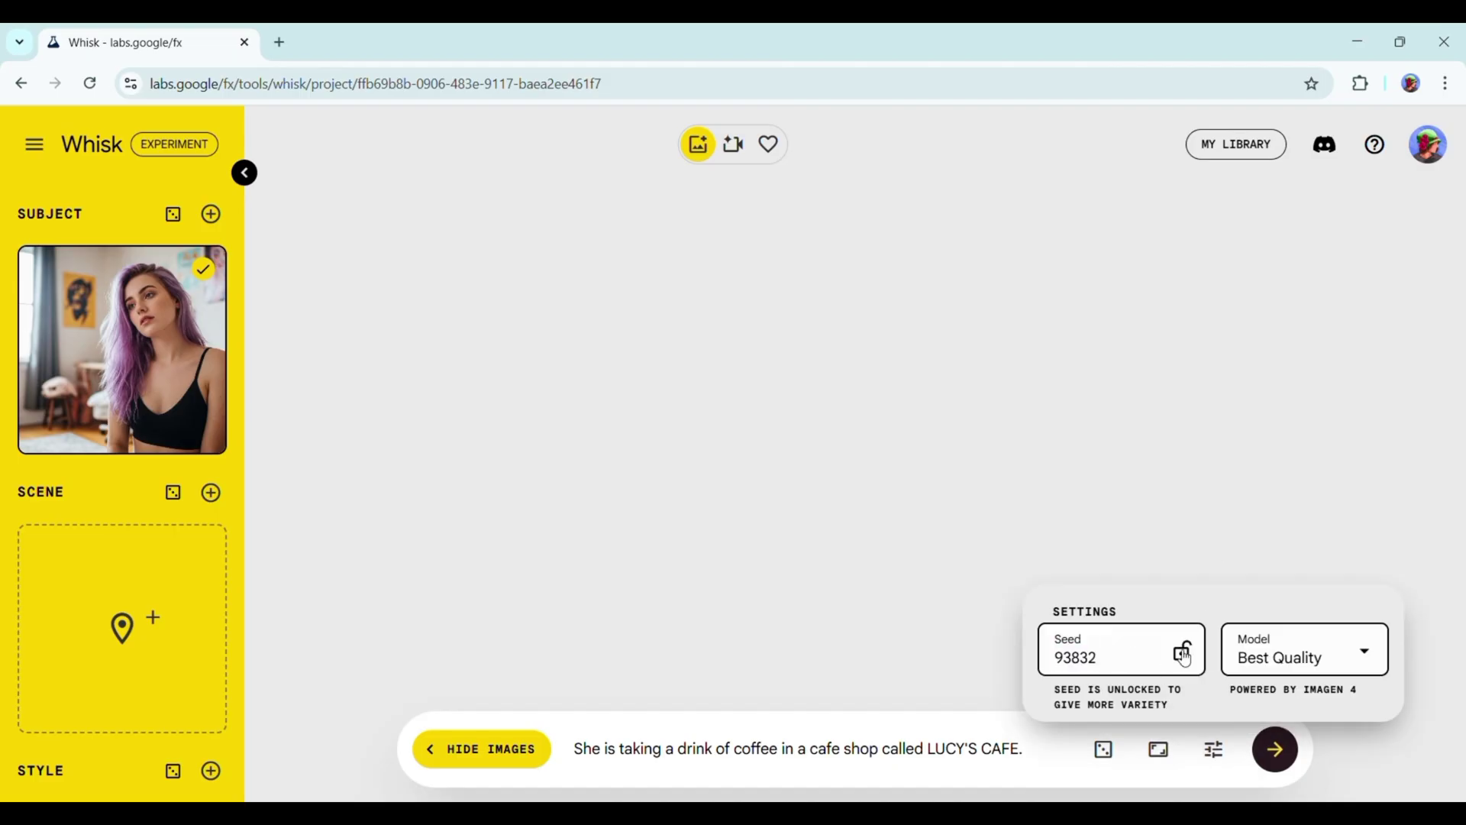
pyautogui.click(1338, 656)
pyautogui.click(1309, 698)
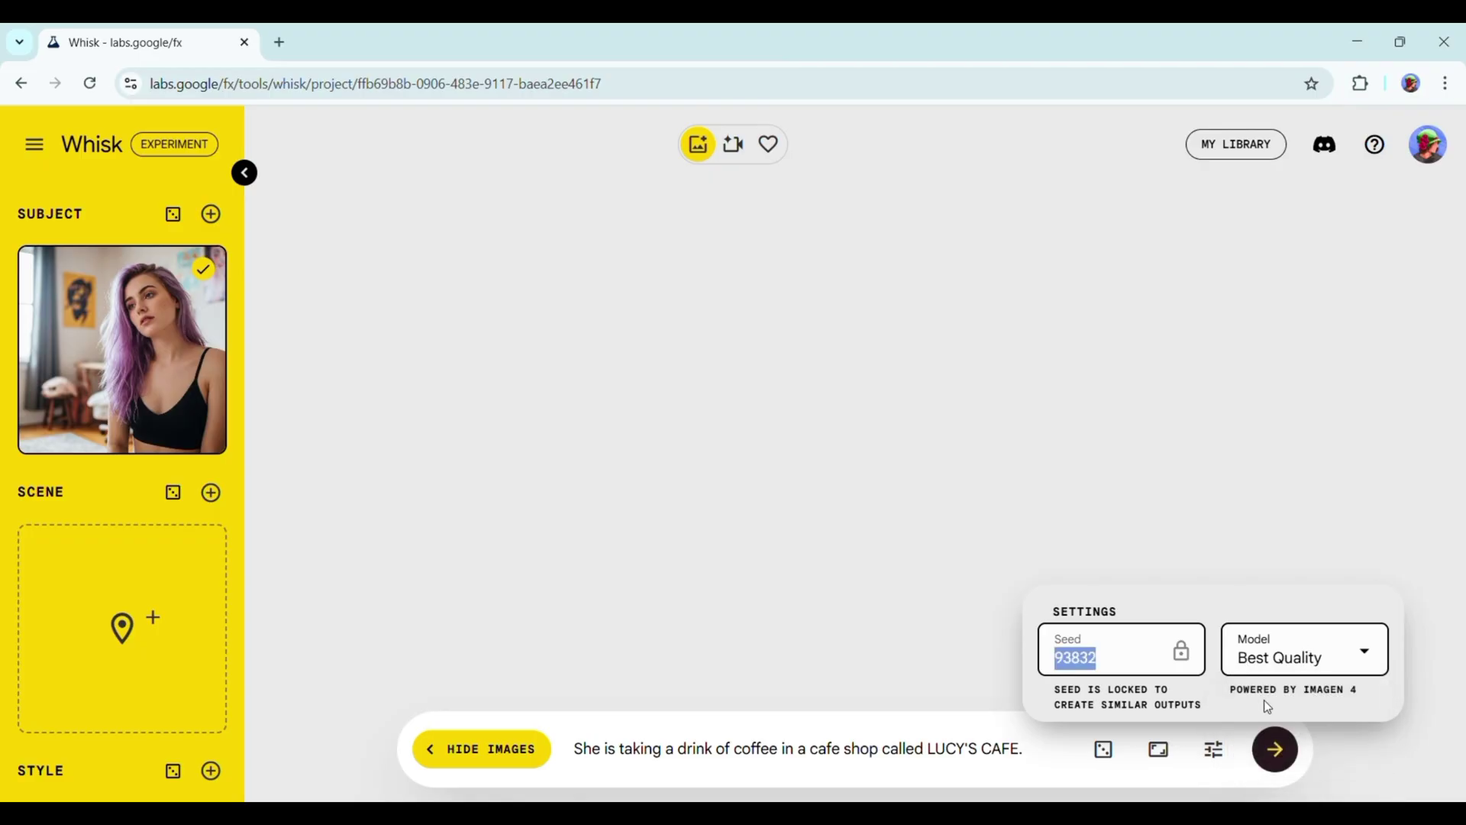
pyautogui.click(1171, 550)
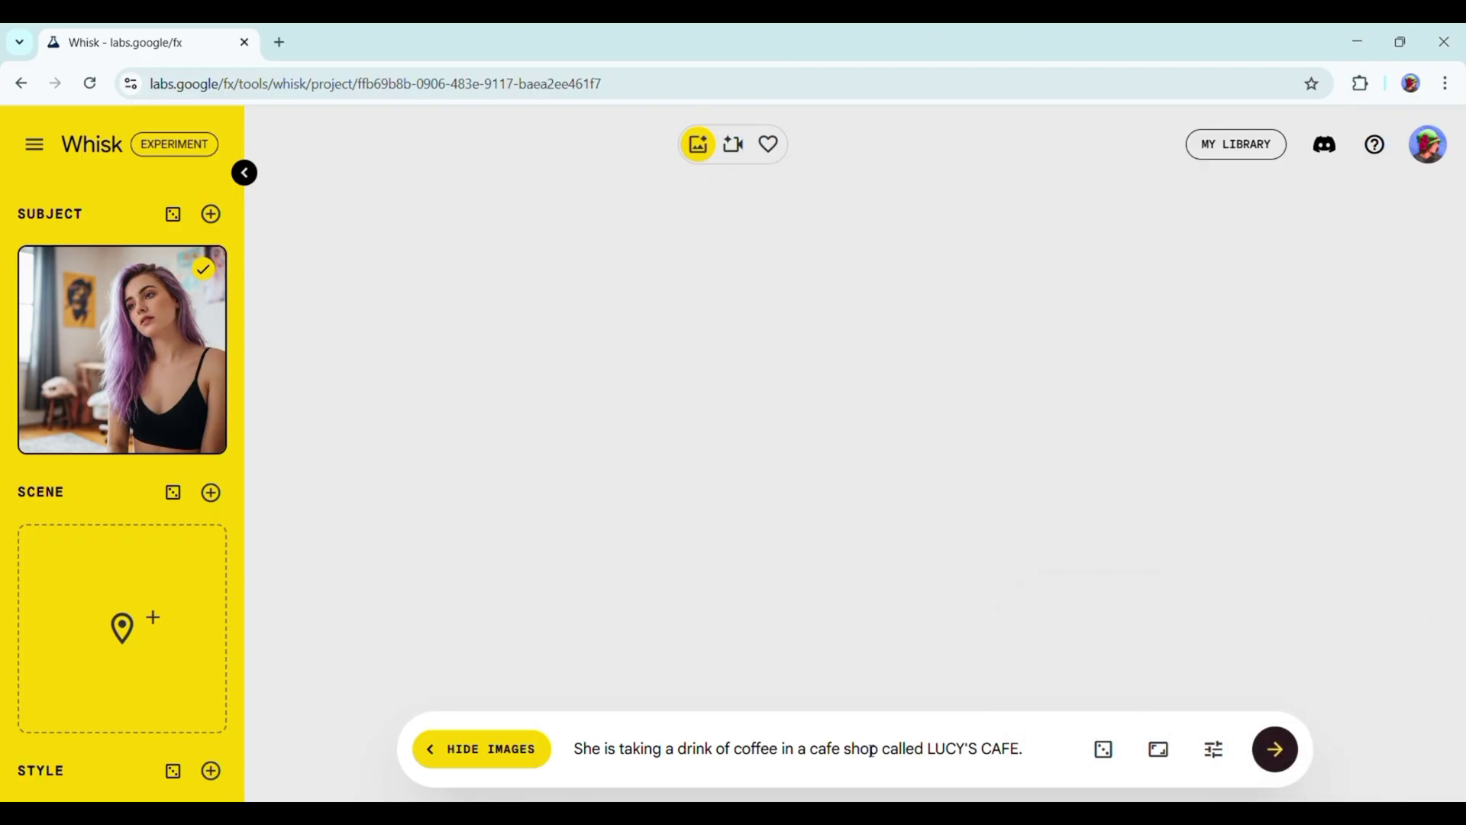
pyautogui.click(1274, 750)
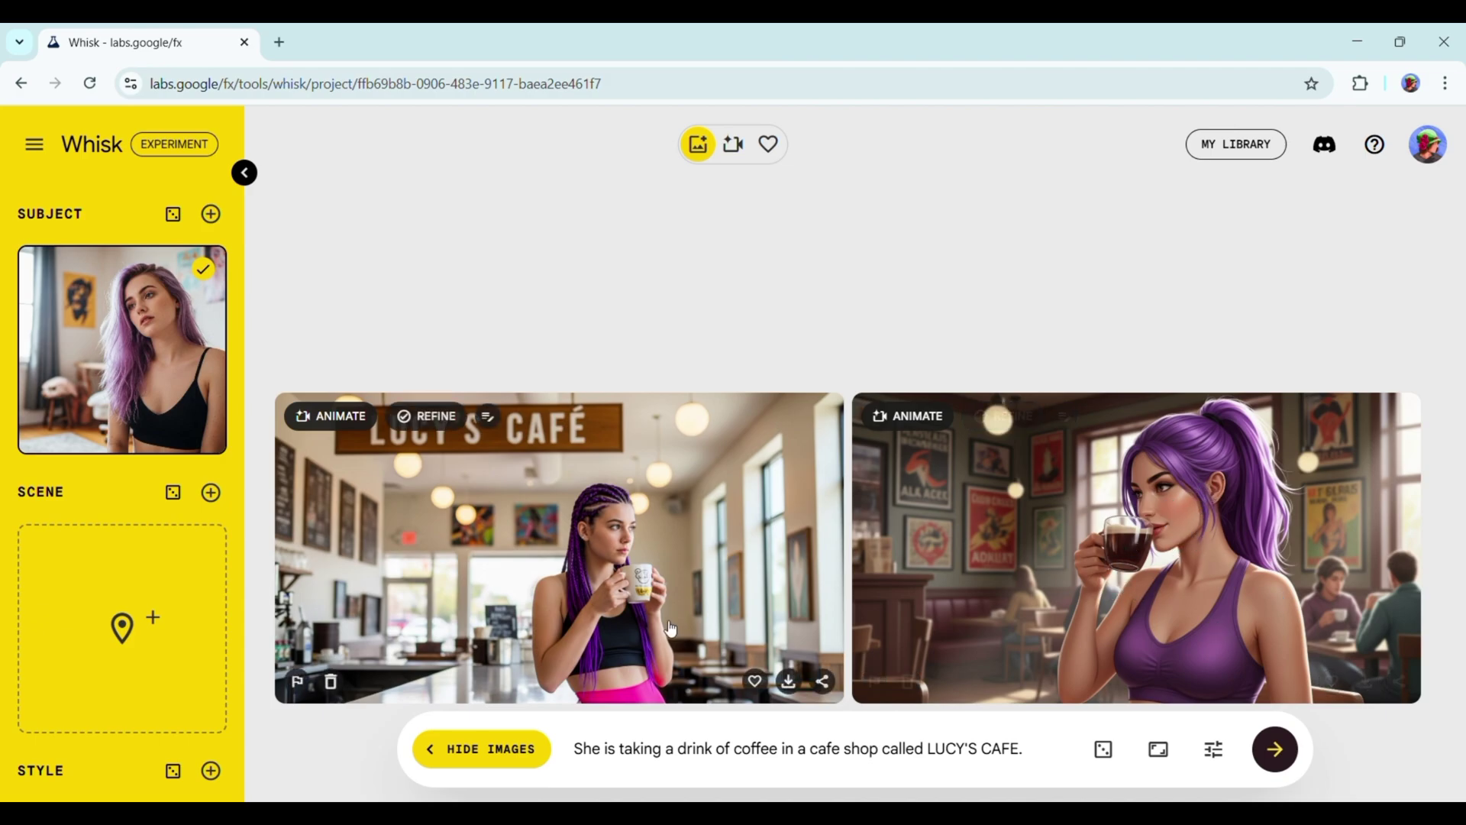
# Review the LUCY'S CAFÉ image's details and animate it with the prompt "Drinking her coffee while smiling smoothly.".
pyautogui.click(563, 576)
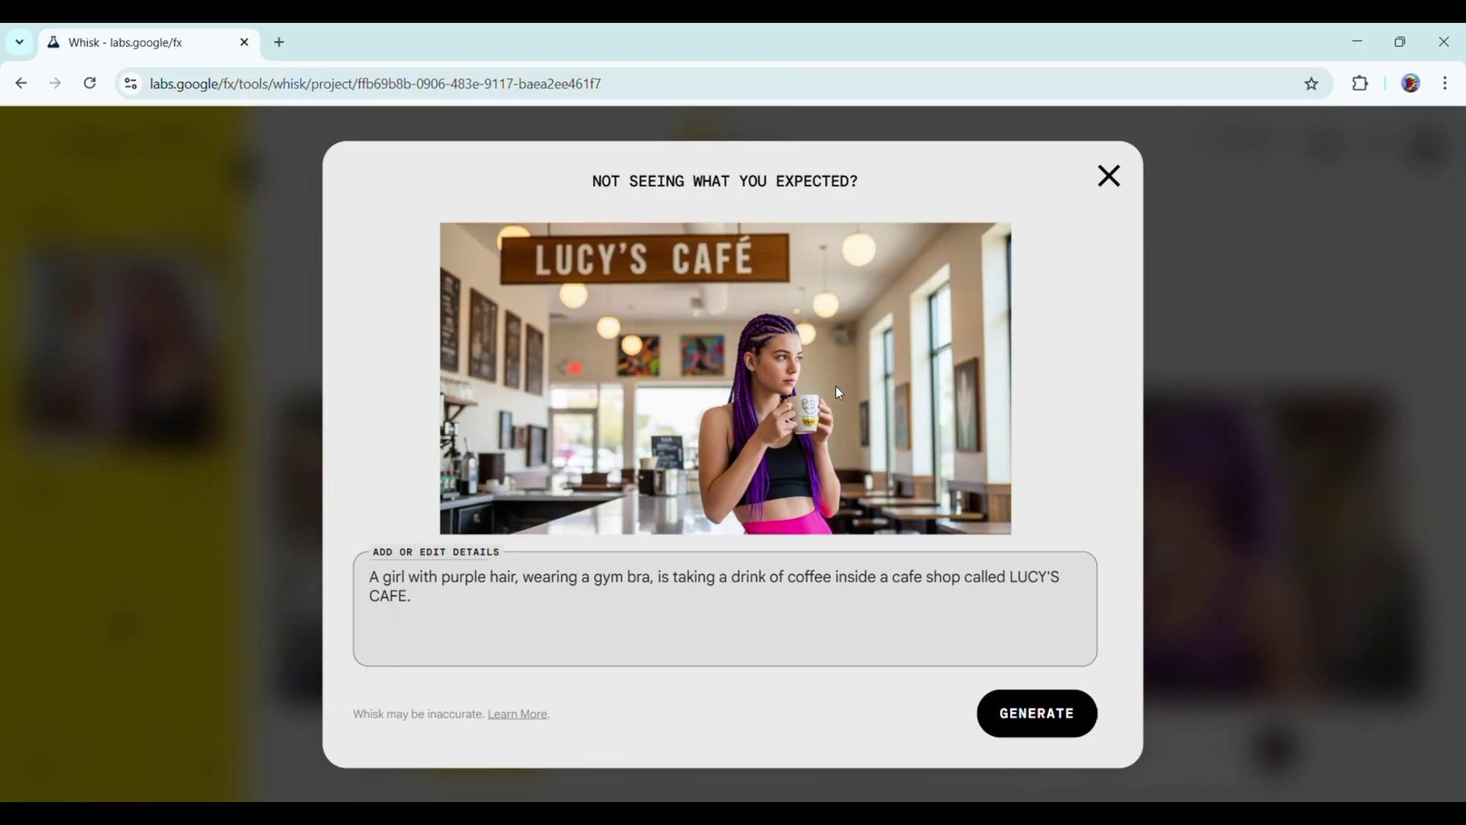
pyautogui.click(1108, 177)
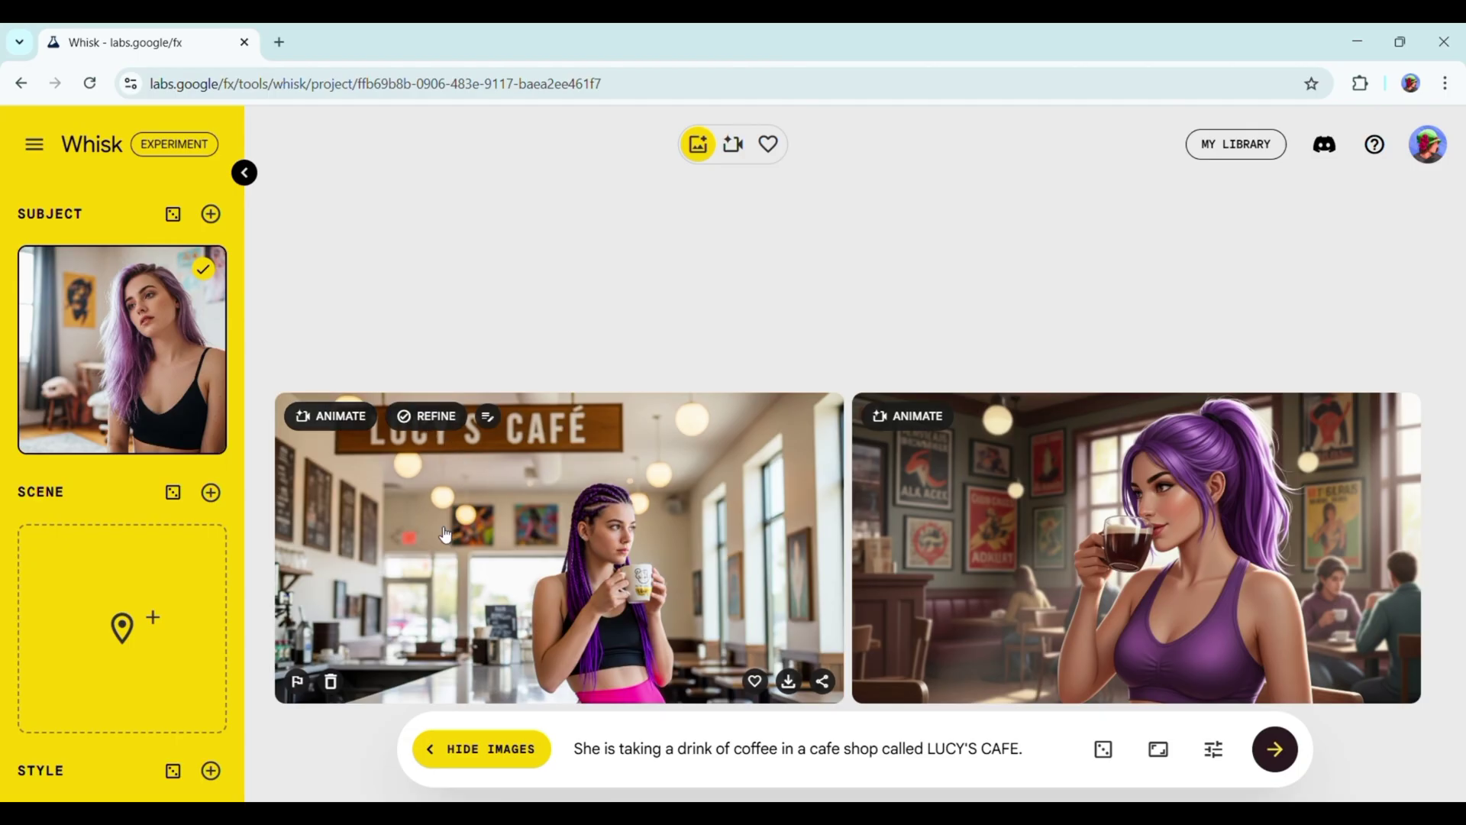
pyautogui.click(339, 420)
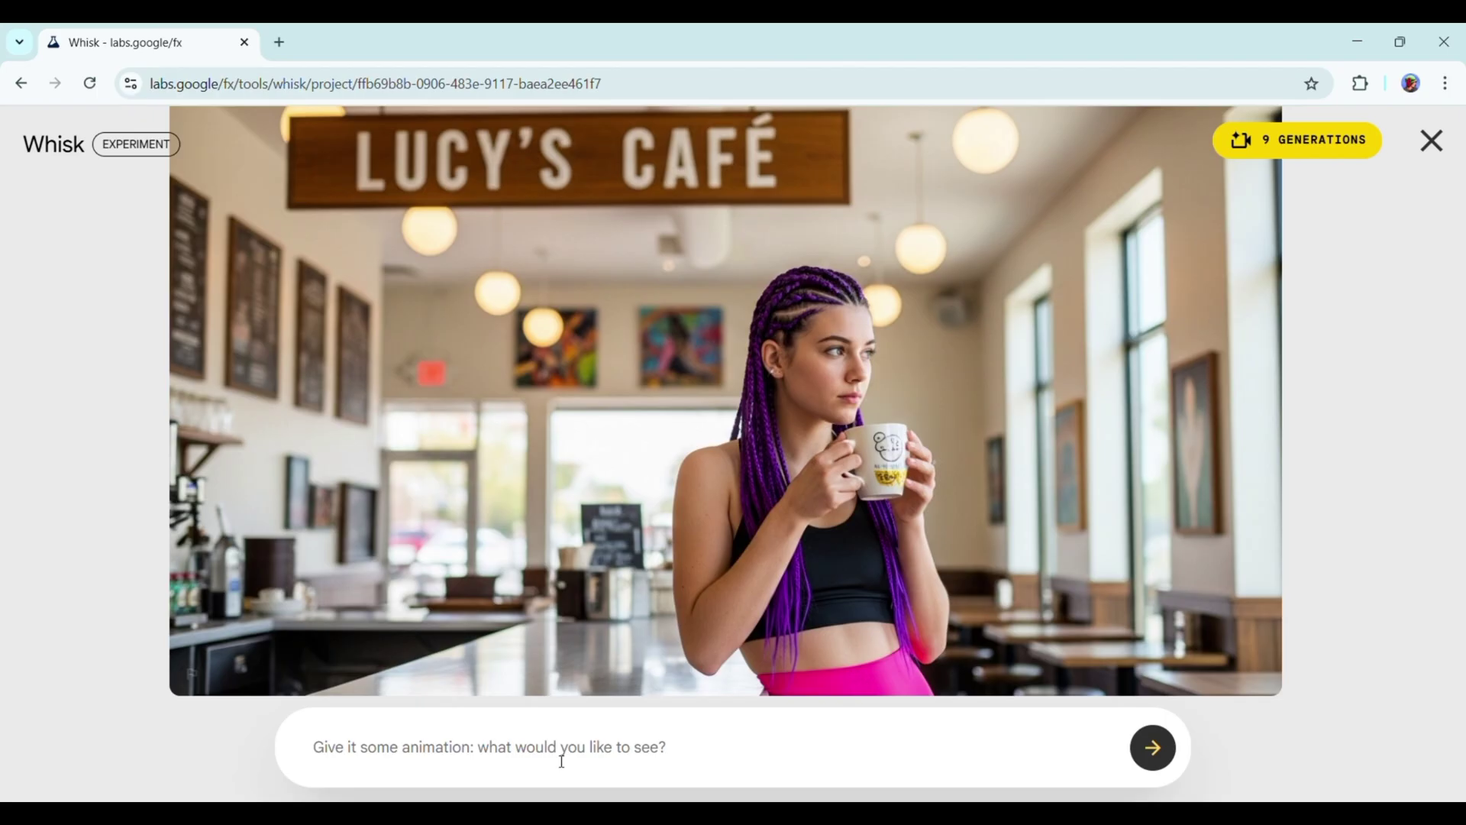
pyautogui.click(455, 749)
pyautogui.write('Drinkin')
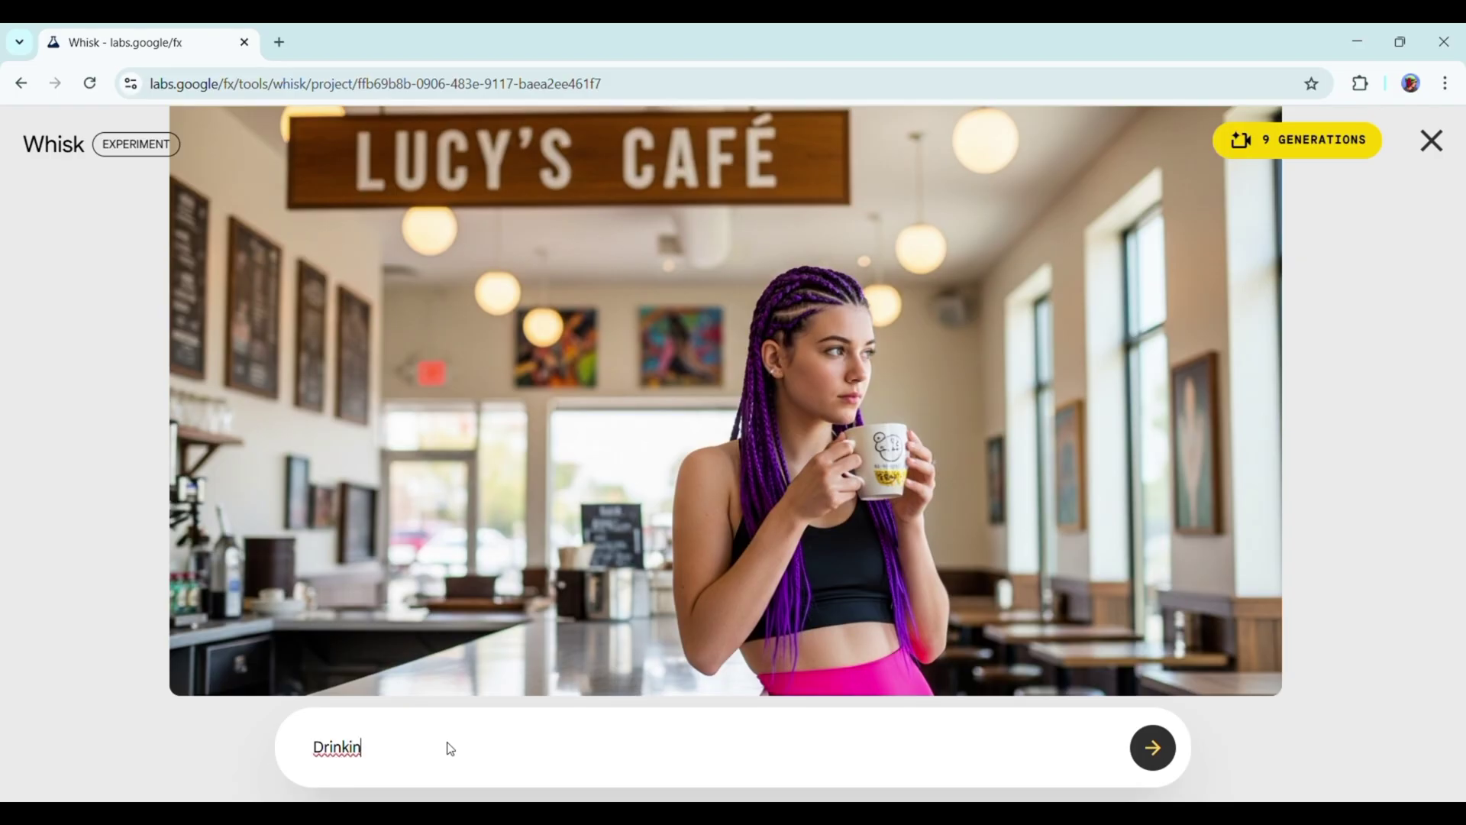
pyautogui.write('g her coffee while smilin')
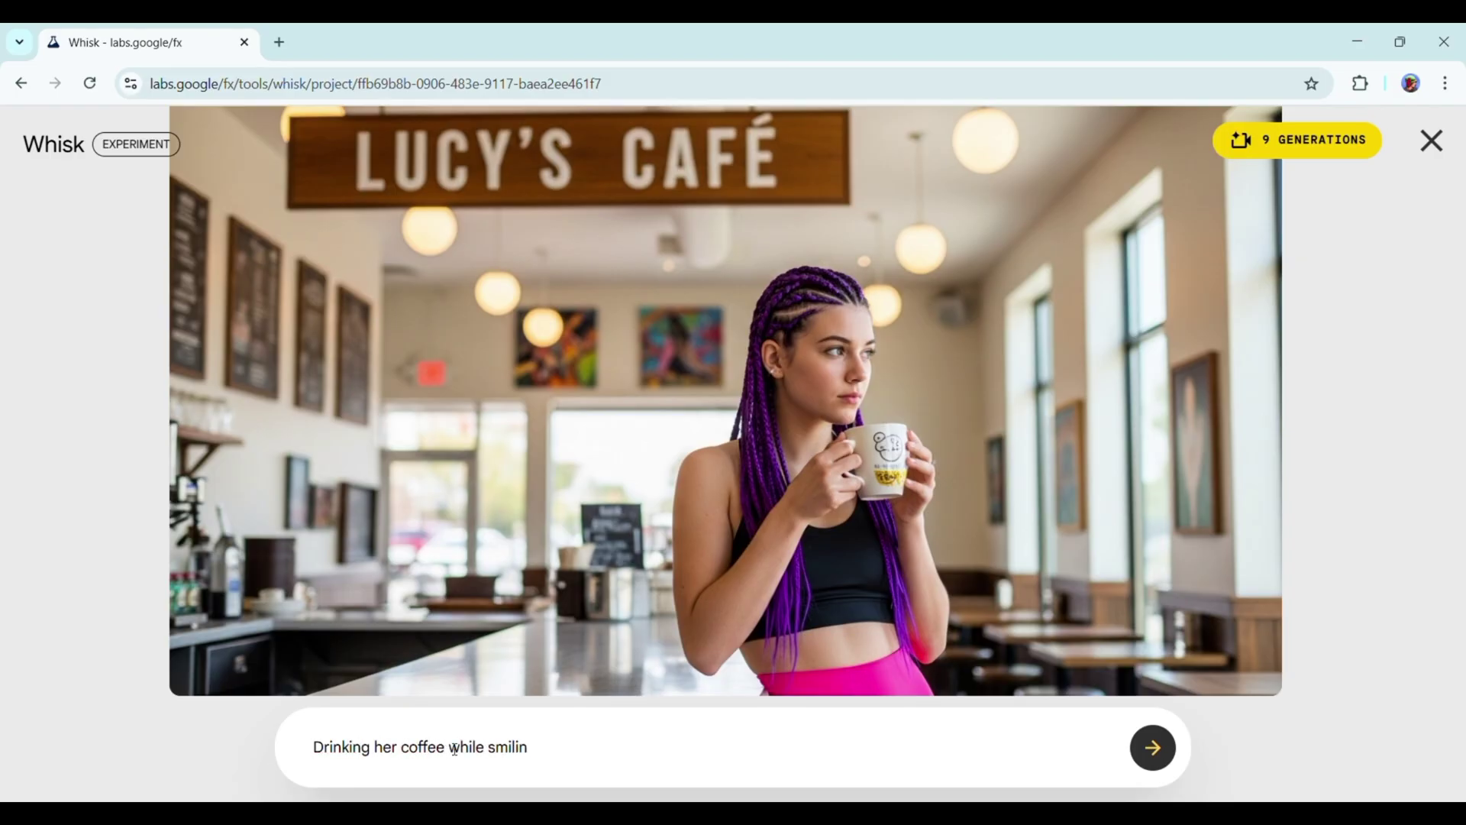
pyautogui.write('g smoothly.')
pyautogui.click(1157, 749)
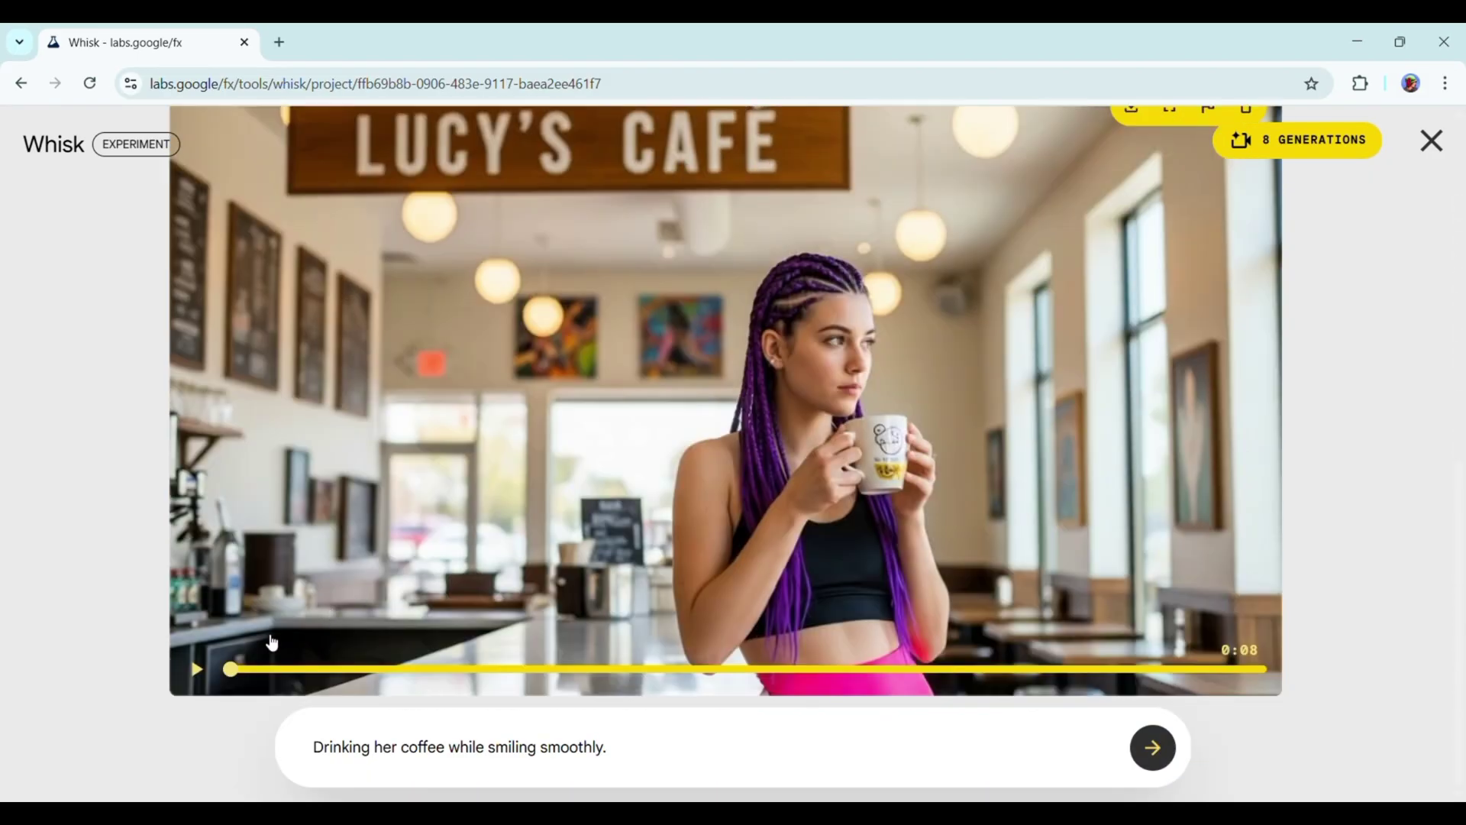
# Play the generated café video.
pyautogui.click(203, 670)
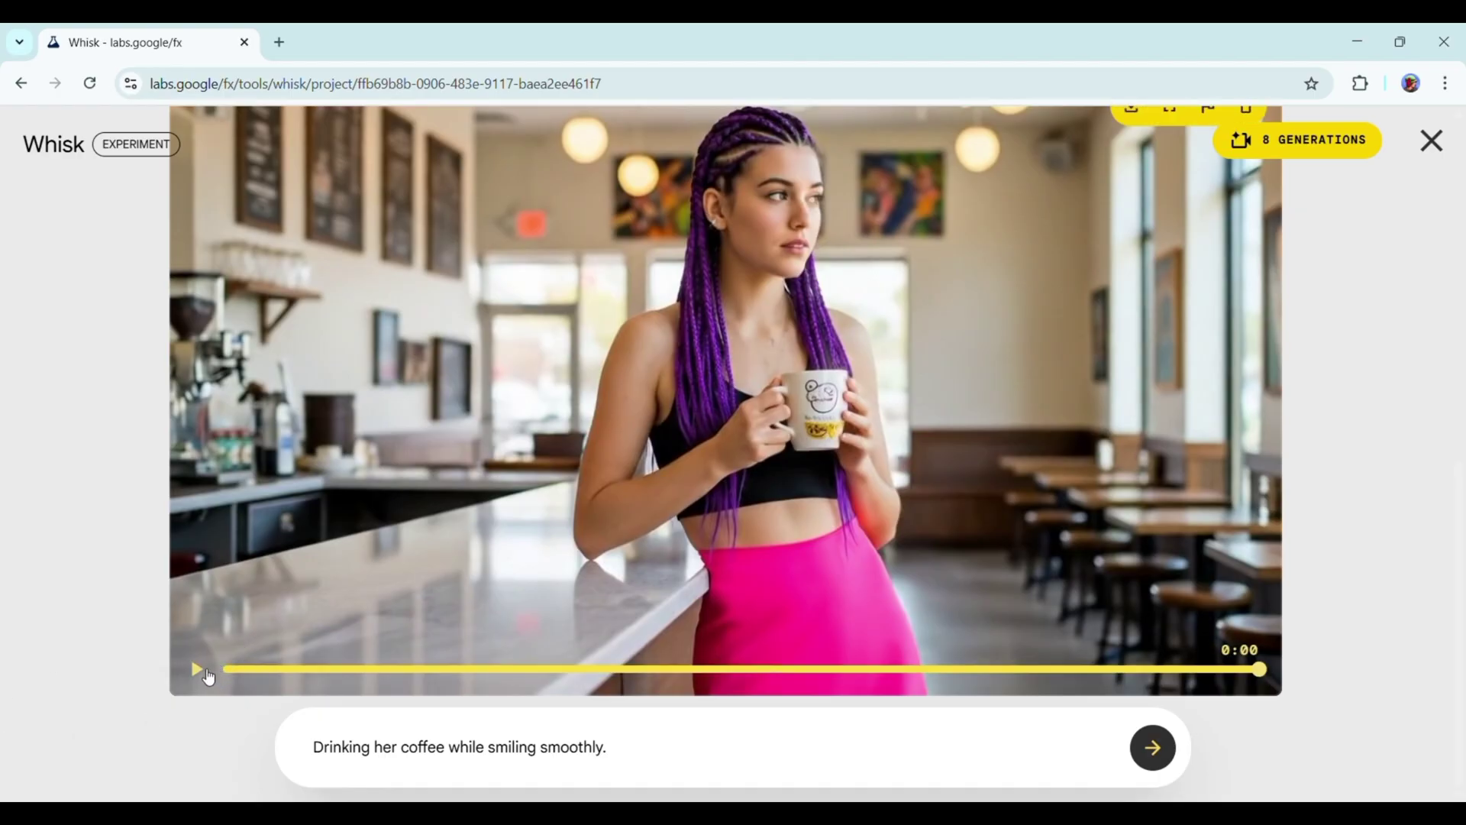
pyautogui.click(204, 671)
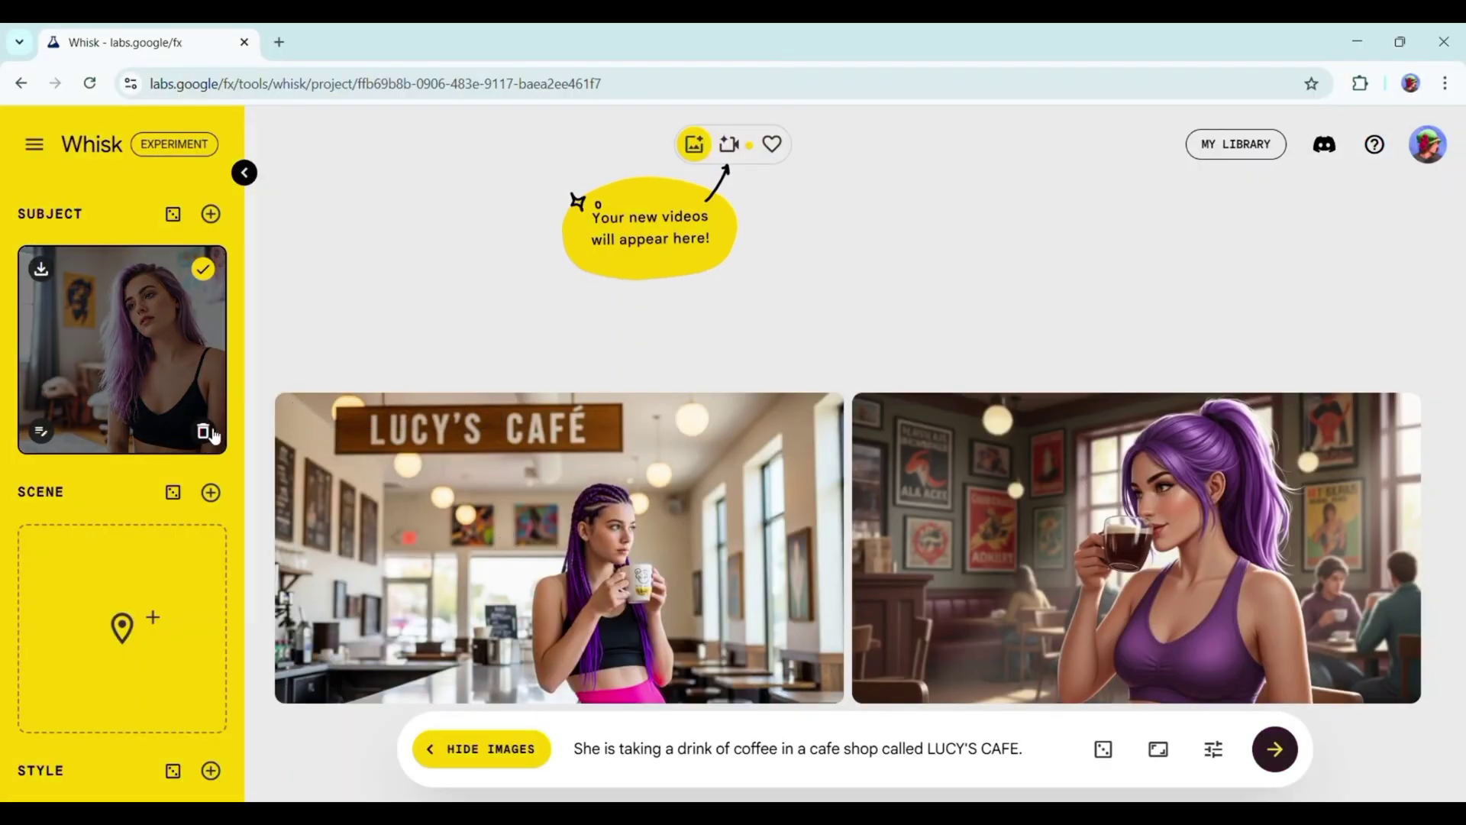
# Replace the subject image with the purple-bob portrait and the prompt with "POV taking a selfie while on a hospital bed looking sick.".
pyautogui.click(213, 434)
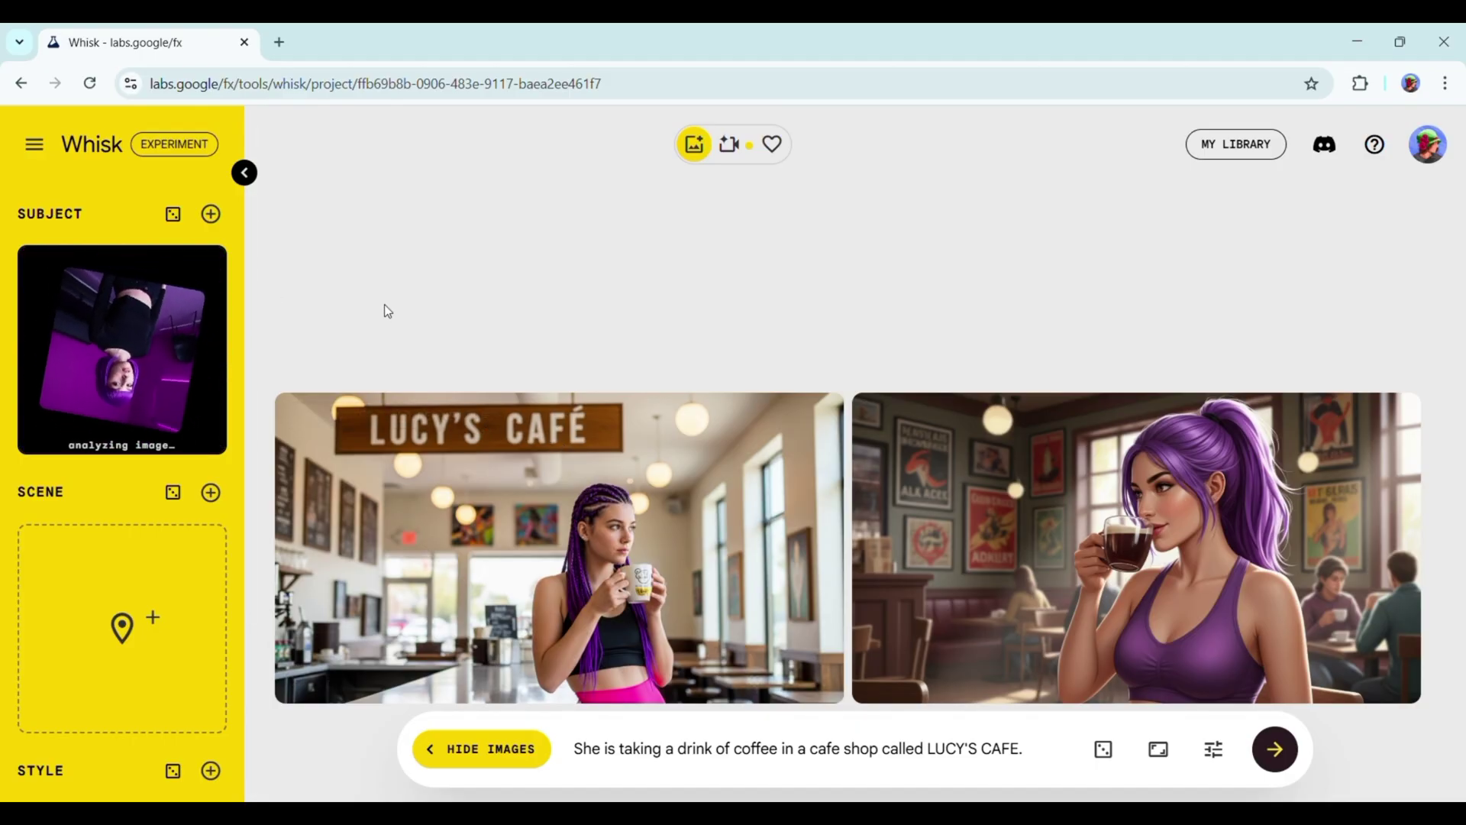
pyautogui.tripleClick(765, 752)
pyautogui.write('on a hospital bed')
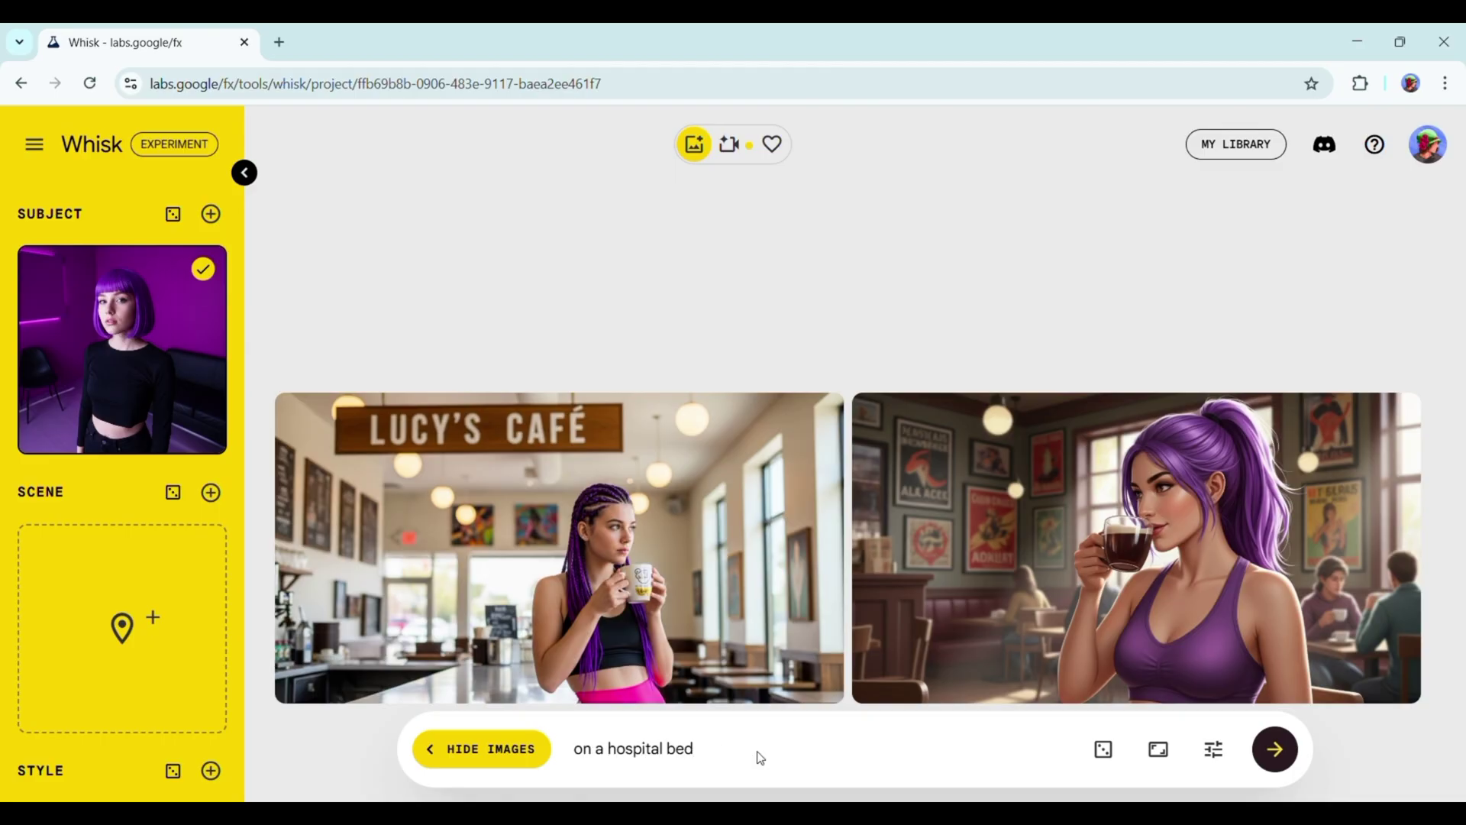
pyautogui.write(' looking sick')
pyautogui.press('Home')
pyautogui.write('POV self ')
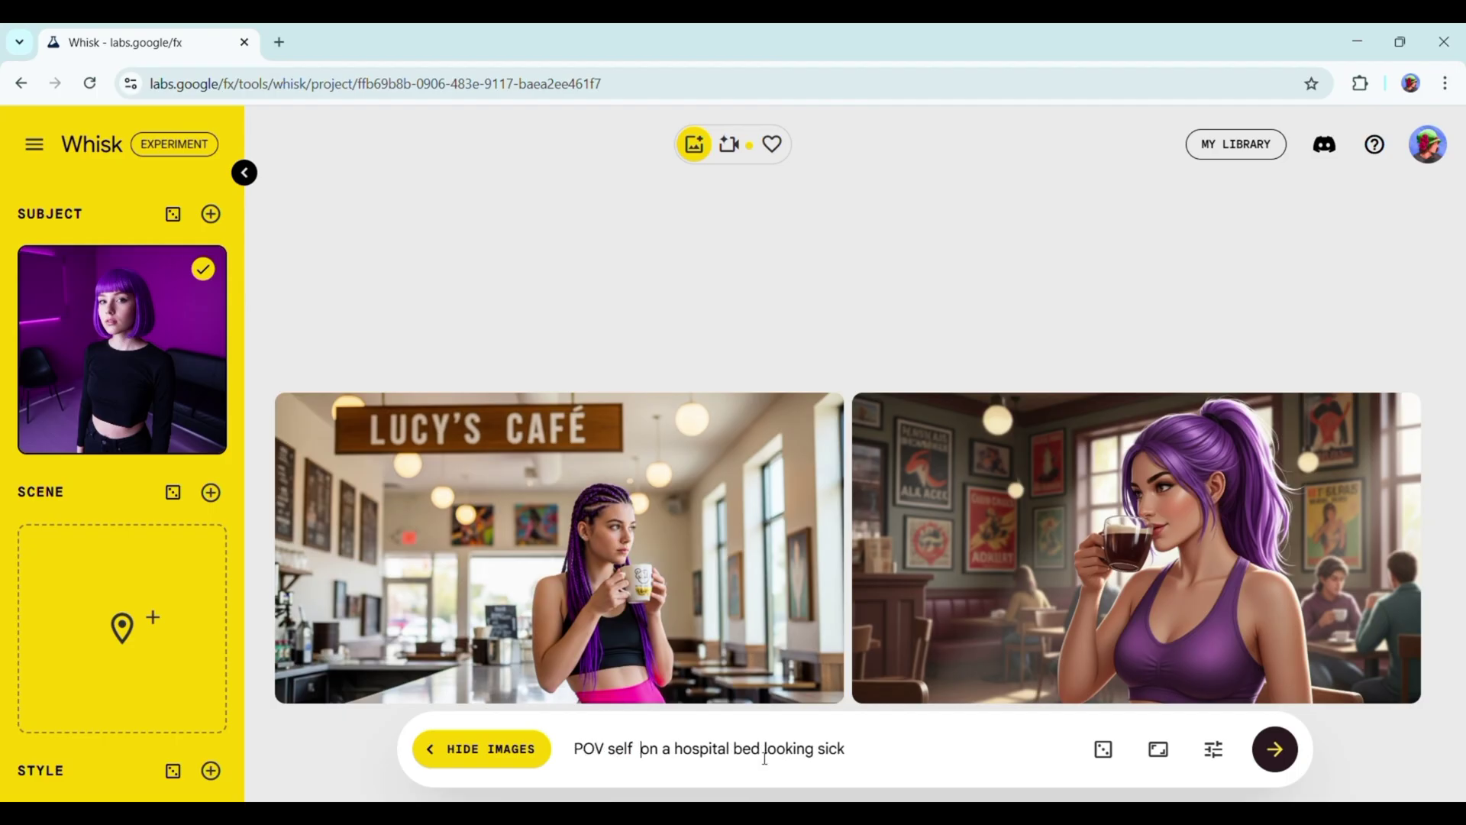
pyautogui.write('ie')
pyautogui.hotkey('ctrl', 'Left')
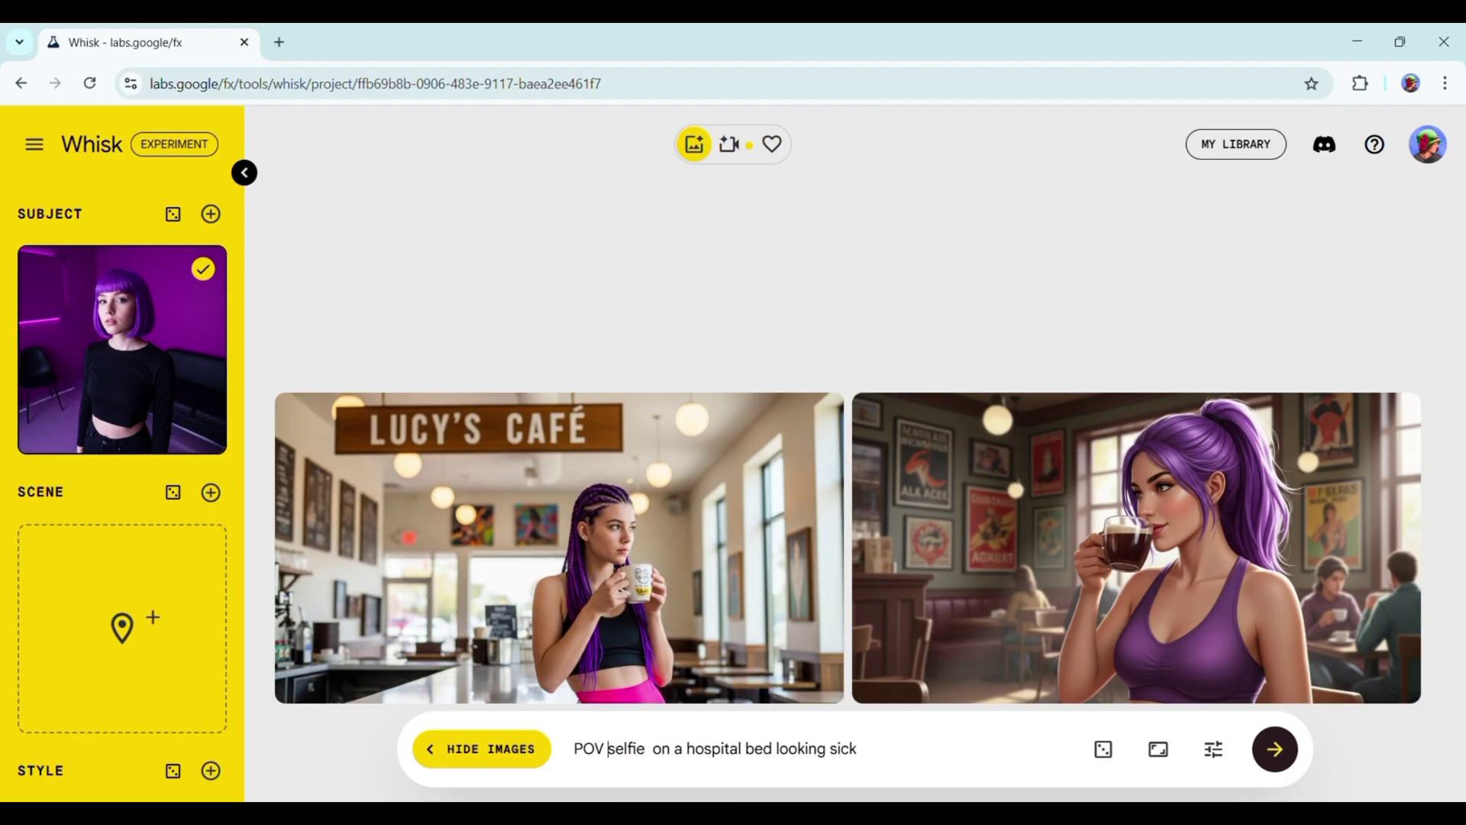
pyautogui.write('taking a')
pyautogui.press('Right')
pyautogui.write('while')
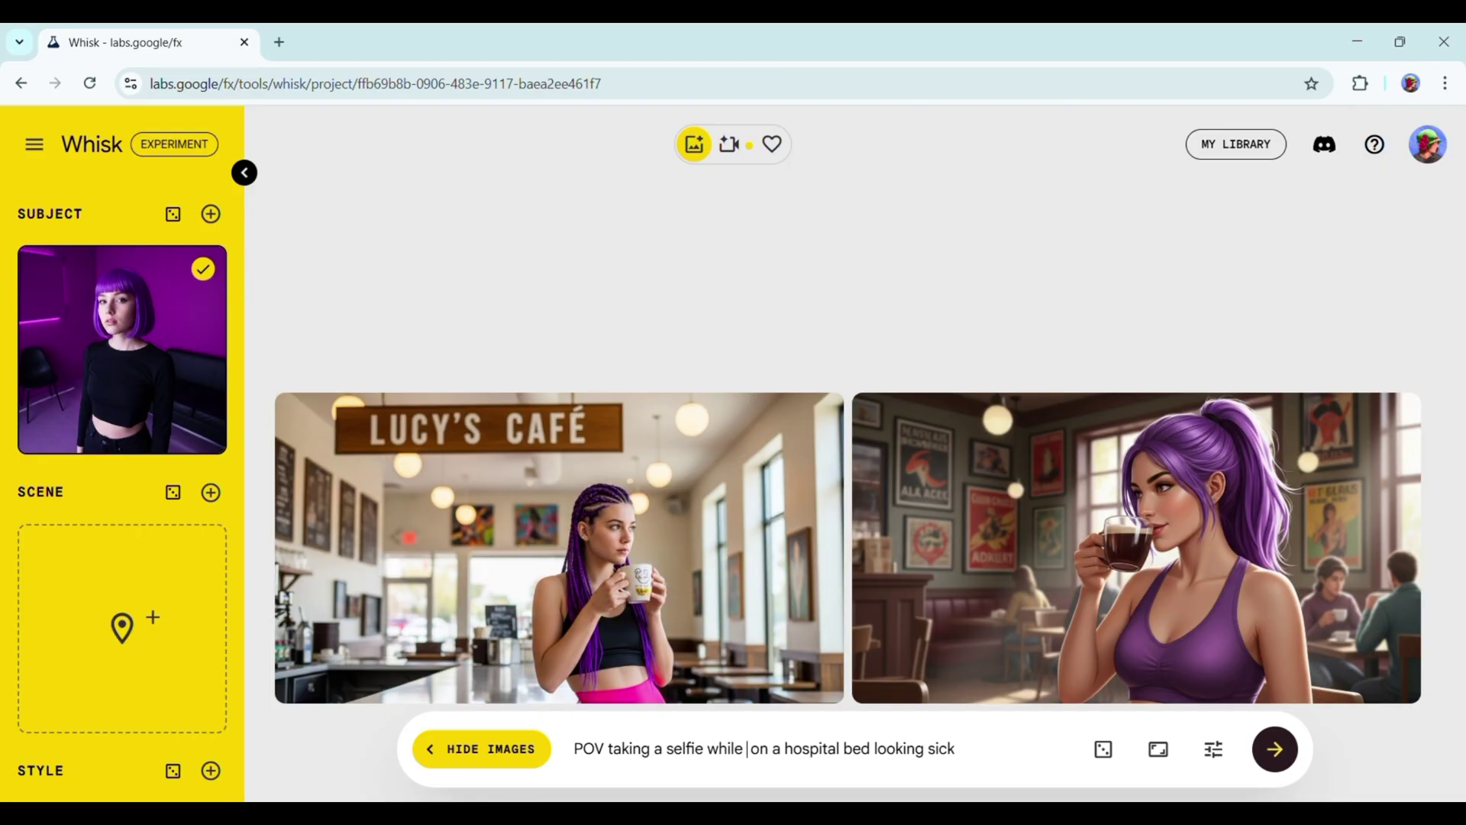
pyautogui.press('End')
pyautogui.write('.')
# Lock the seed and generate the hospital selfie images in landscape 16:9.
pyautogui.click(1214, 750)
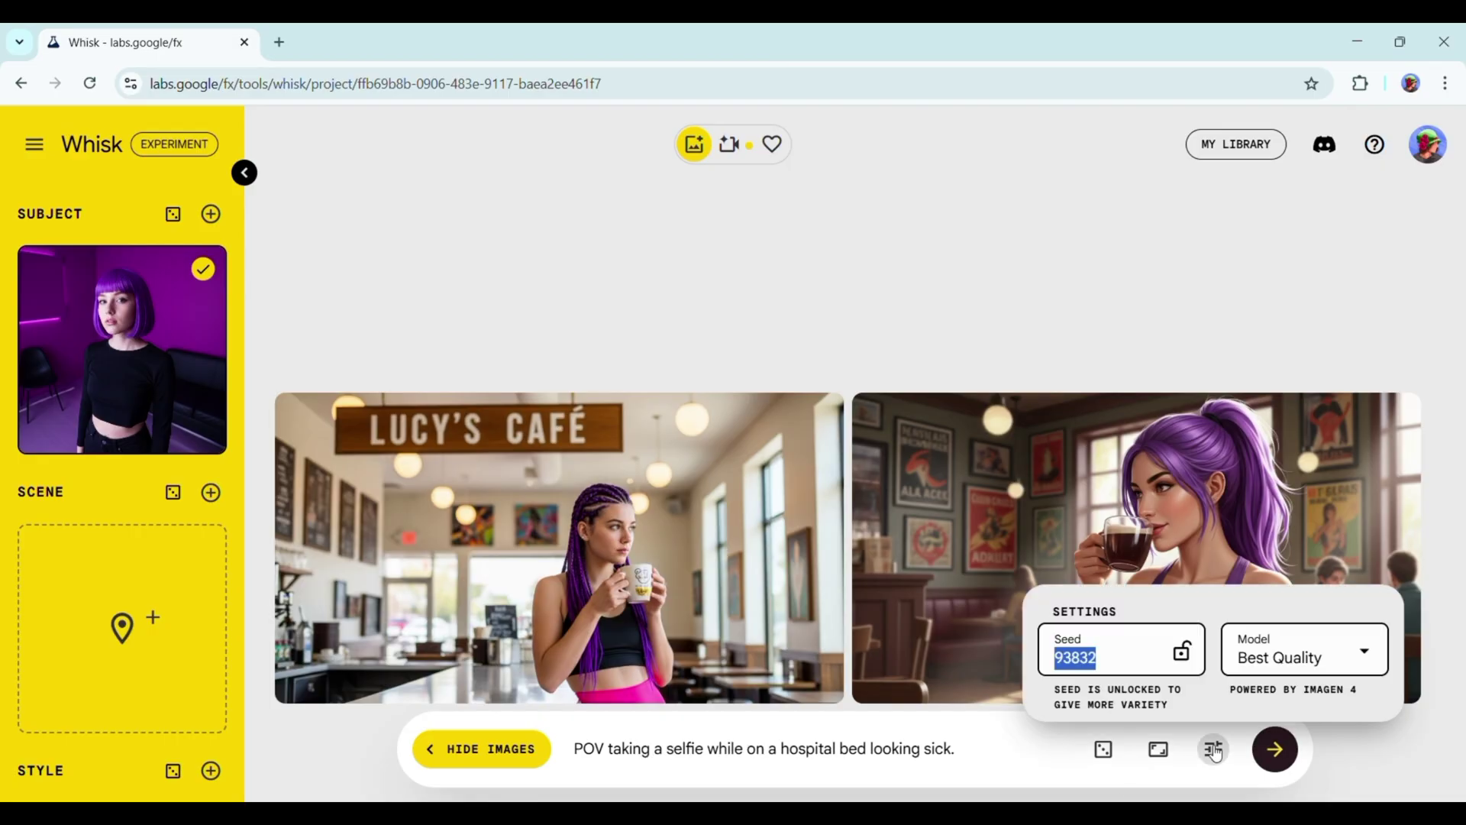
pyautogui.click(1182, 651)
pyautogui.click(1159, 750)
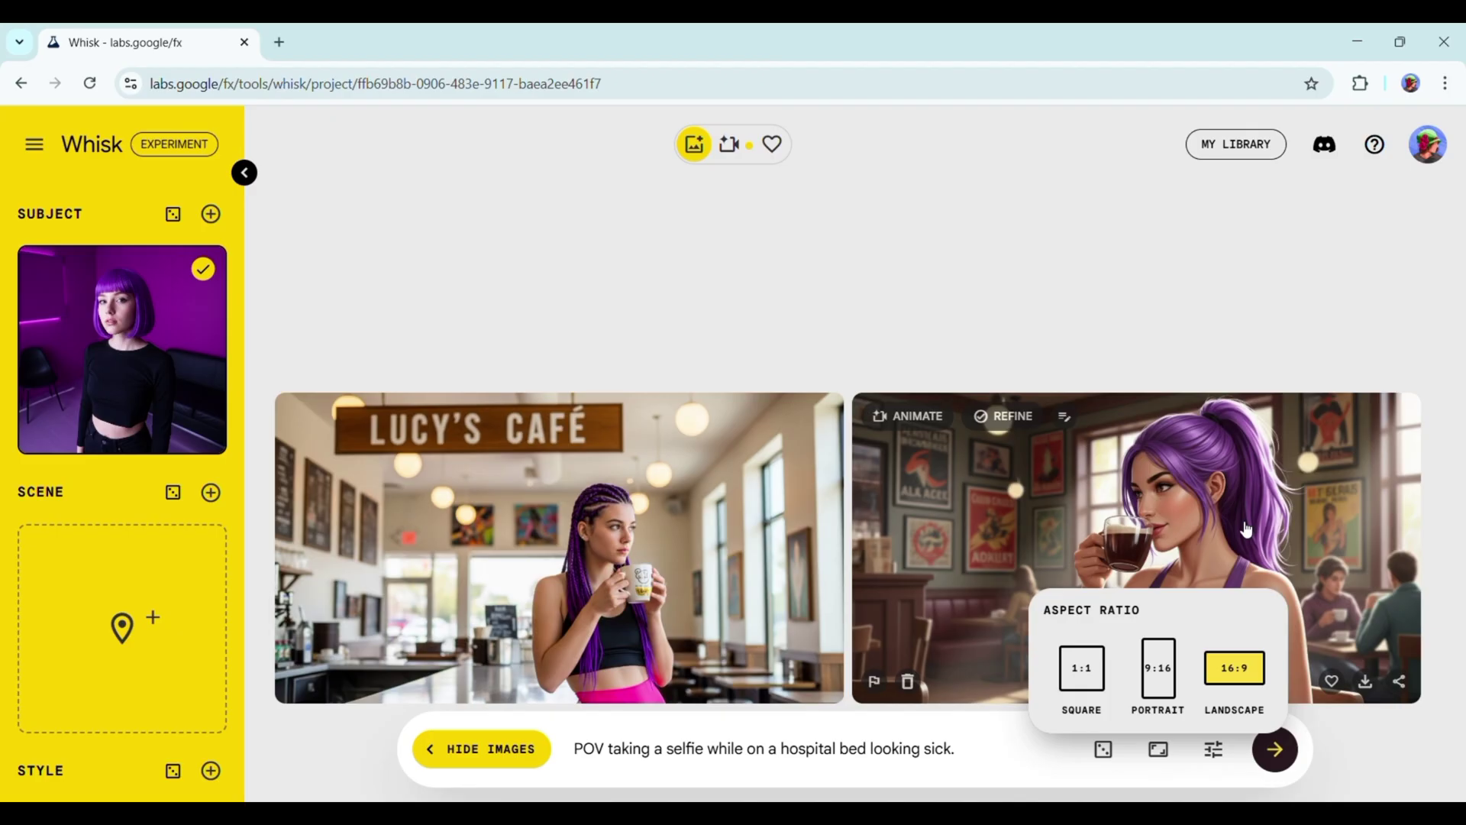
pyautogui.click(1132, 324)
pyautogui.click(1276, 751)
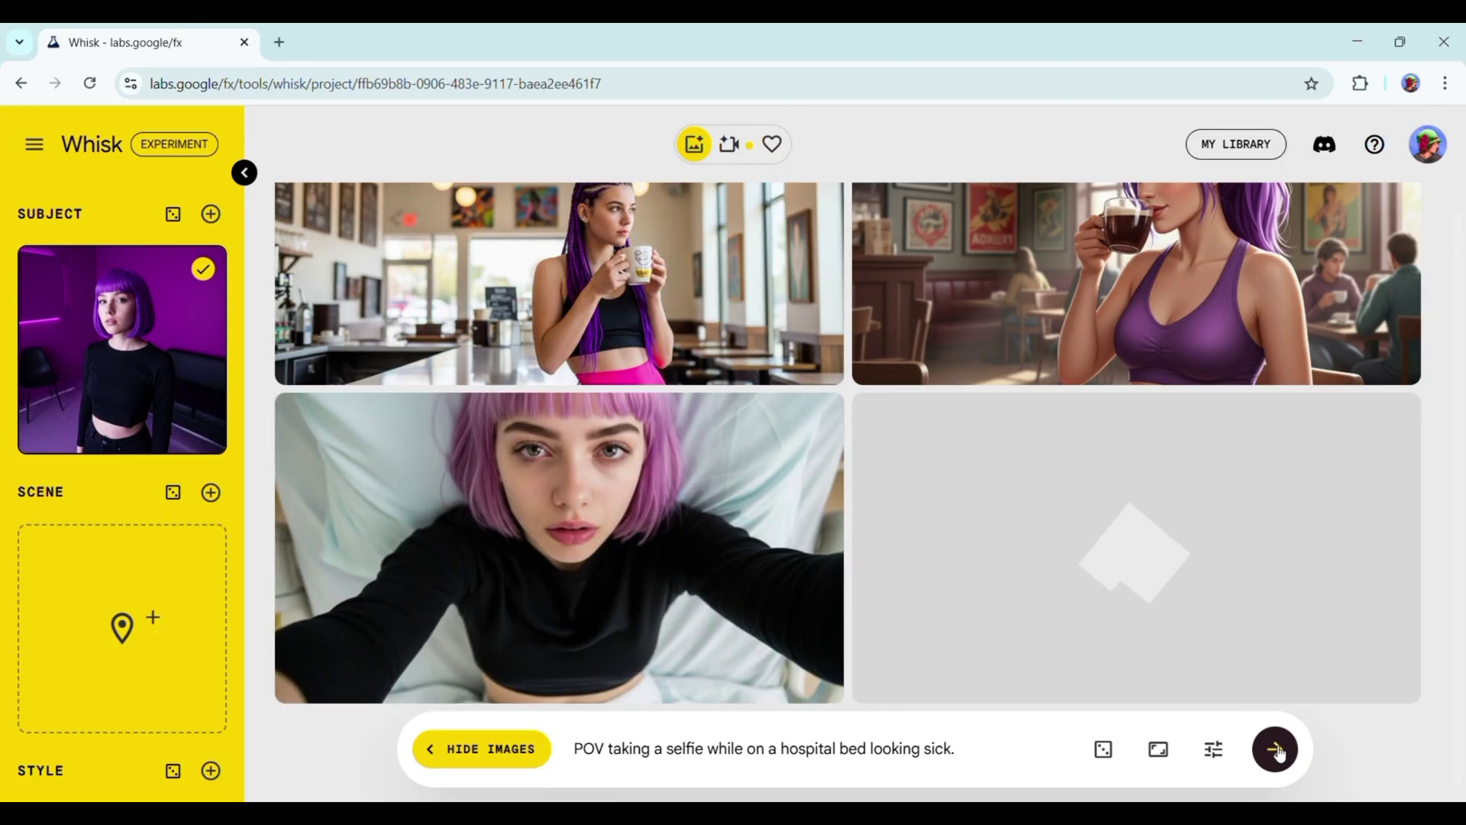
# Review the first hospital selfie's details and generate new images with "putting on a NOSE MASK written LUCY'S CLINIC" added to the prompt.
pyautogui.click(584, 488)
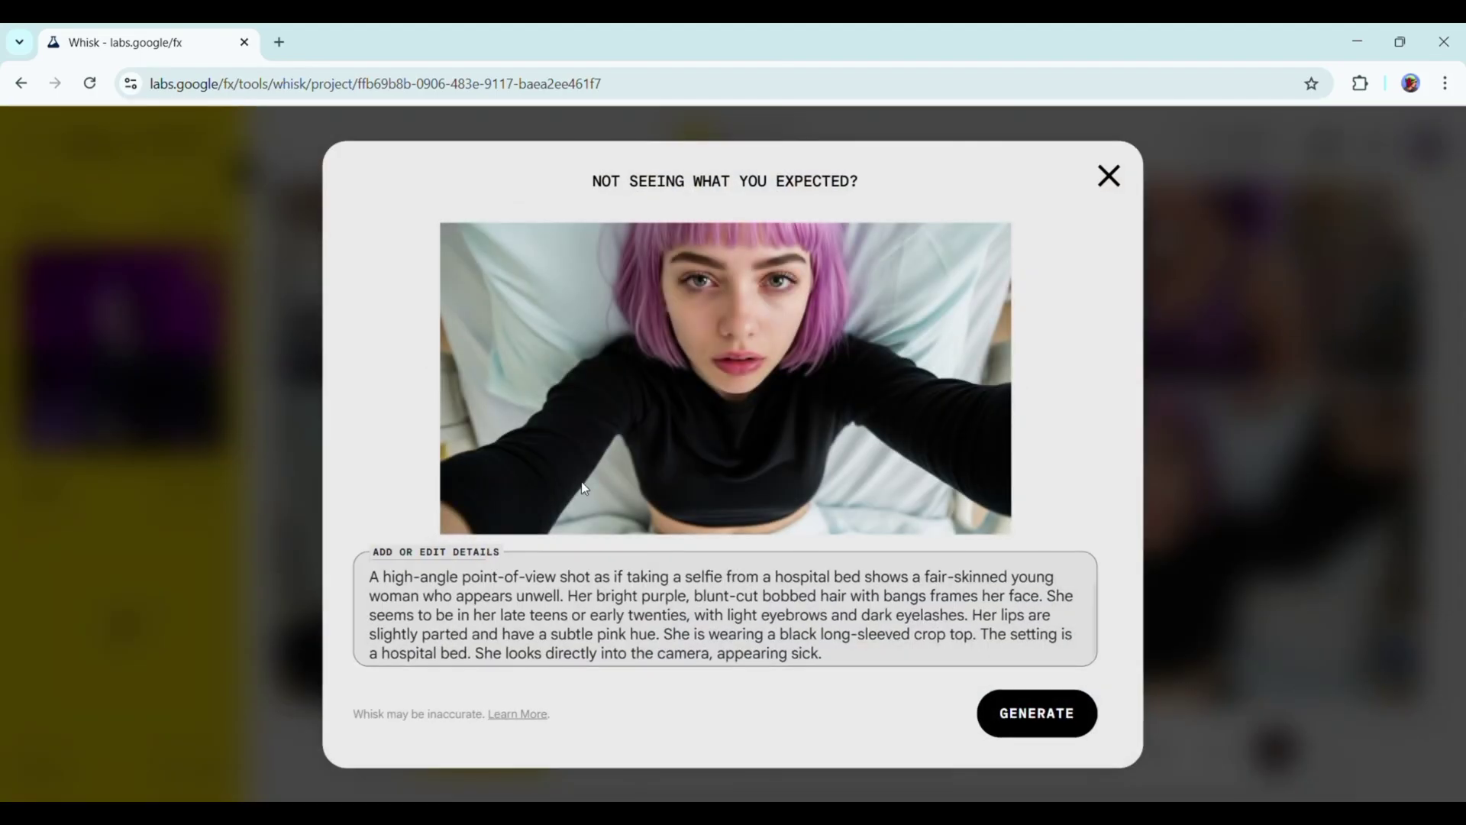
pyautogui.click(1108, 179)
pyautogui.press('BackSpace')
pyautogui.write('putt')
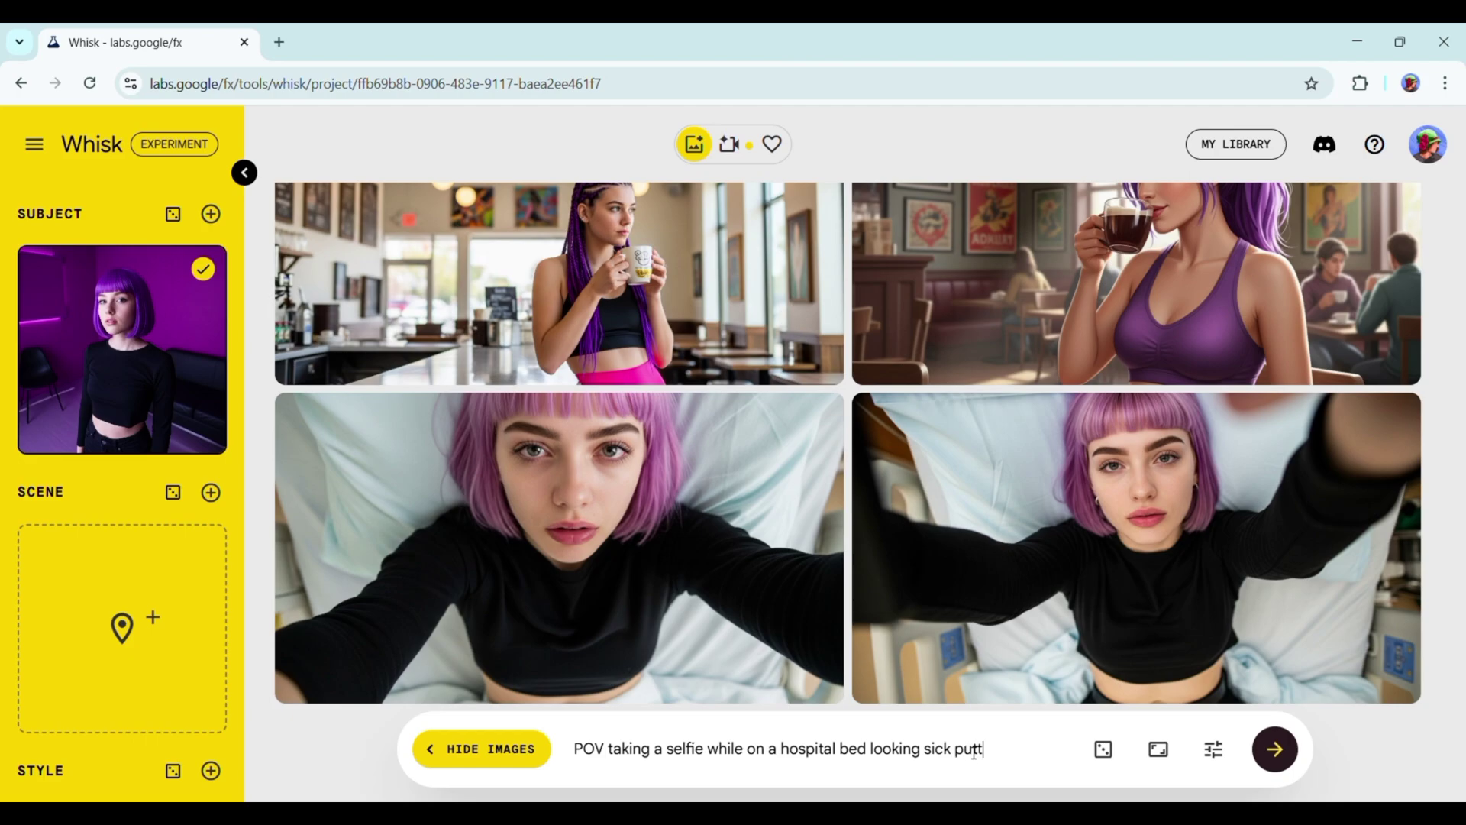
pyautogui.write("ing on a nose mask written LUCY'S CLINIC")
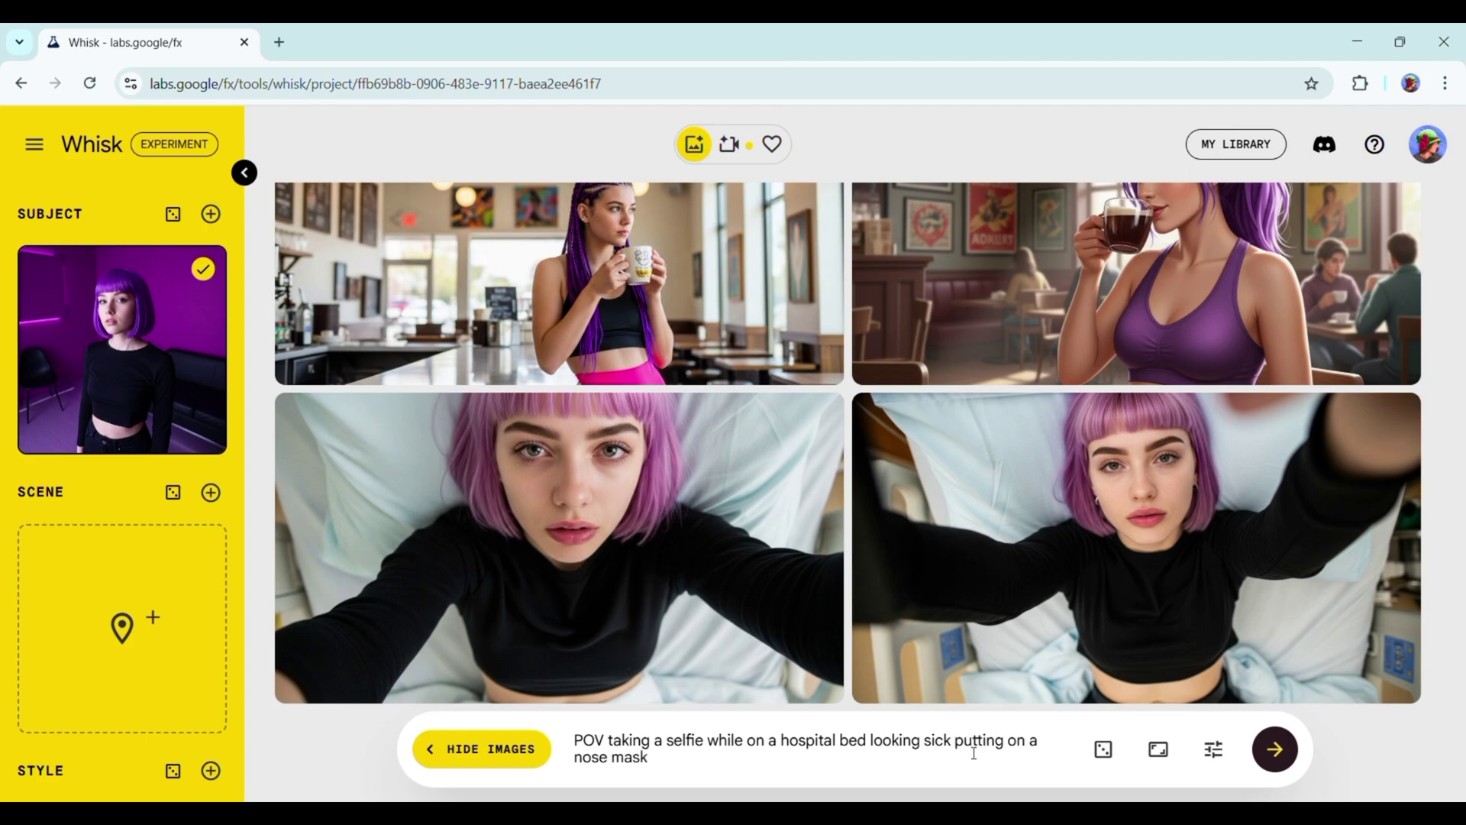
pyautogui.click(1275, 750)
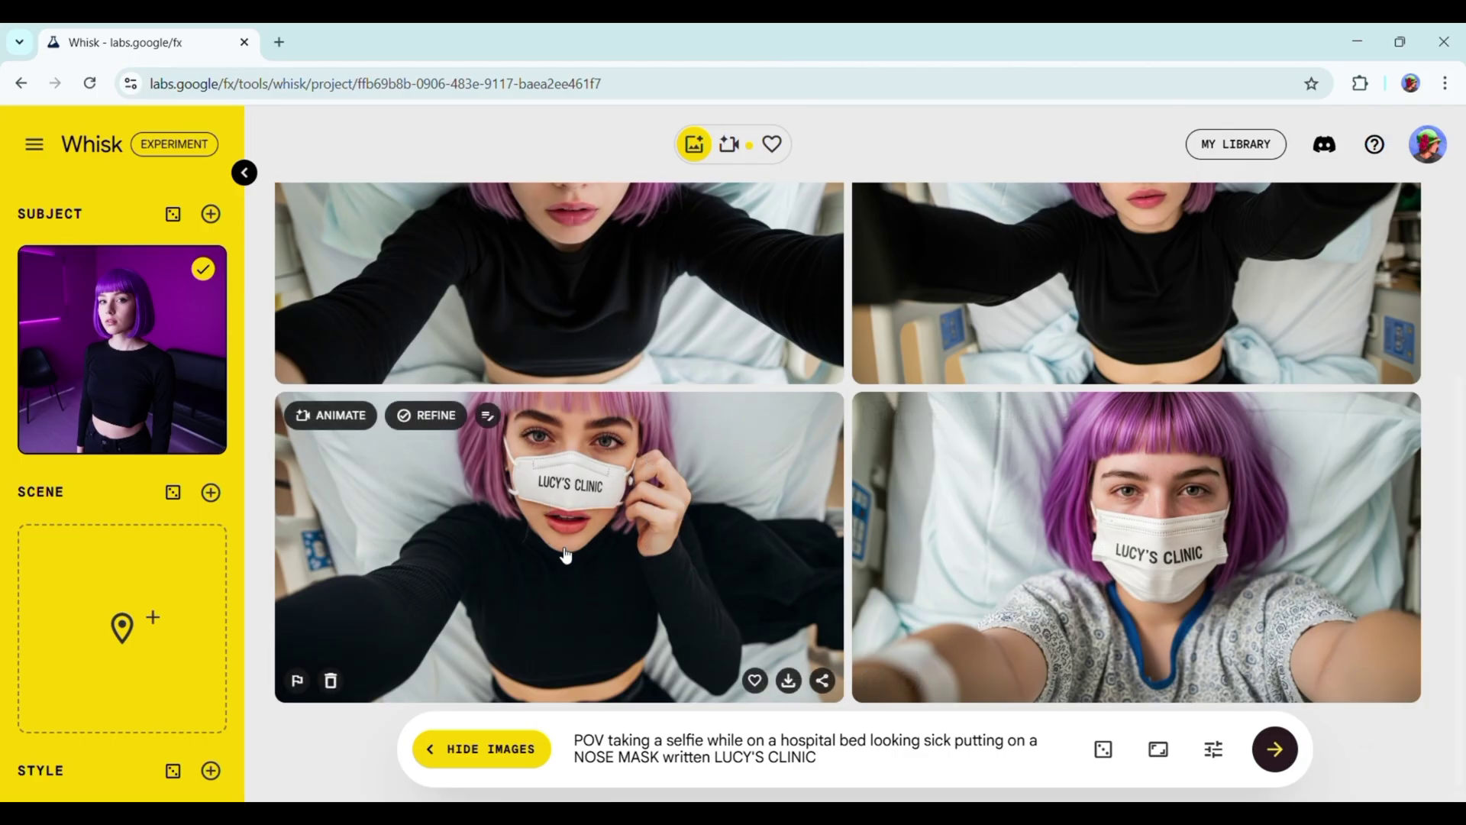
# Review the full description of the masked selfie in the patterned hospital gown, leaving its details unedited.
pyautogui.click(1099, 579)
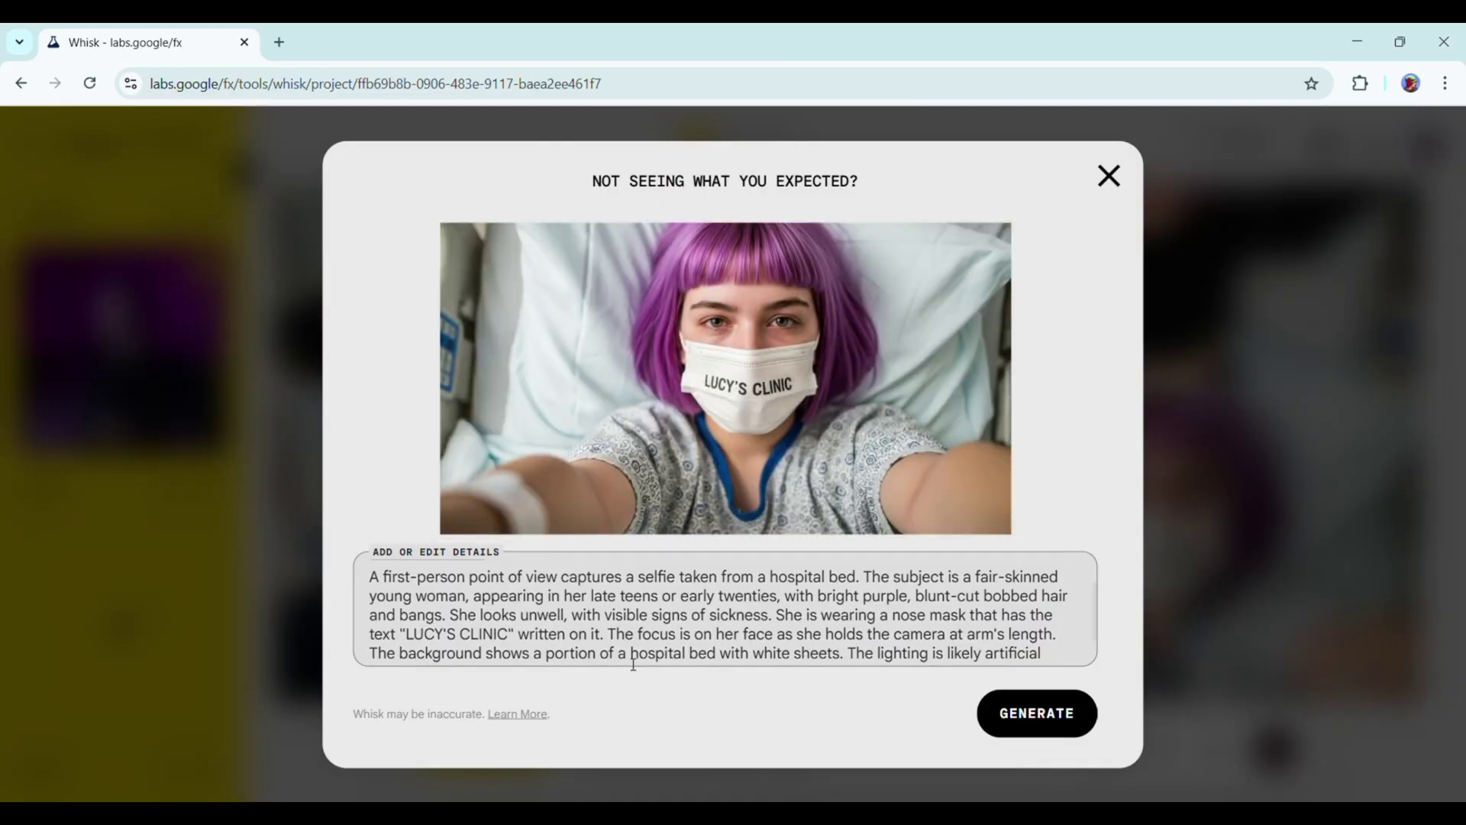
pyautogui.scroll(-1, 633, 657)
pyautogui.scroll(1, 634, 656)
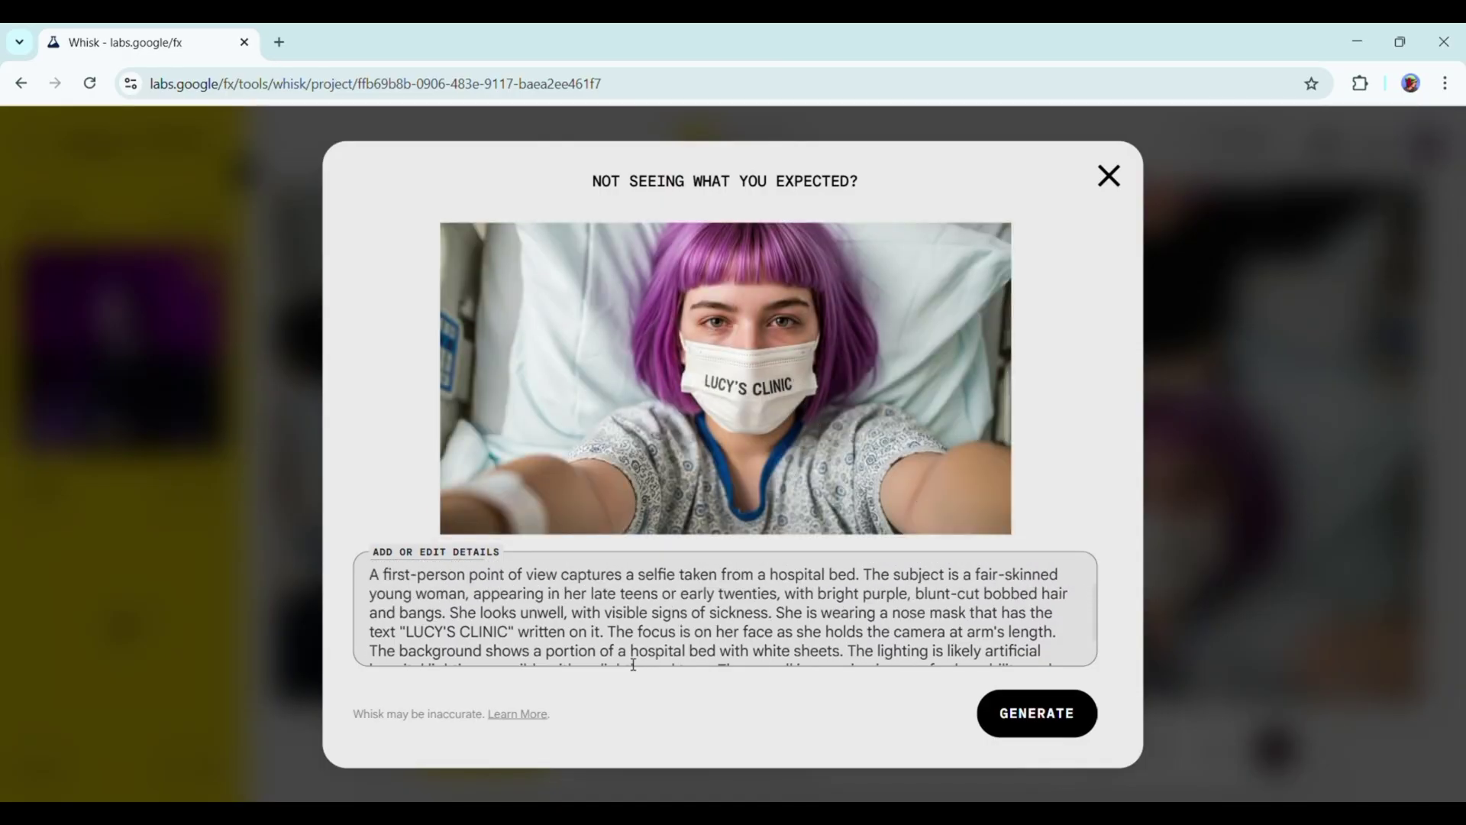
pyautogui.scroll(-2, 633, 657)
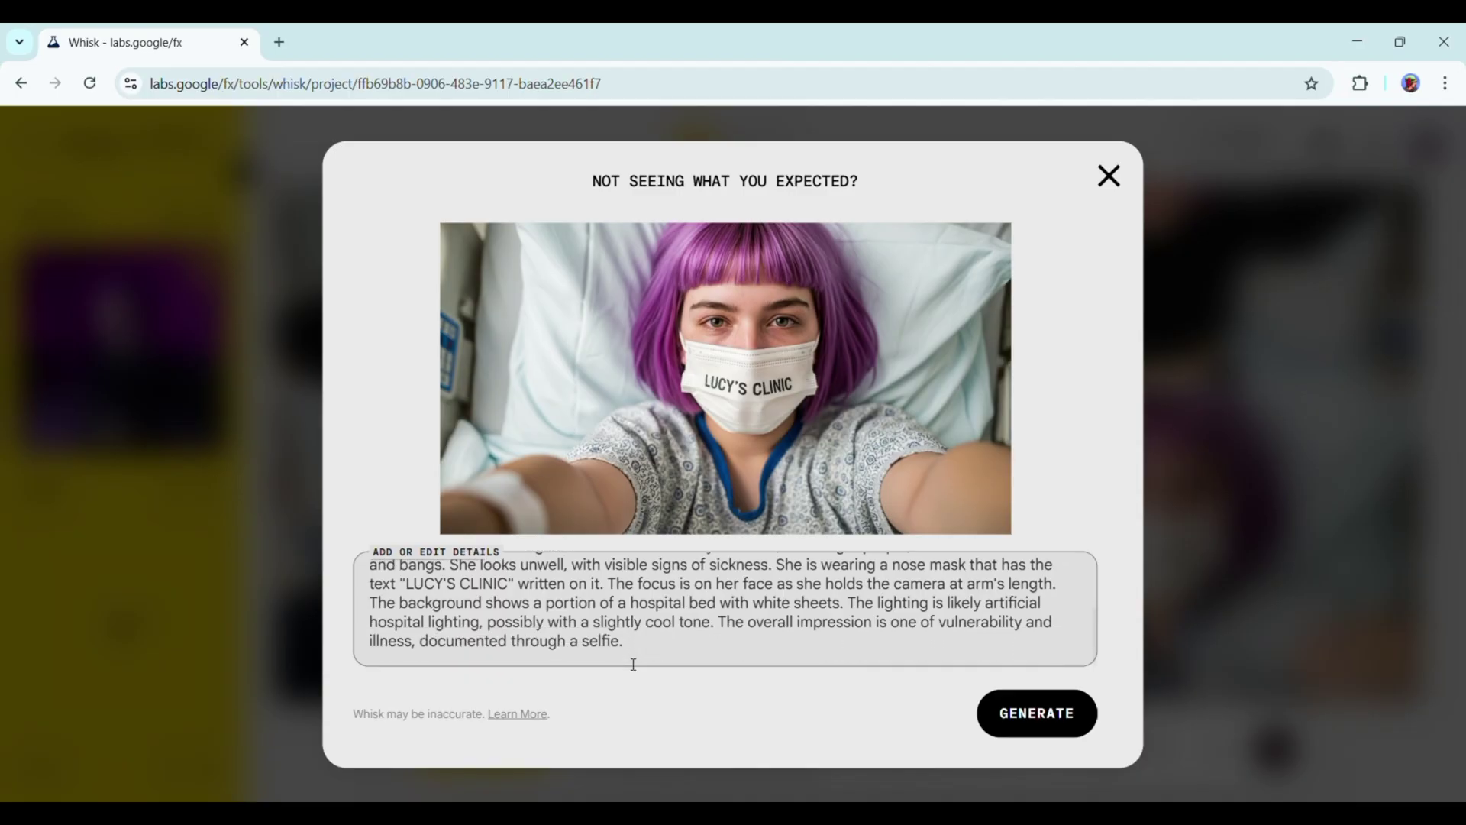
pyautogui.scroll(2, 632, 663)
pyautogui.click(1110, 174)
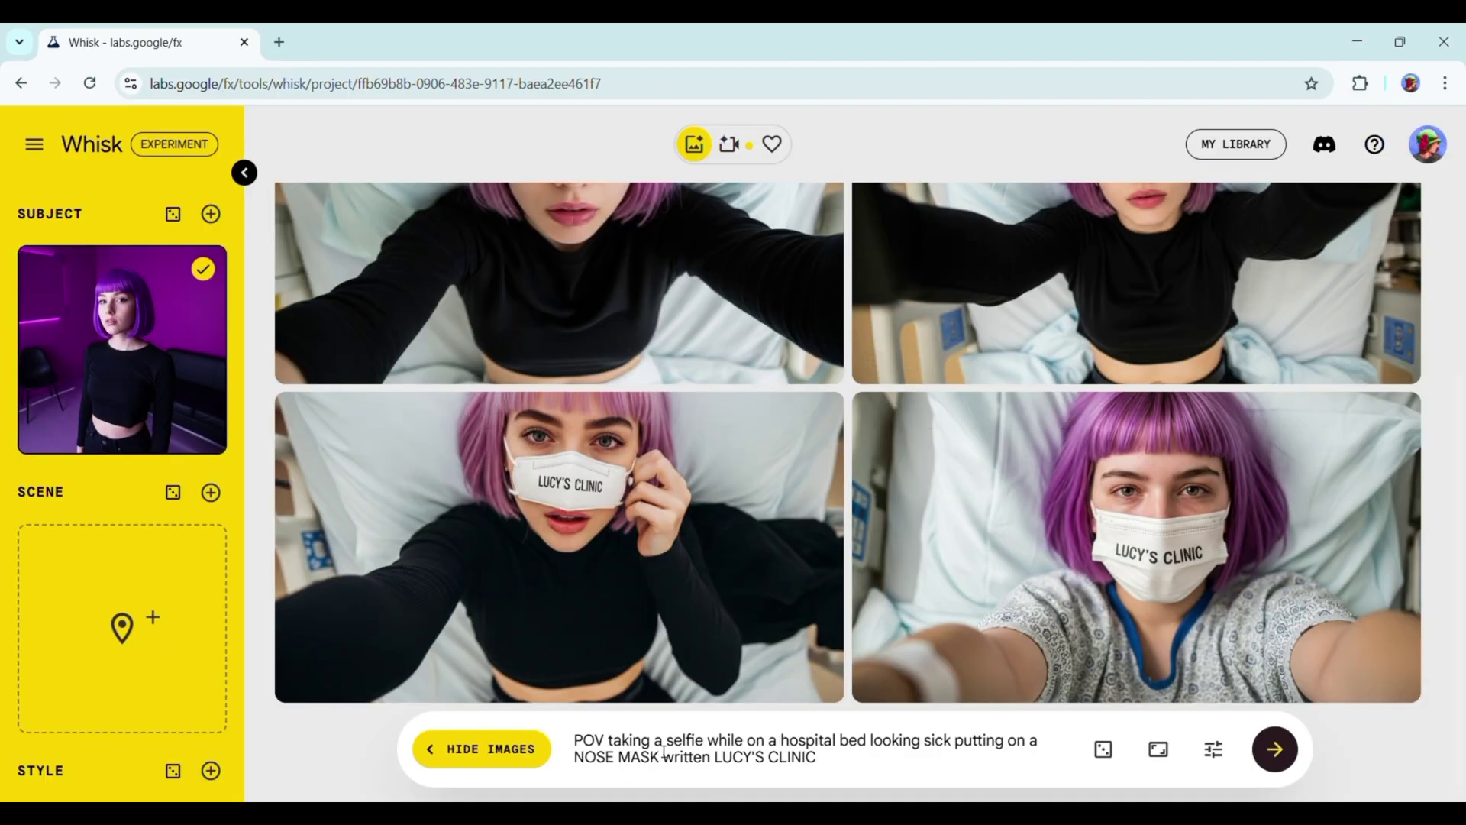
# Remove the word "taking" from the prompt and generate new hospital selfie images.
pyautogui.press('BackSpace')
pyautogui.press('BackSpace')
pyautogui.press('BackSpace')
pyautogui.press('BackSpace')
pyautogui.press('BackSpace')
pyautogui.press('BackSpace')
pyautogui.press('BackSpace')
pyautogui.press('Return')
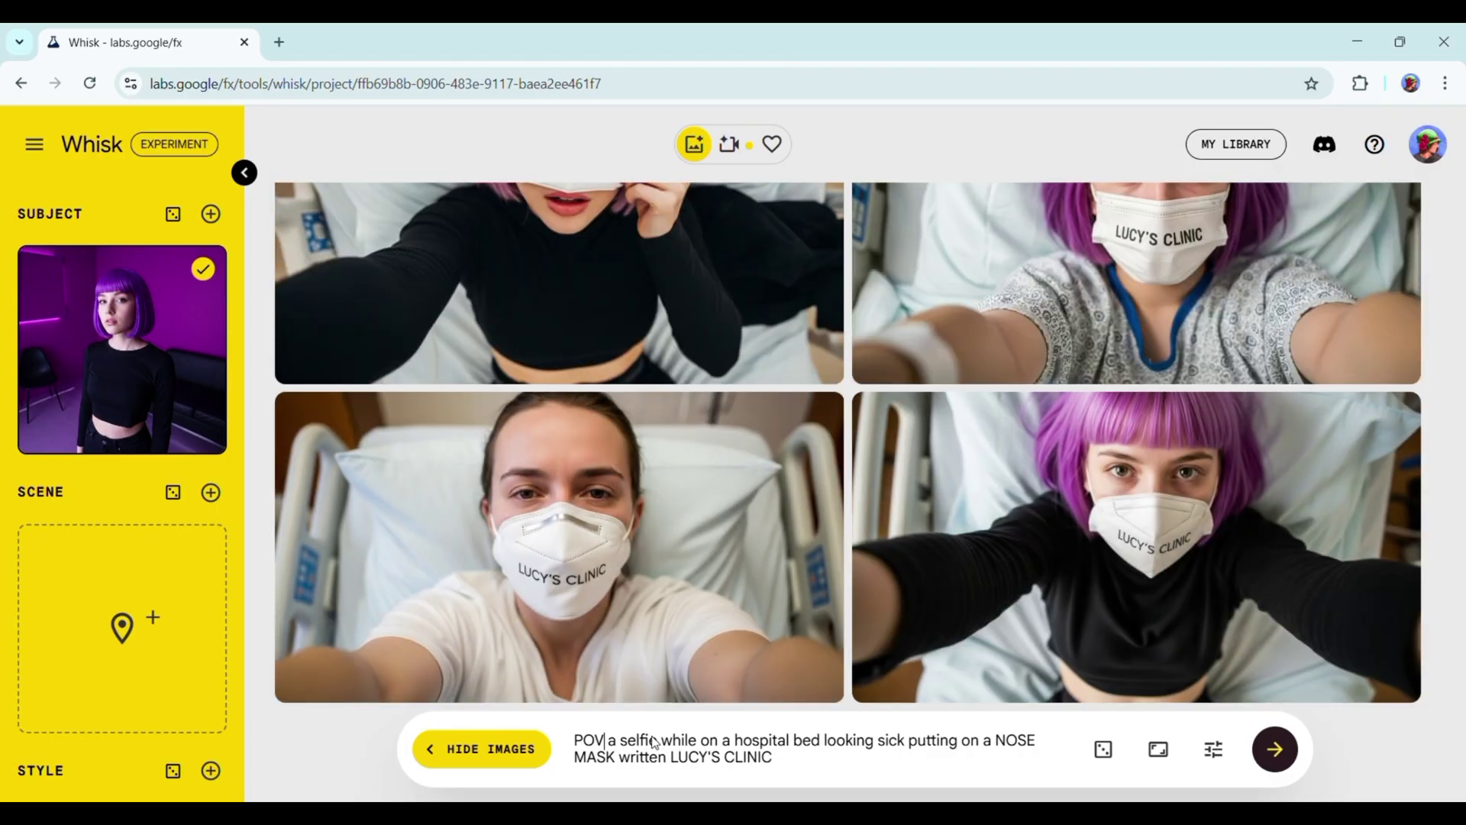
# Animate the hospital-gown selfie with the LUCY'S CLINIC mask into a video without an animation prompt.
pyautogui.moveTo(1100, 579)
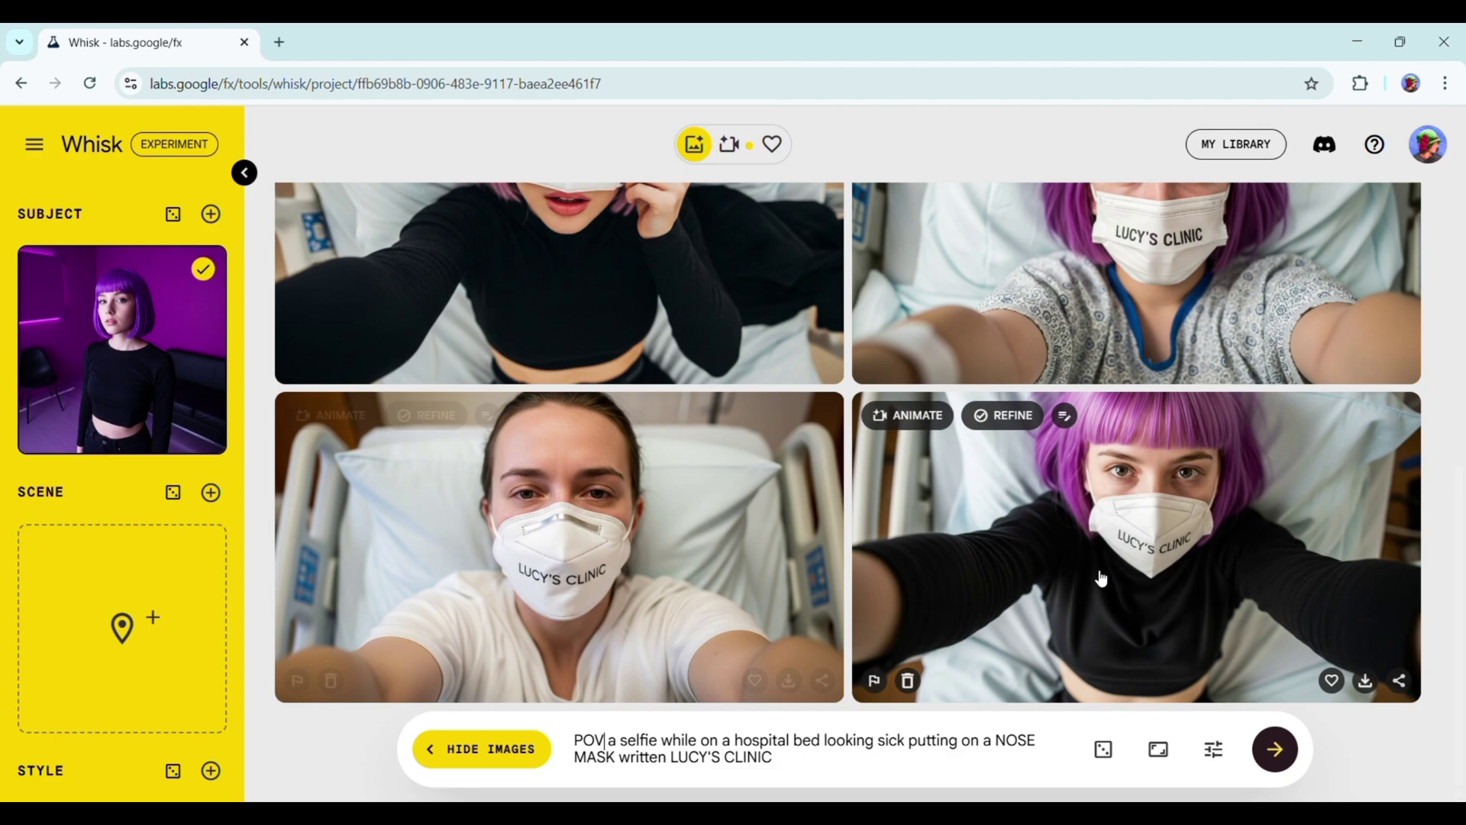
pyautogui.scroll(5, 1159, 545)
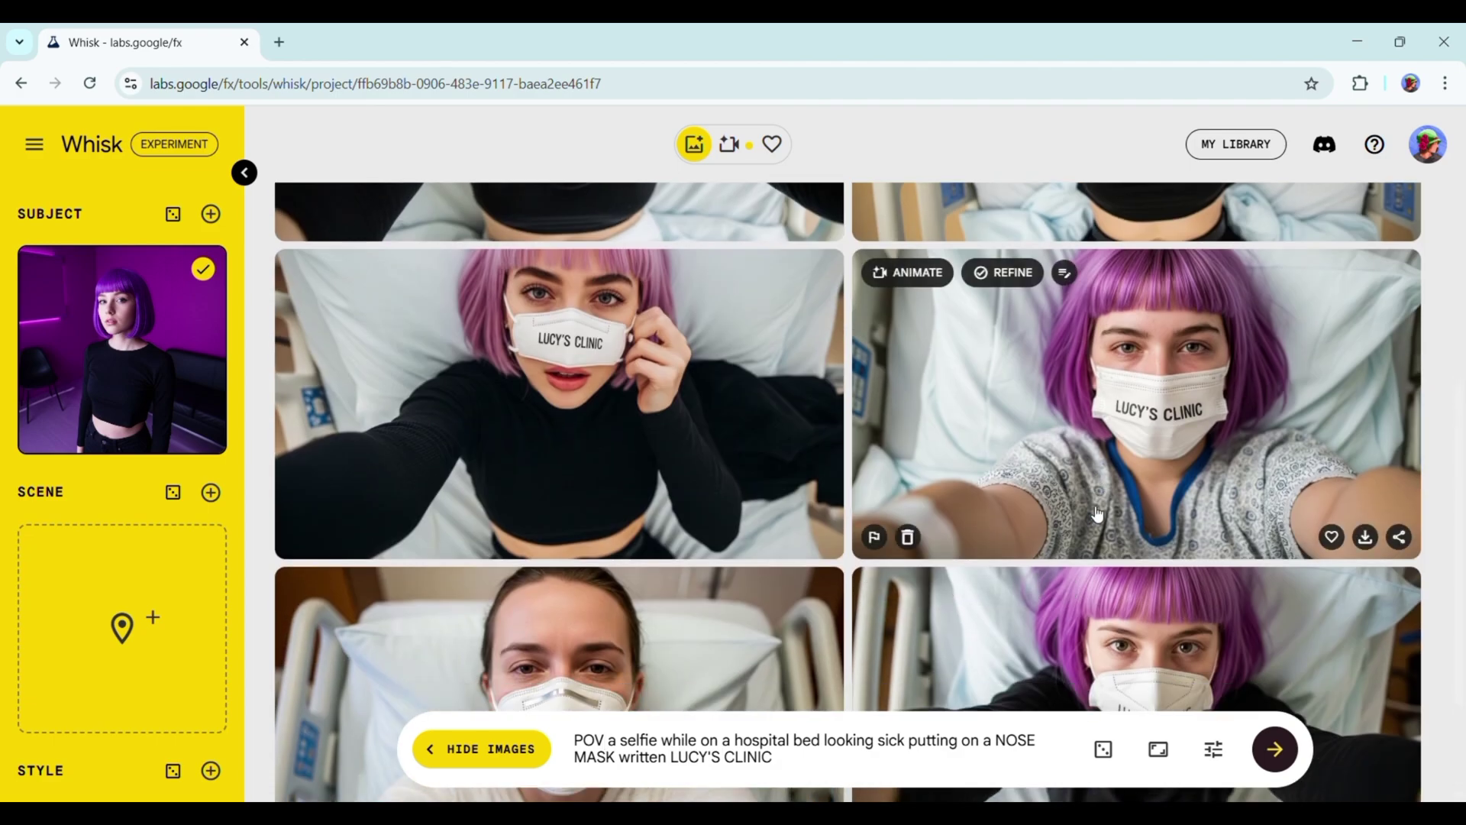
pyautogui.click(899, 465)
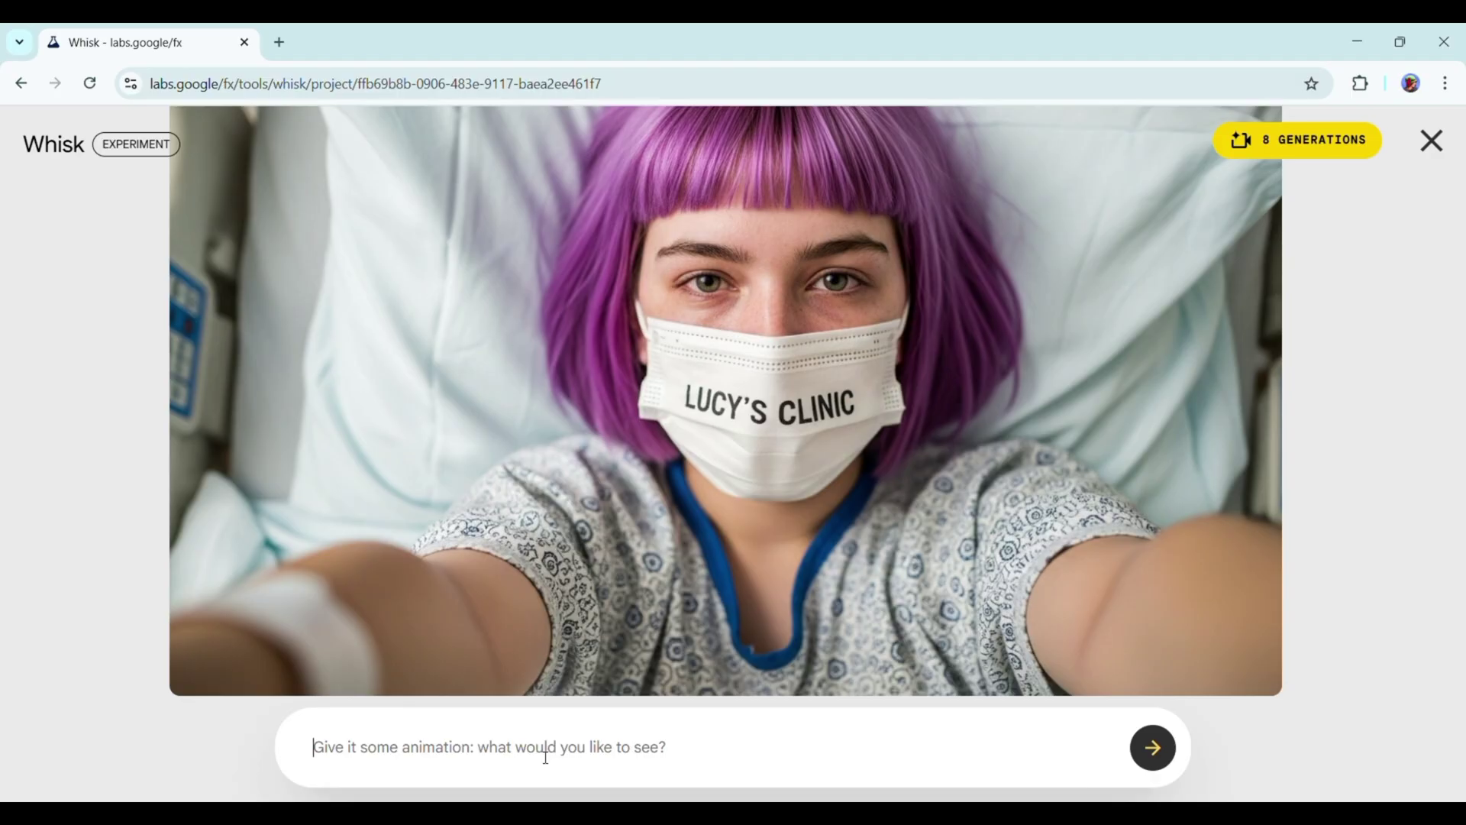
pyautogui.click(1151, 748)
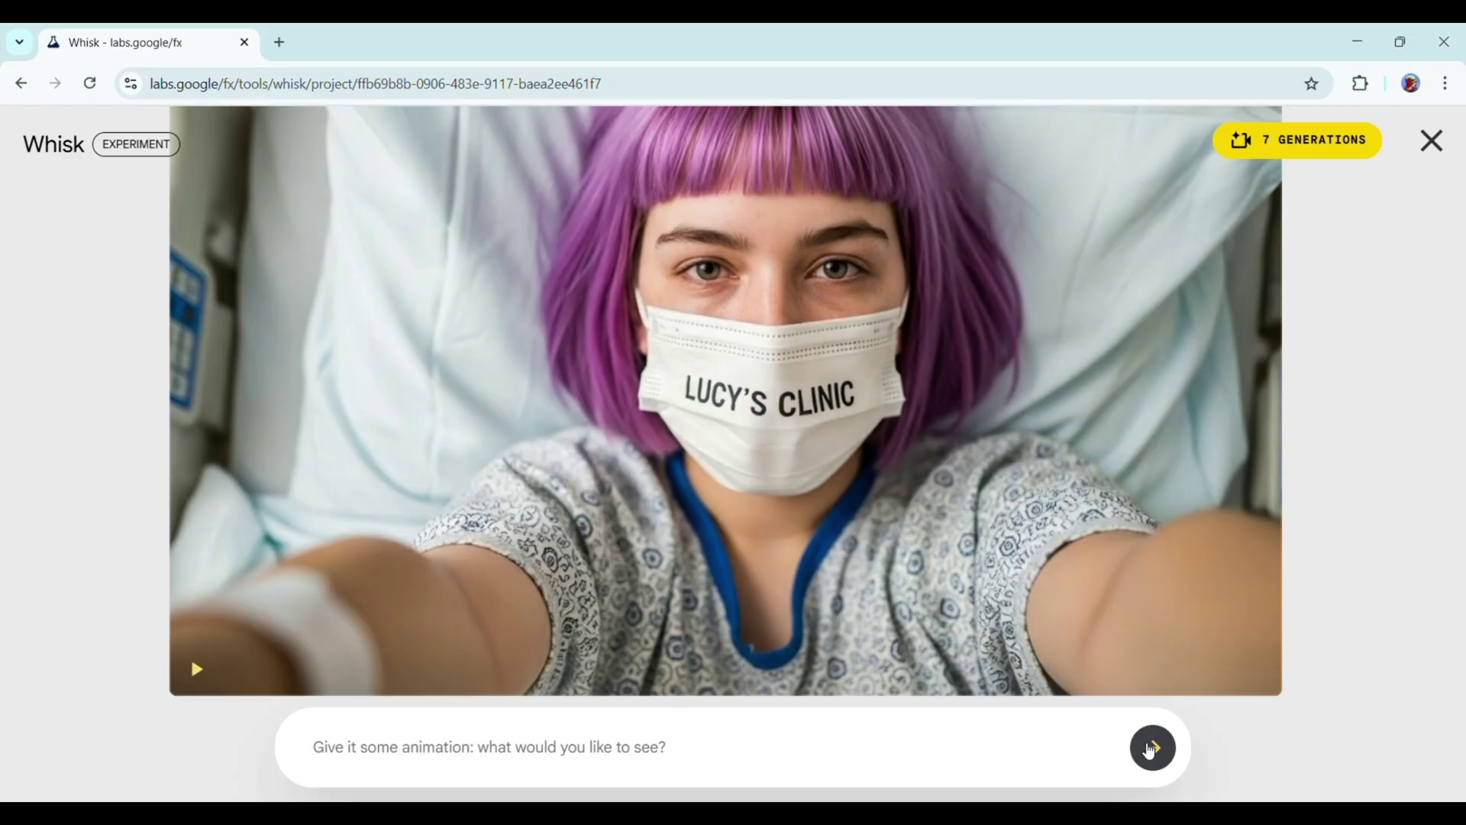
# Play the generated hospital selfie video twice and return to the image gallery.
pyautogui.moveTo(772, 511)
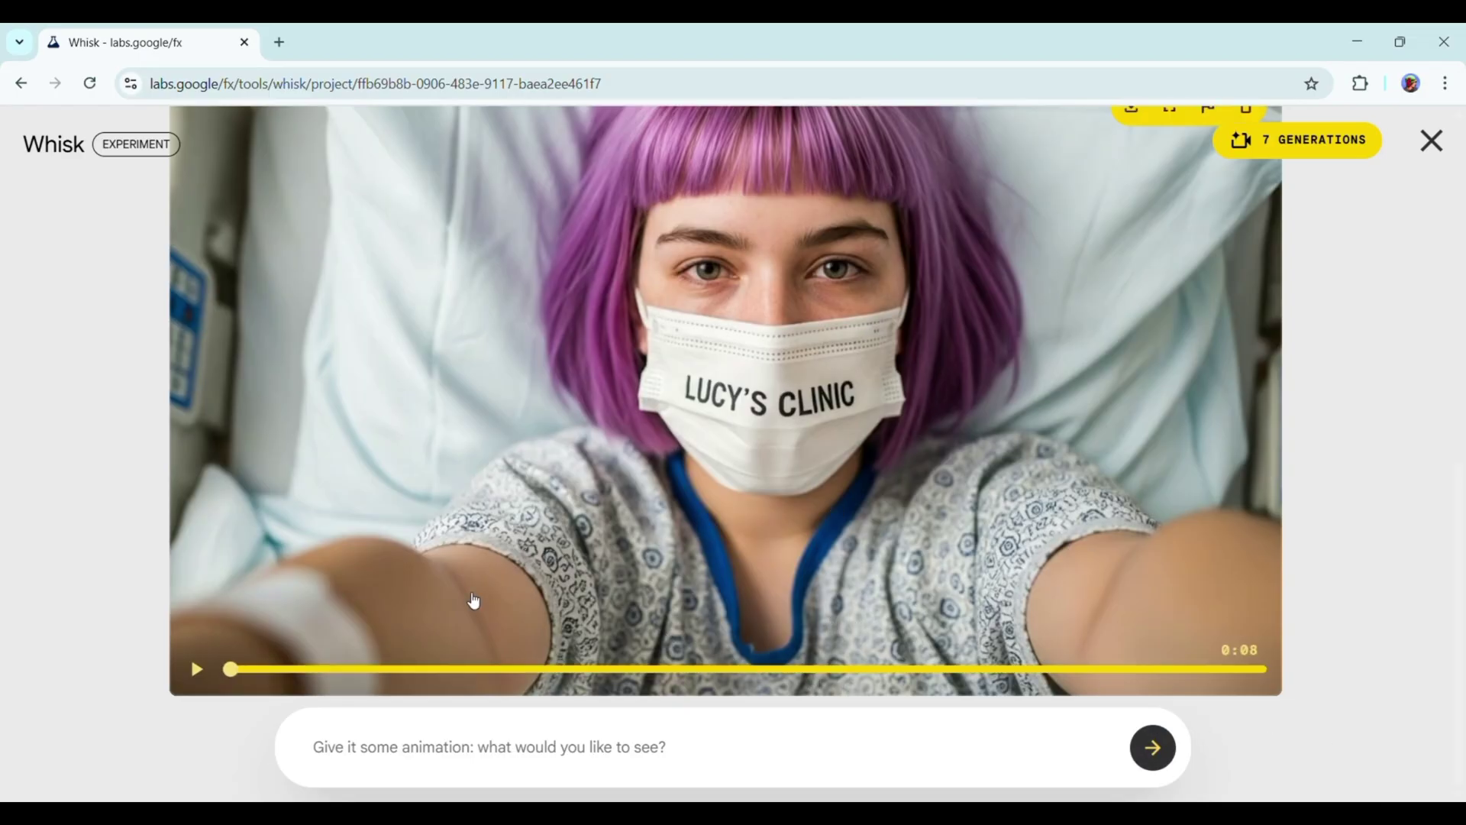
pyautogui.click(195, 670)
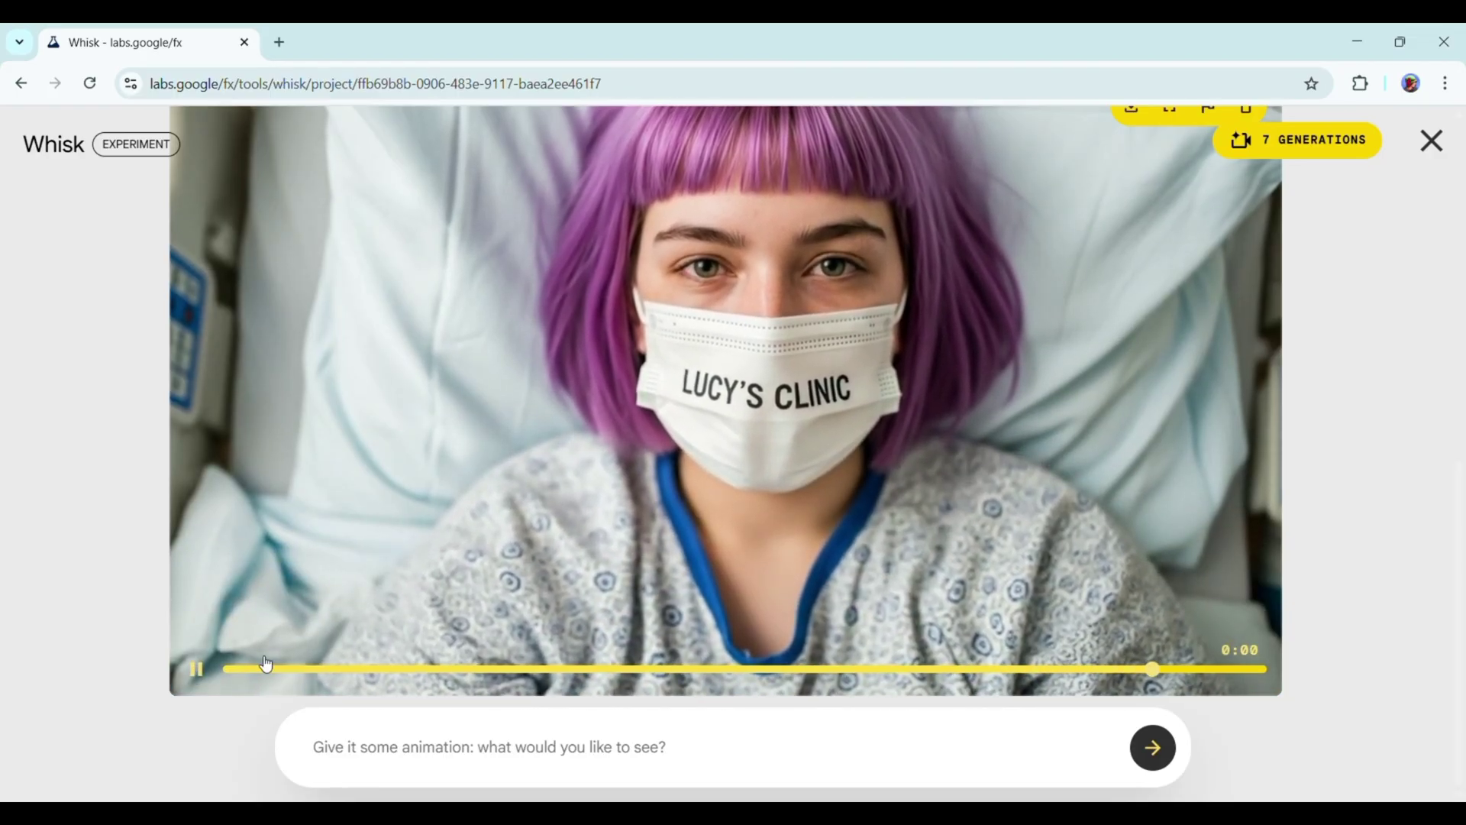
pyautogui.click(196, 672)
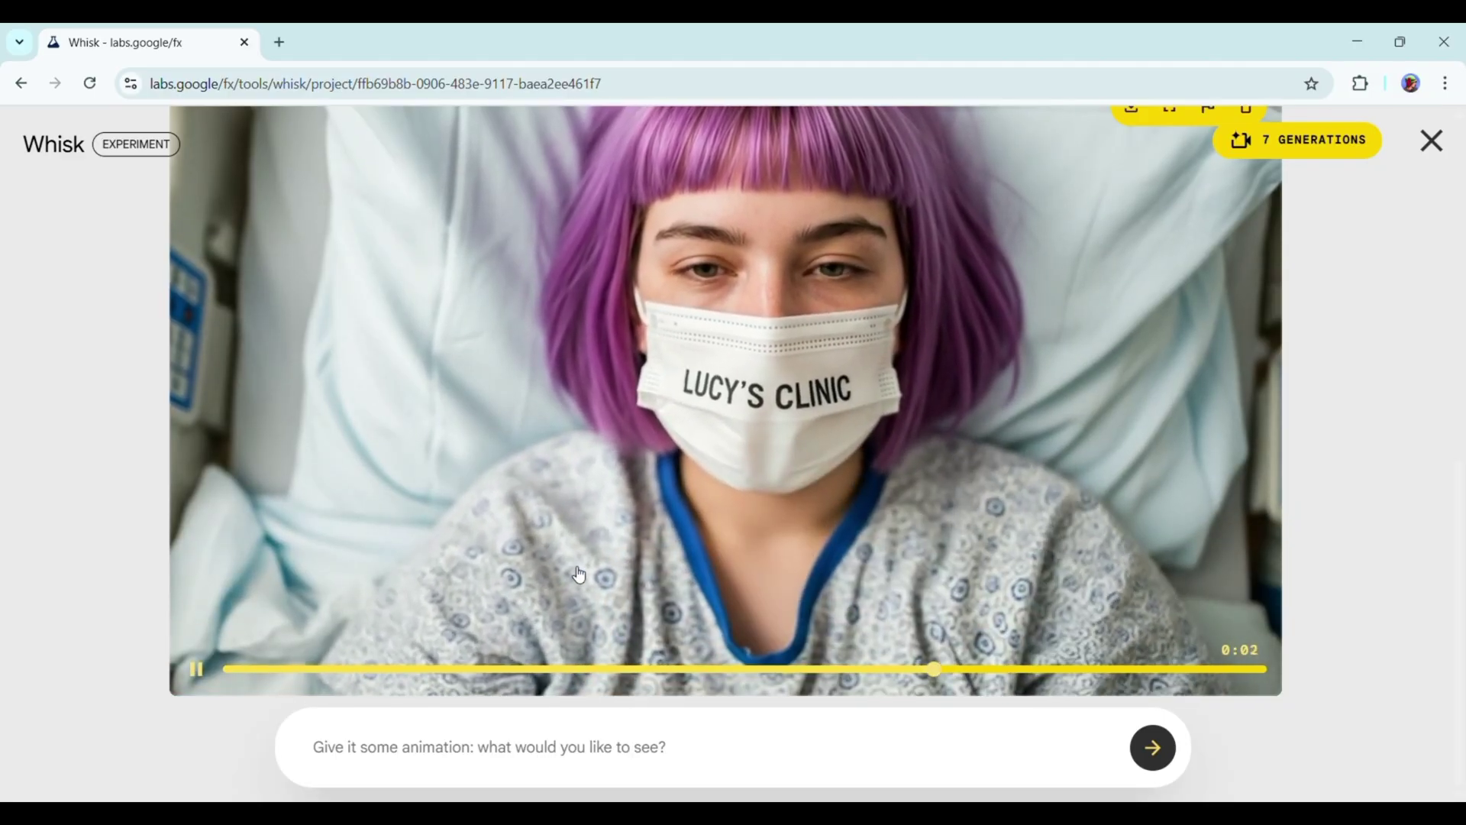
pyautogui.press('Escape')
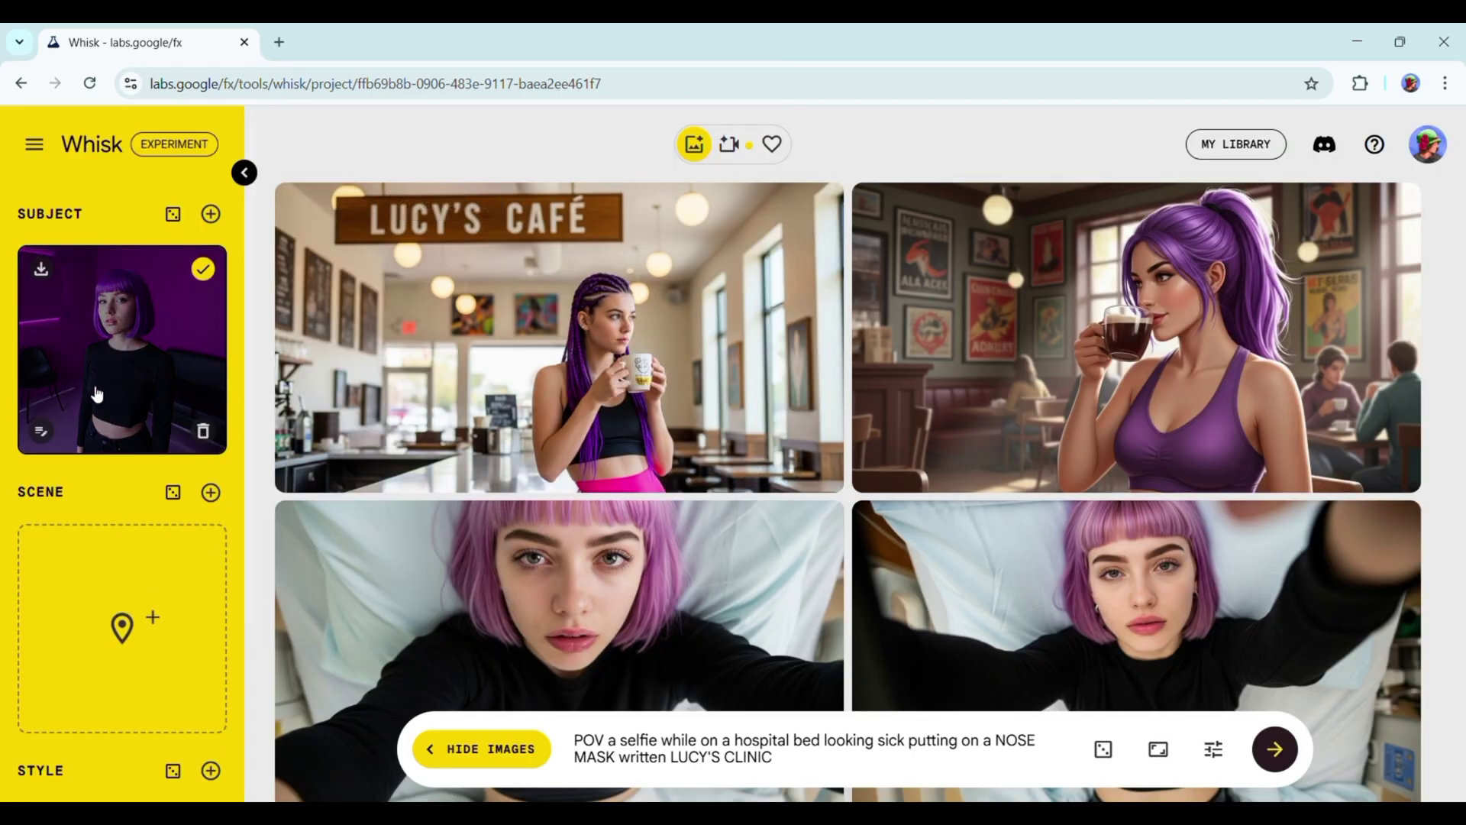
# Generate a scene image from the text "A dark skinned man with dark hair".
pyautogui.moveTo(122, 581)
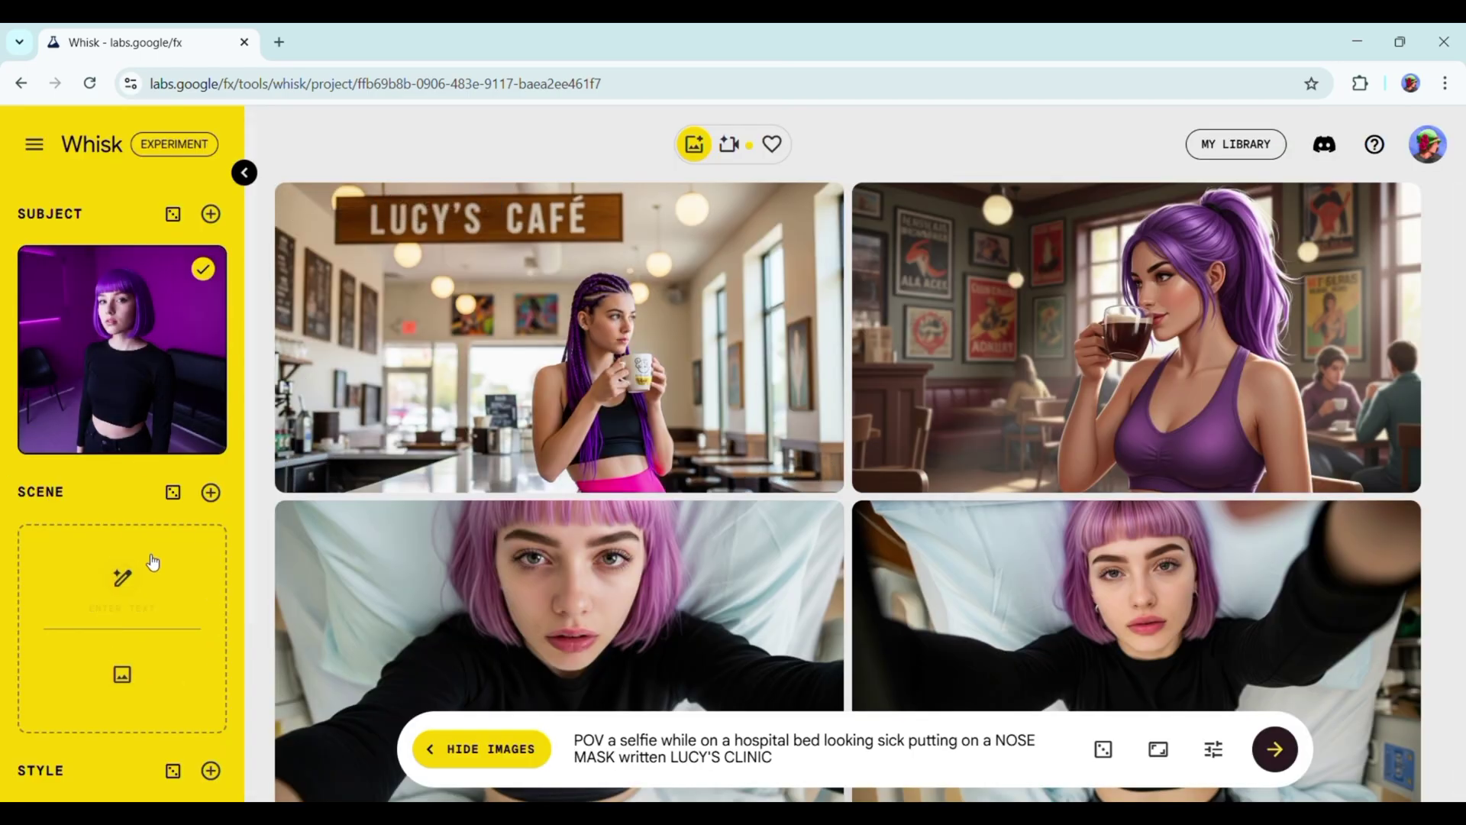
pyautogui.click(128, 575)
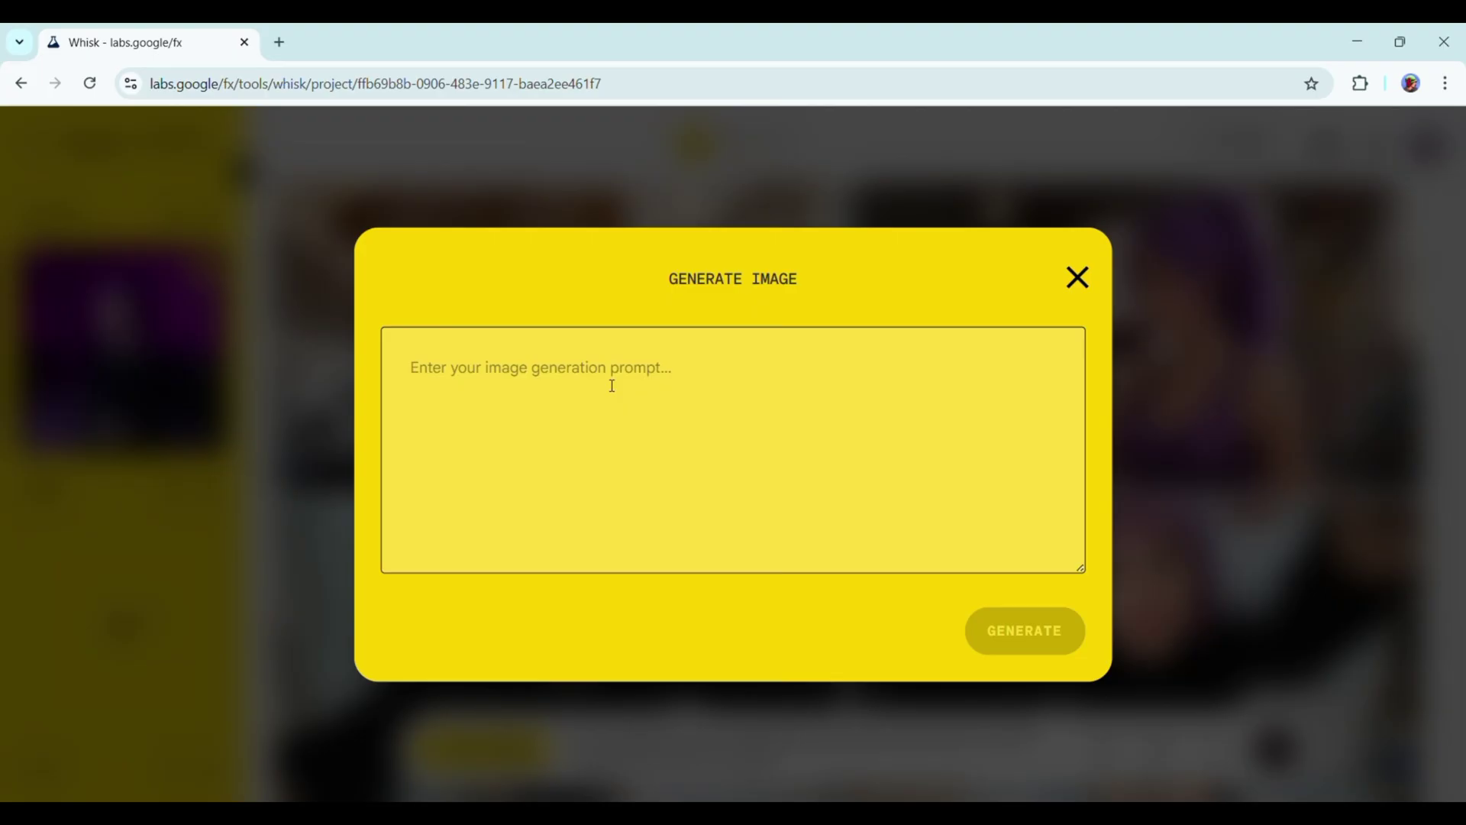
pyautogui.write('A')
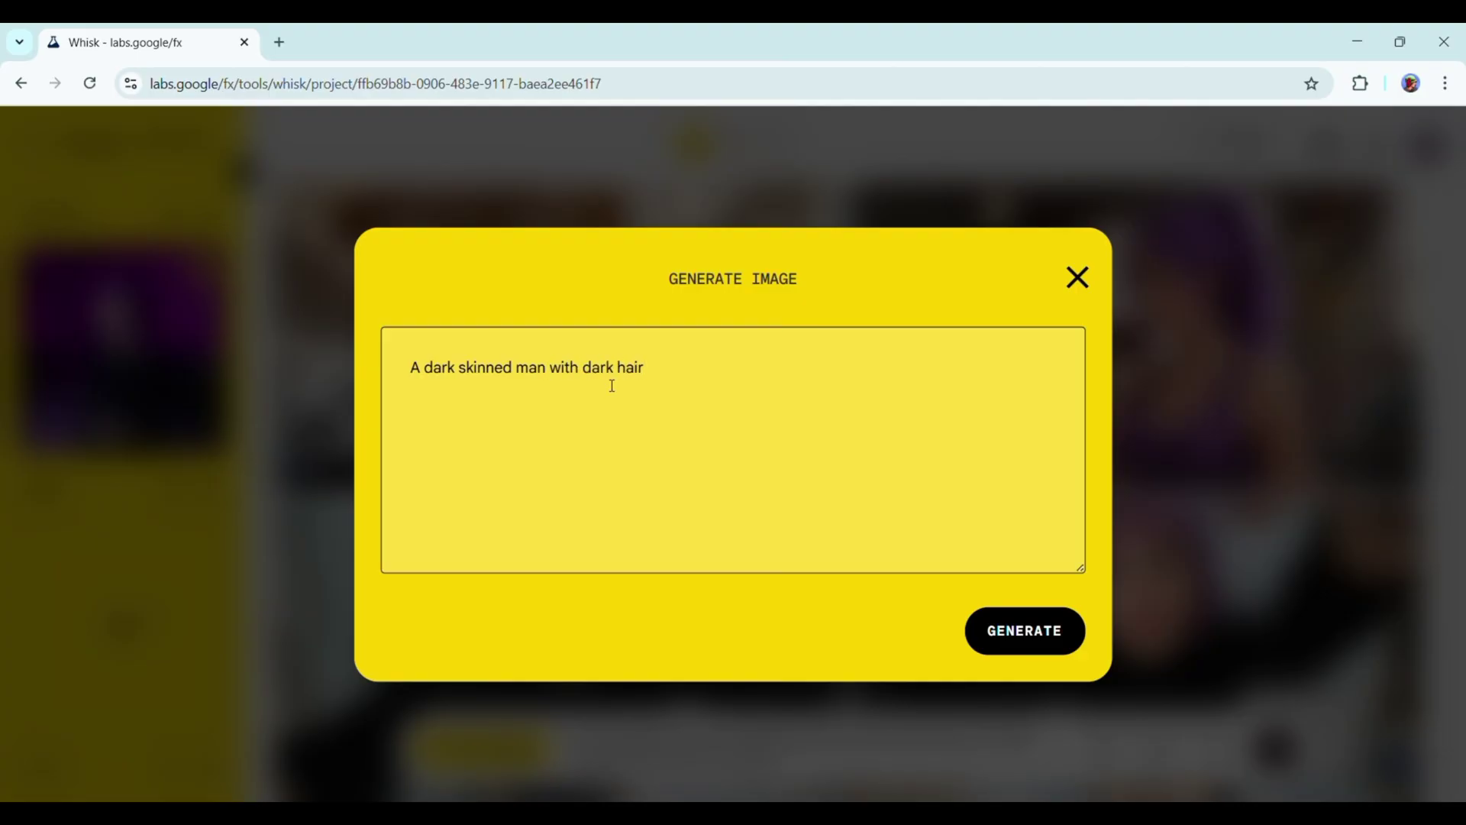
pyautogui.click(1011, 631)
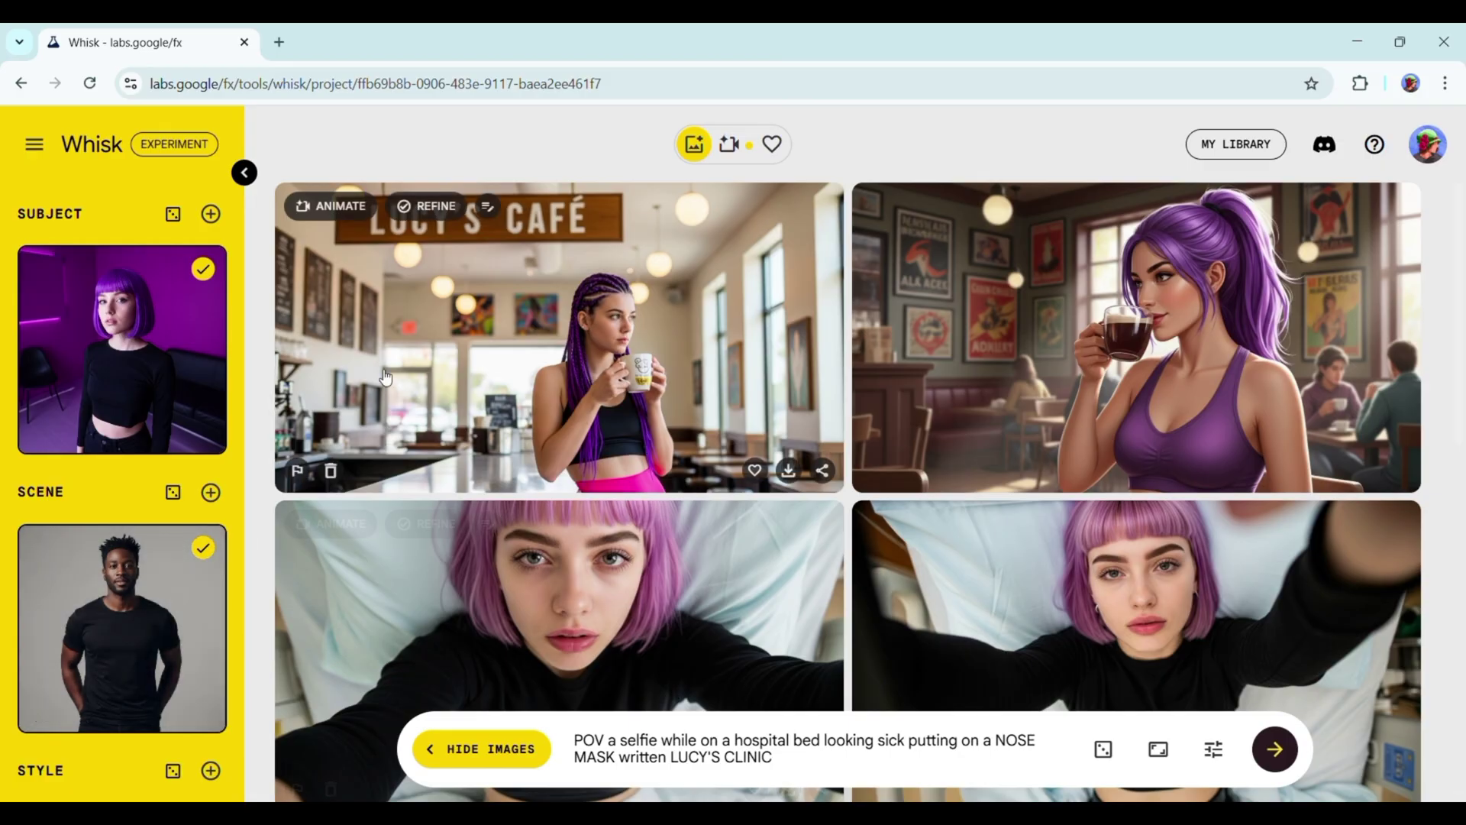
# Clear the hospital selfie prompt and unlock the seed for more variety.
pyautogui.scroll(-5, 489, 535)
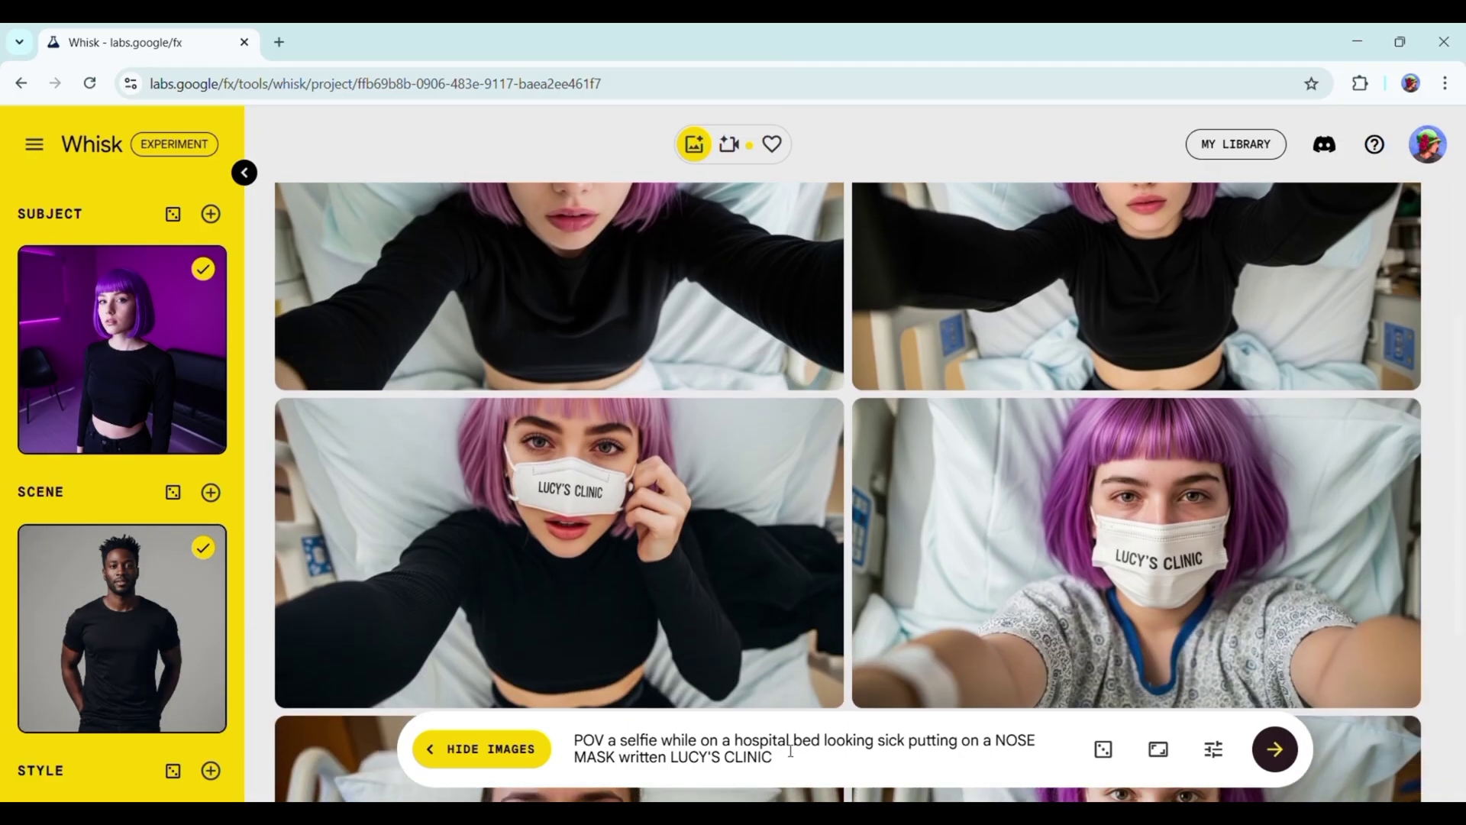
pyautogui.moveTo(785, 768); pyautogui.dragTo(557, 747)
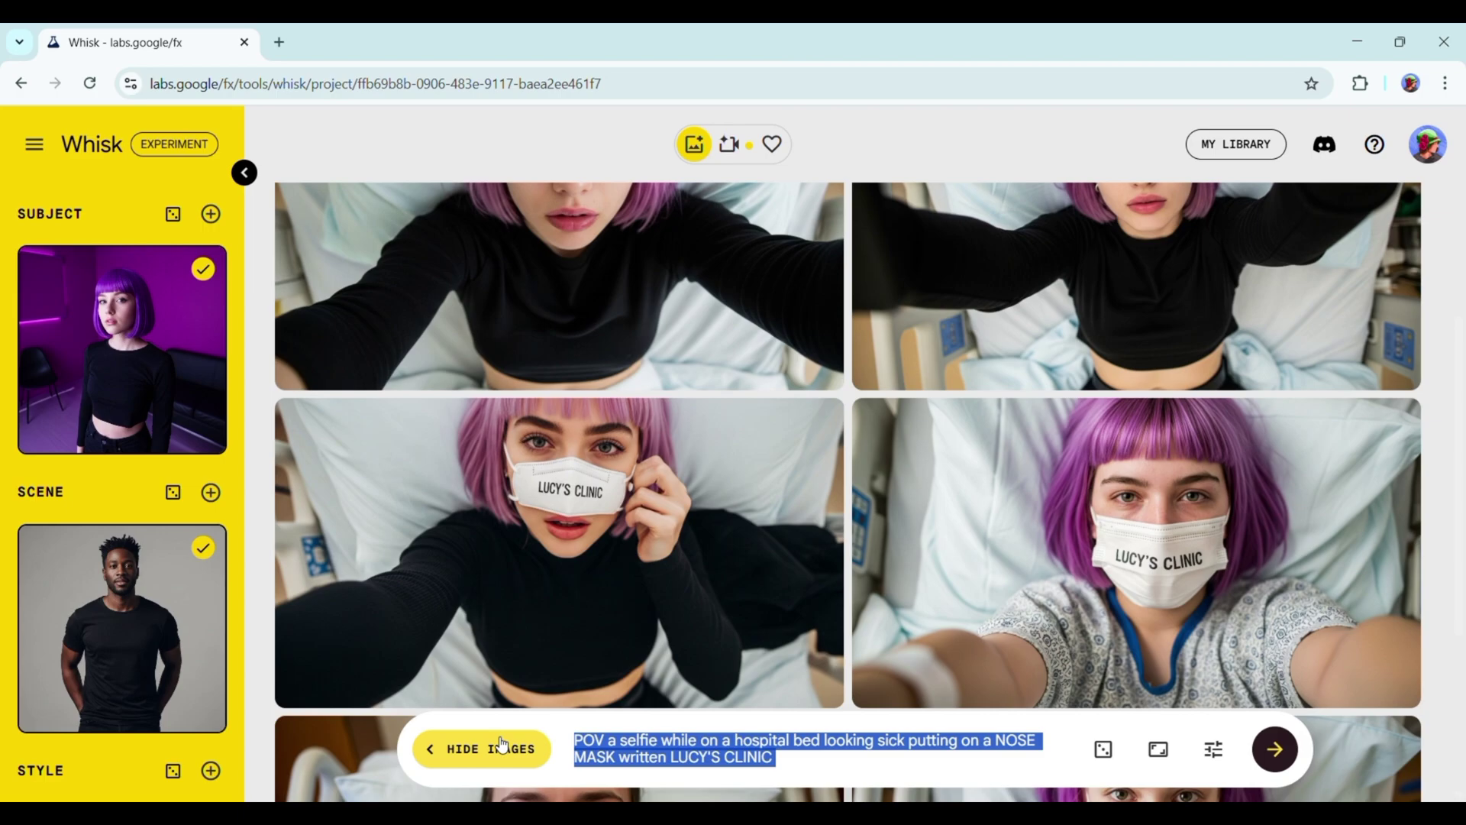
pyautogui.press('BackSpace')
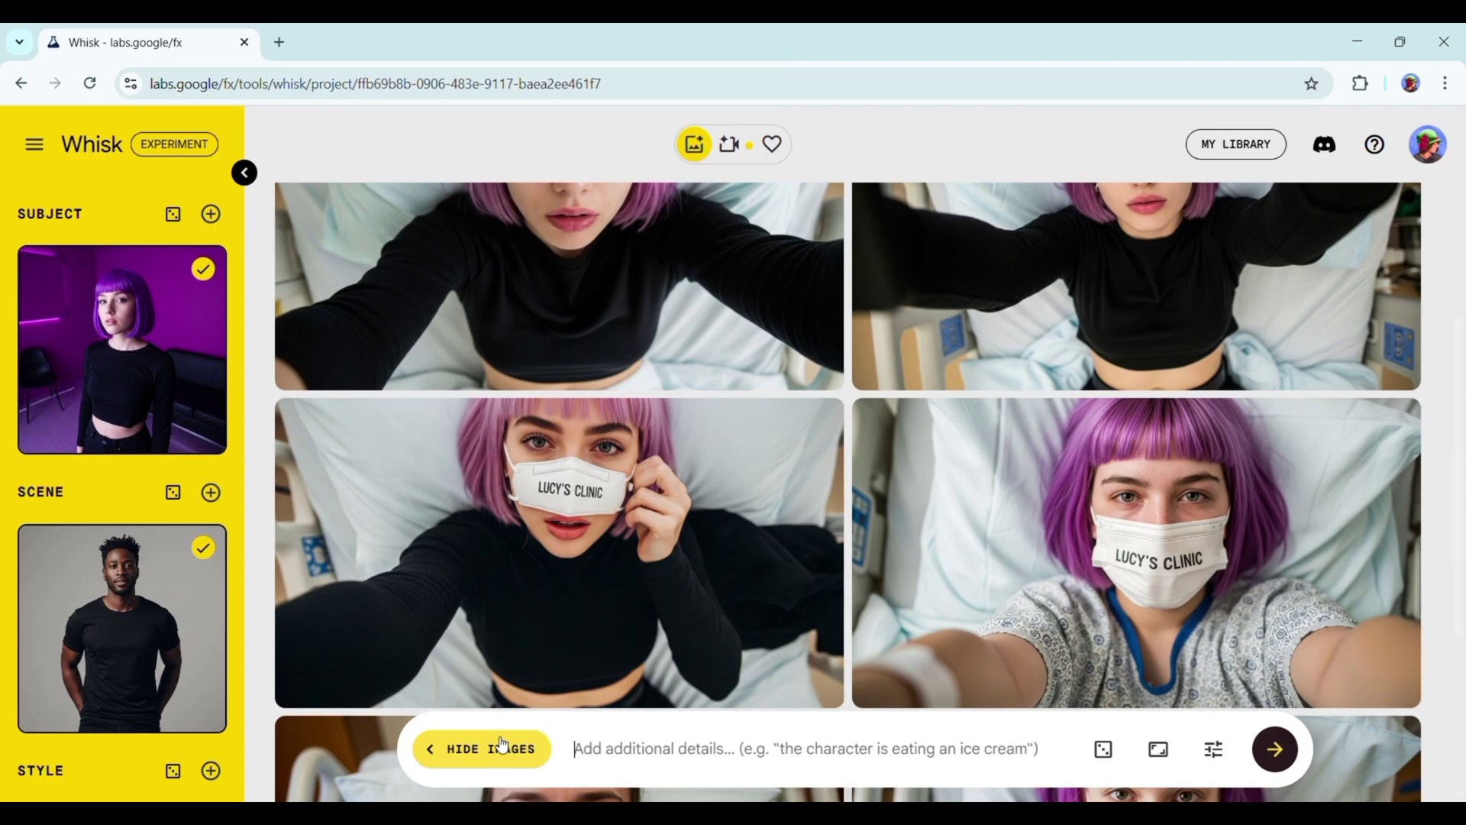
pyautogui.click(1214, 752)
pyautogui.click(1185, 651)
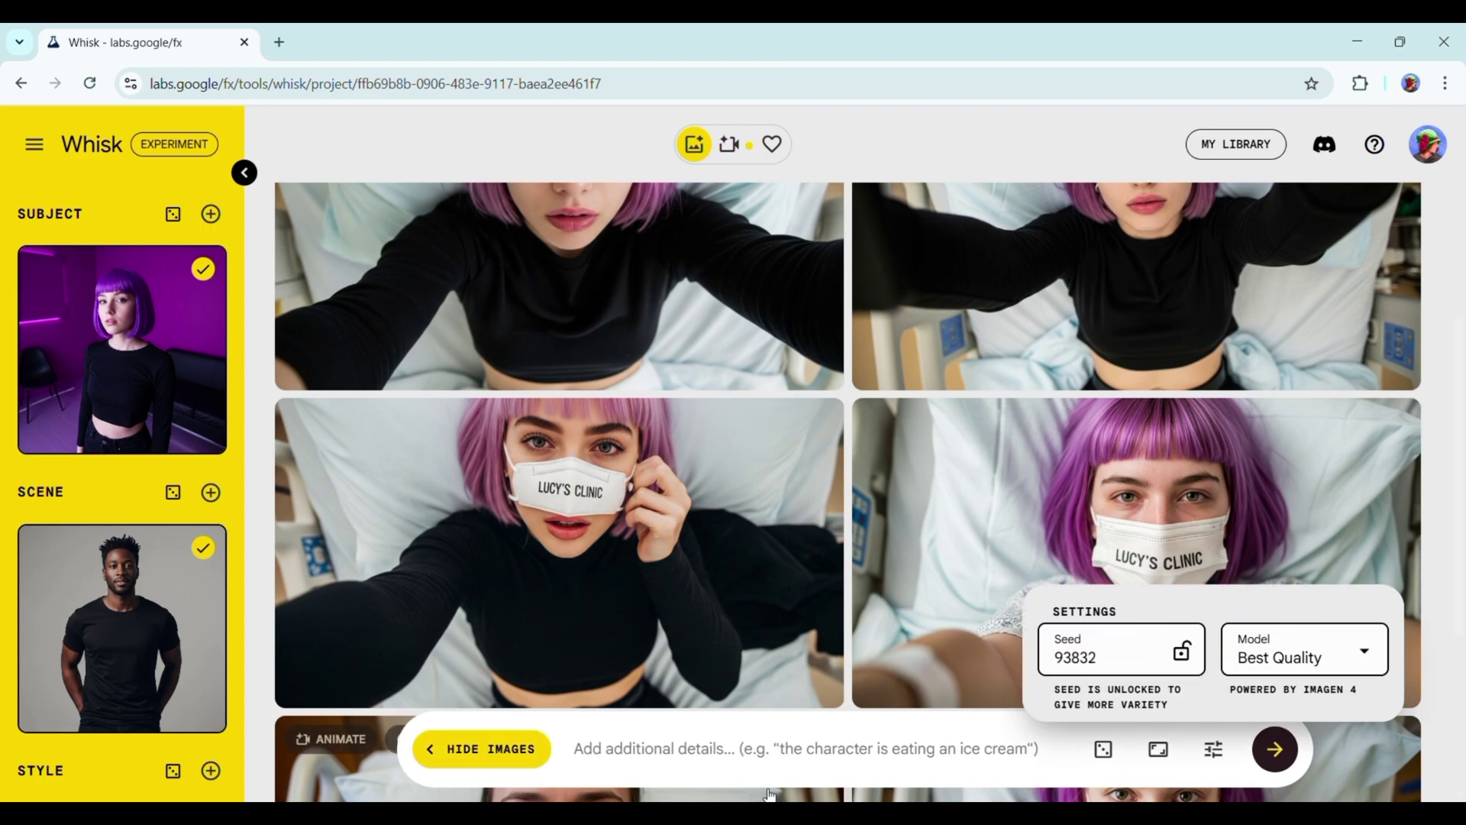
pyautogui.click(722, 756)
pyautogui.scroll(-3, 180, 677)
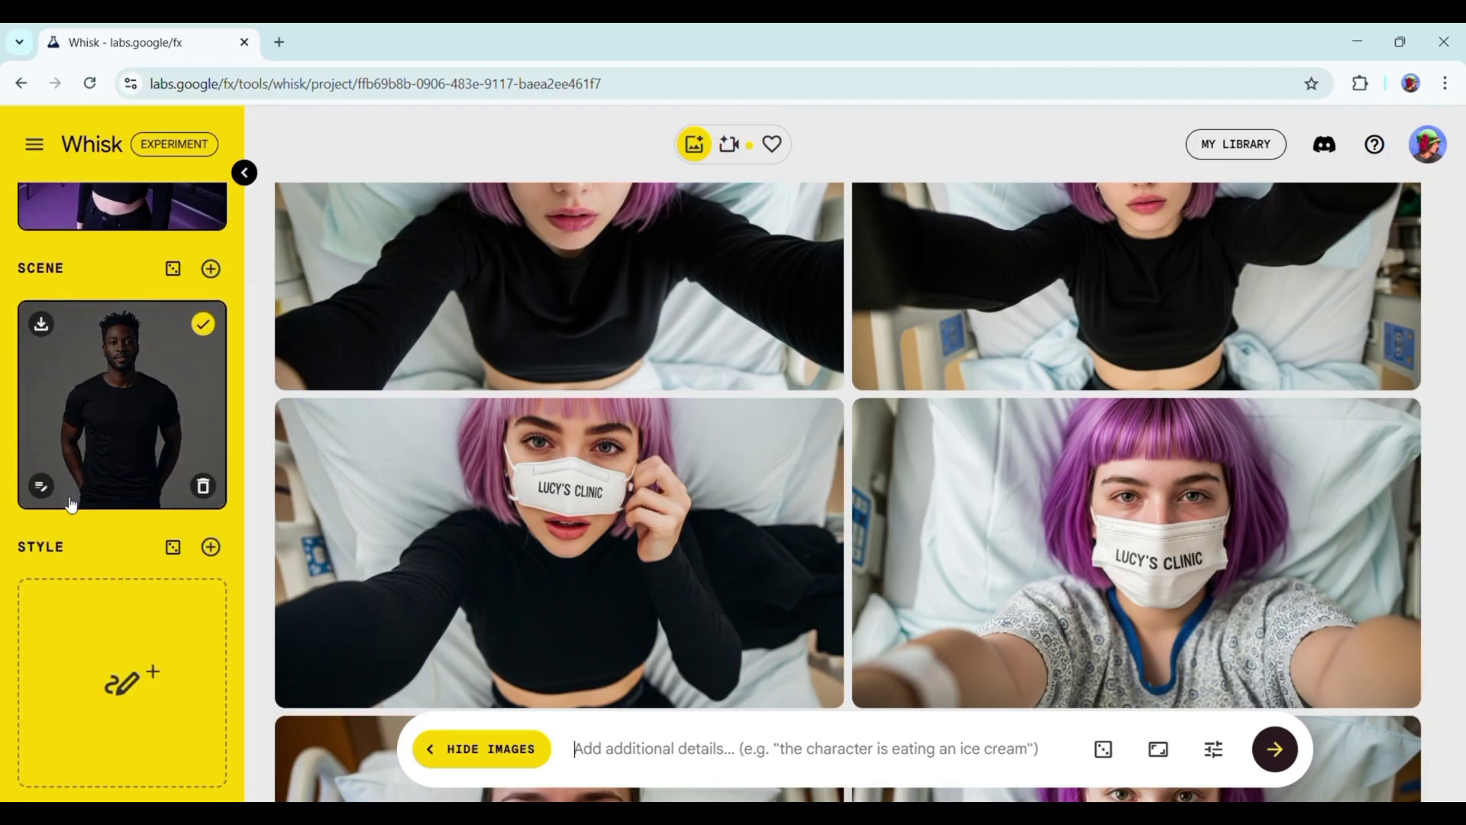
pyautogui.scroll(3, 64, 496)
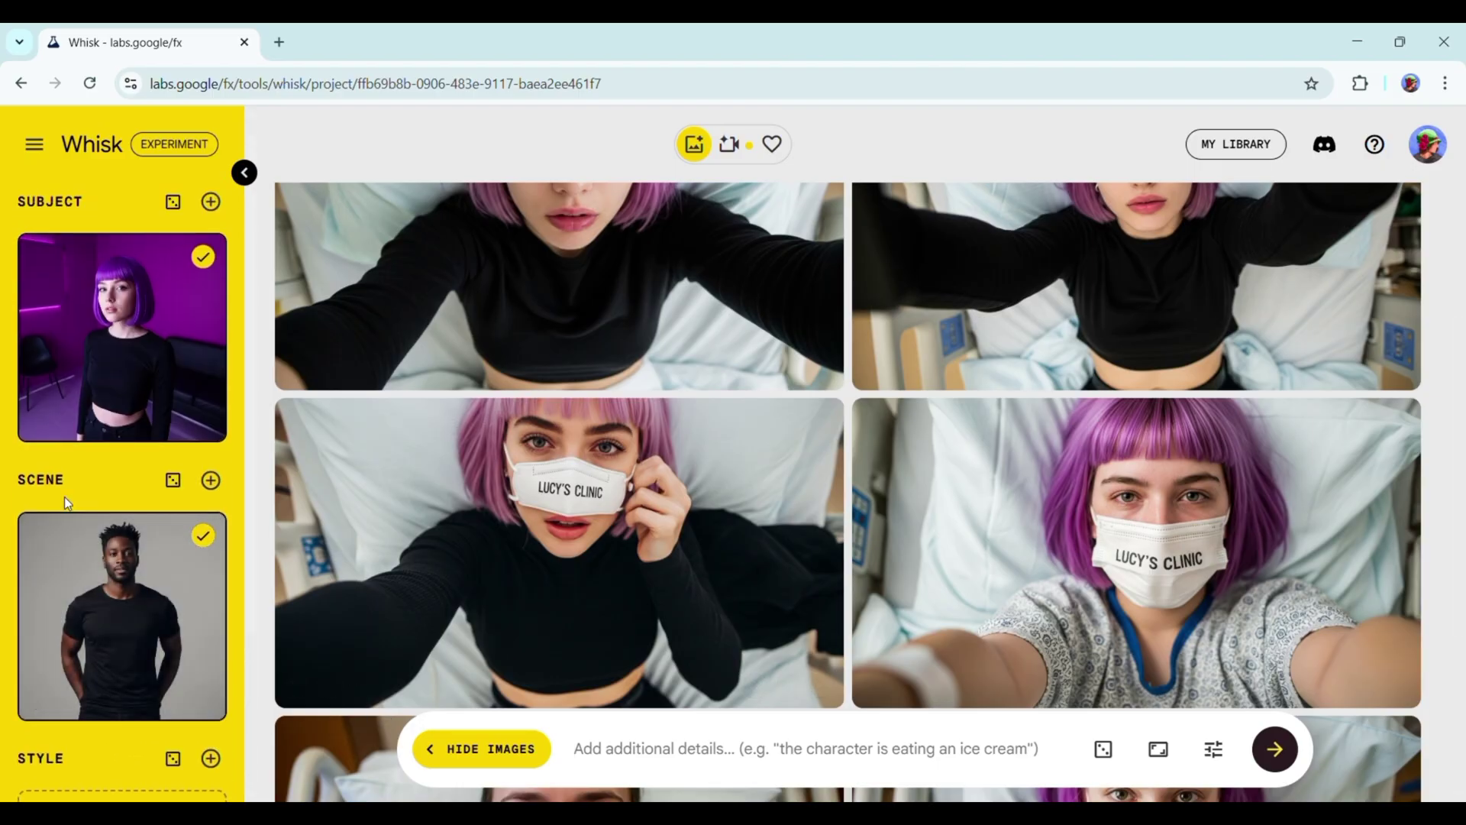
# Generate images with the prompt "Both taking a drink on the same table in a cafe shop called Lucy's cafe".
pyautogui.click(679, 748)
pyautogui.write('B')
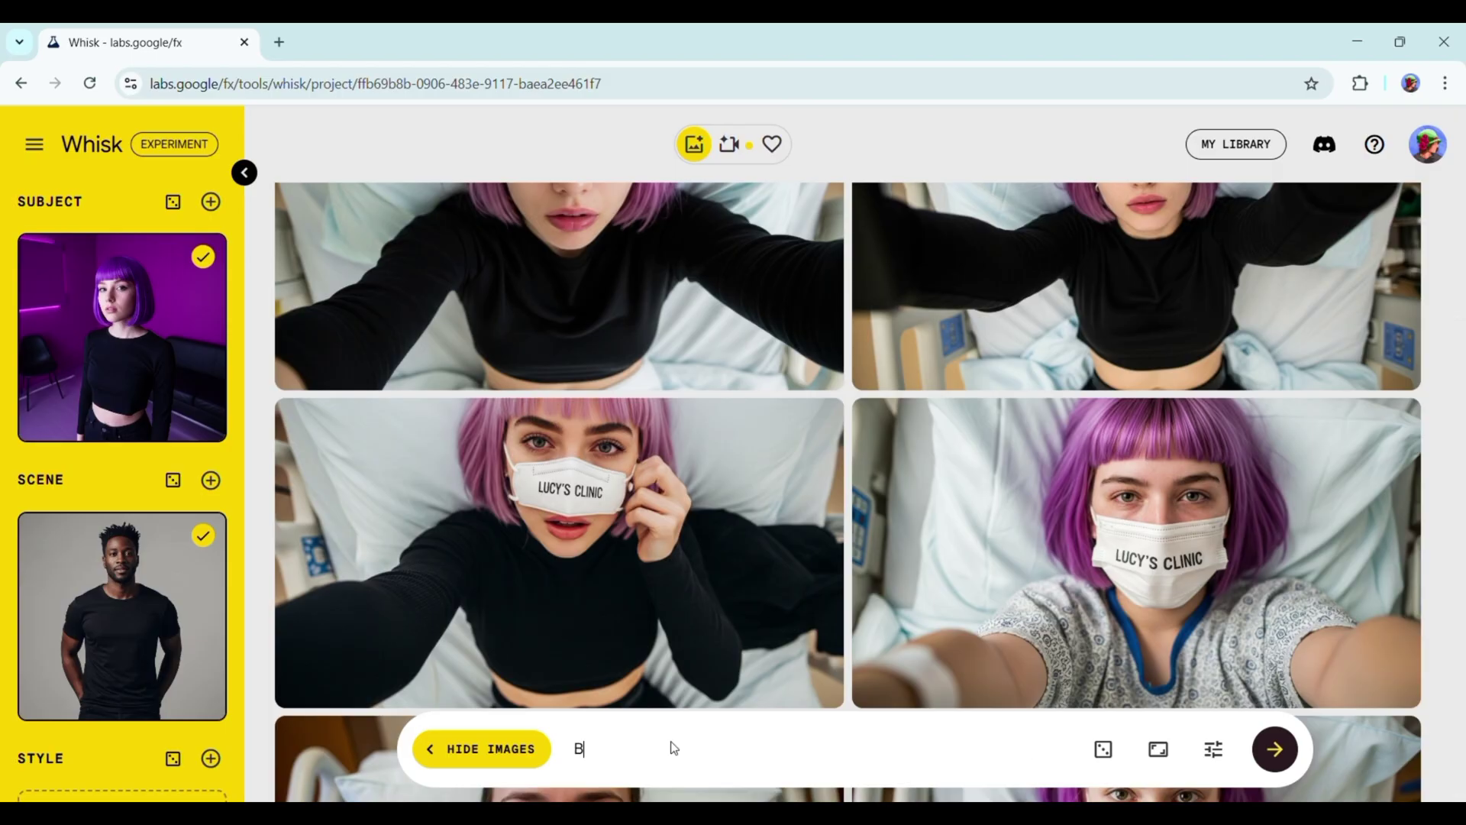
pyautogui.write('oth')
pyautogui.write(' in a')
pyautogui.write(' c')
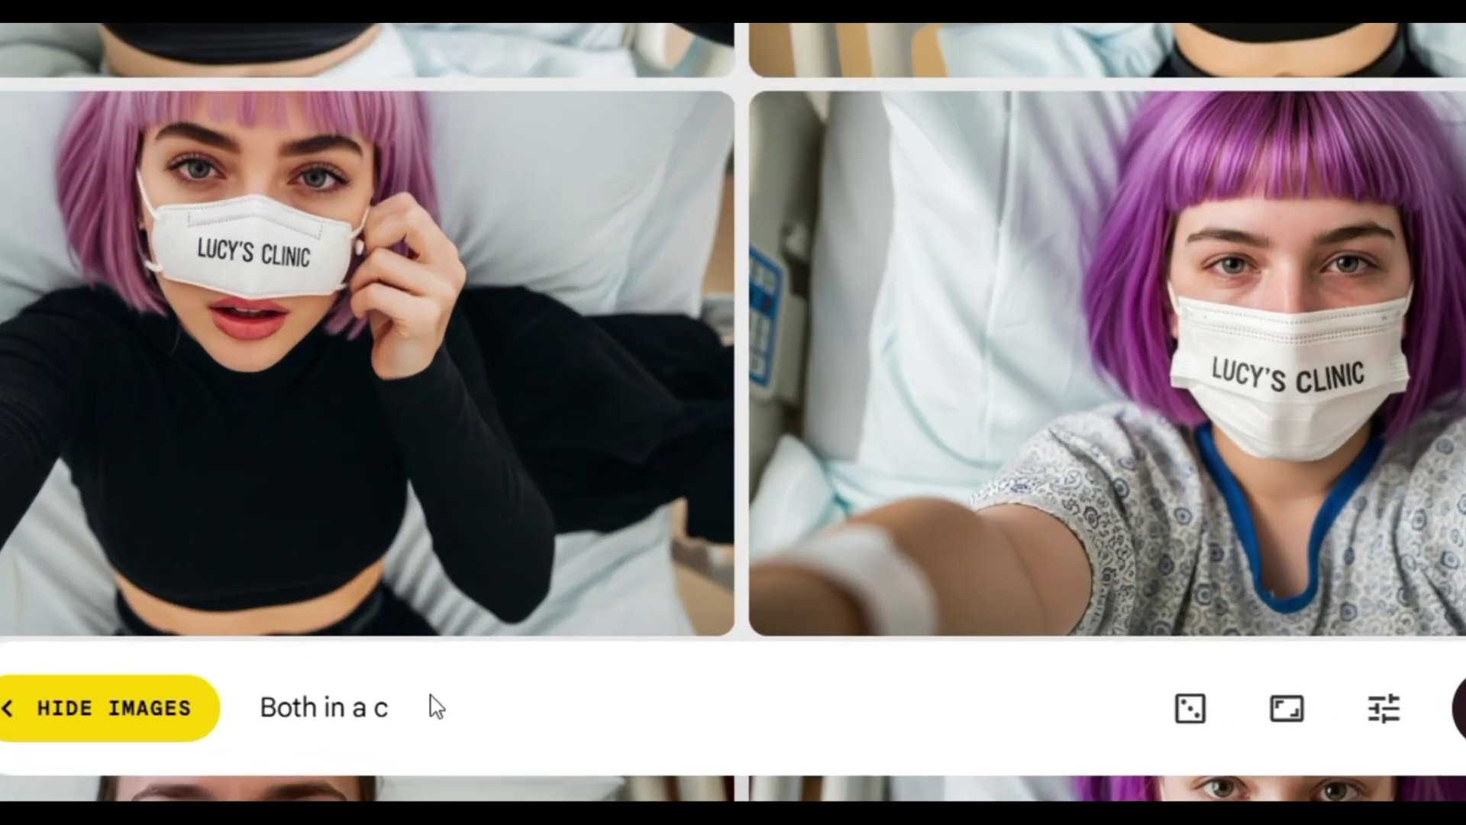
pyautogui.press('BackSpace')
pyautogui.press('BackSpace')
pyautogui.press('BackSpace')
pyautogui.press('BackSpace')
pyautogui.press('BackSpace')
pyautogui.press('BackSpace')
pyautogui.press('BackSpace')
pyautogui.write('taking a drink in a cafe')
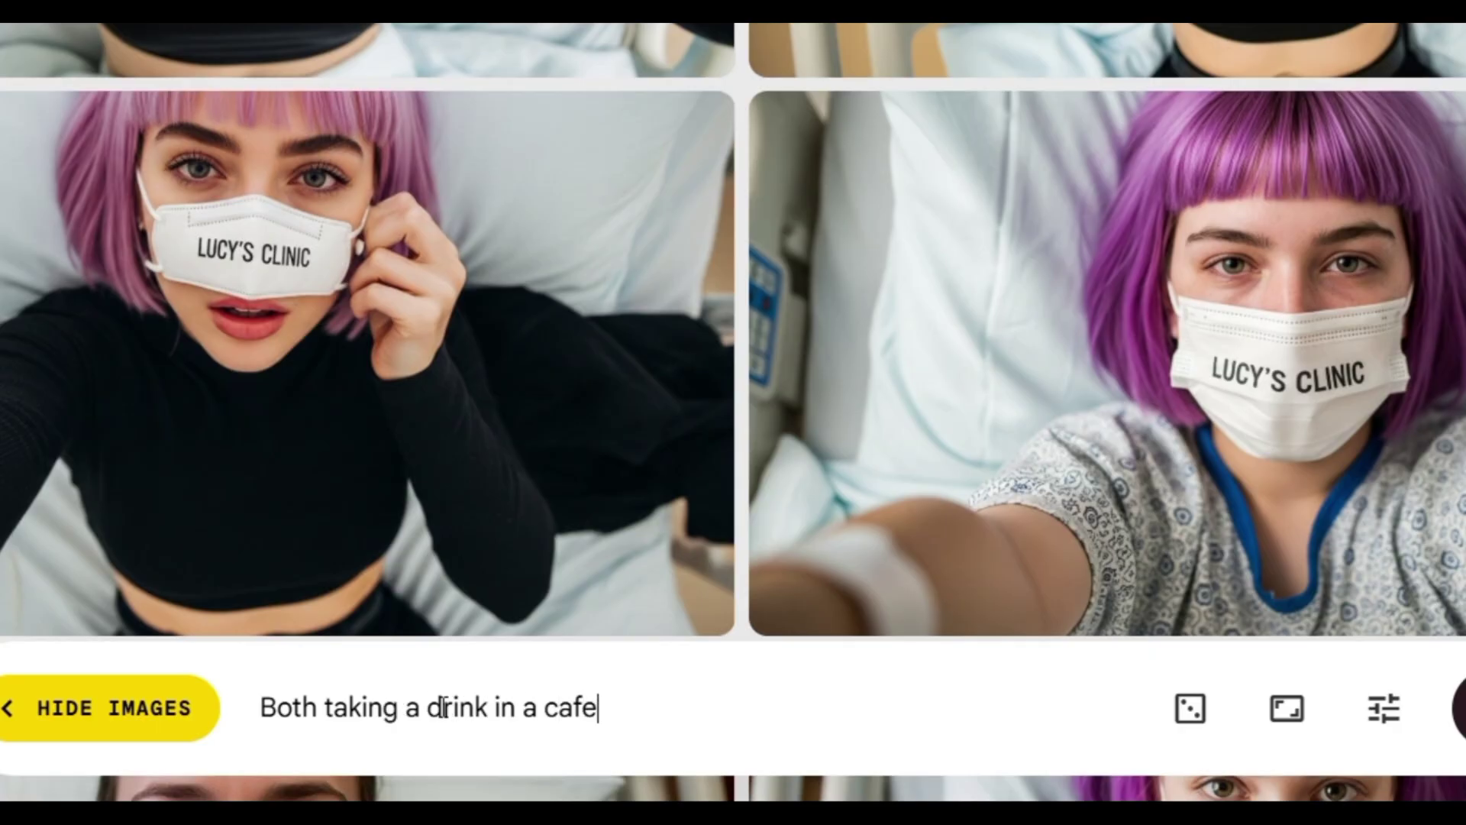
pyautogui.write(' shop called lucy')
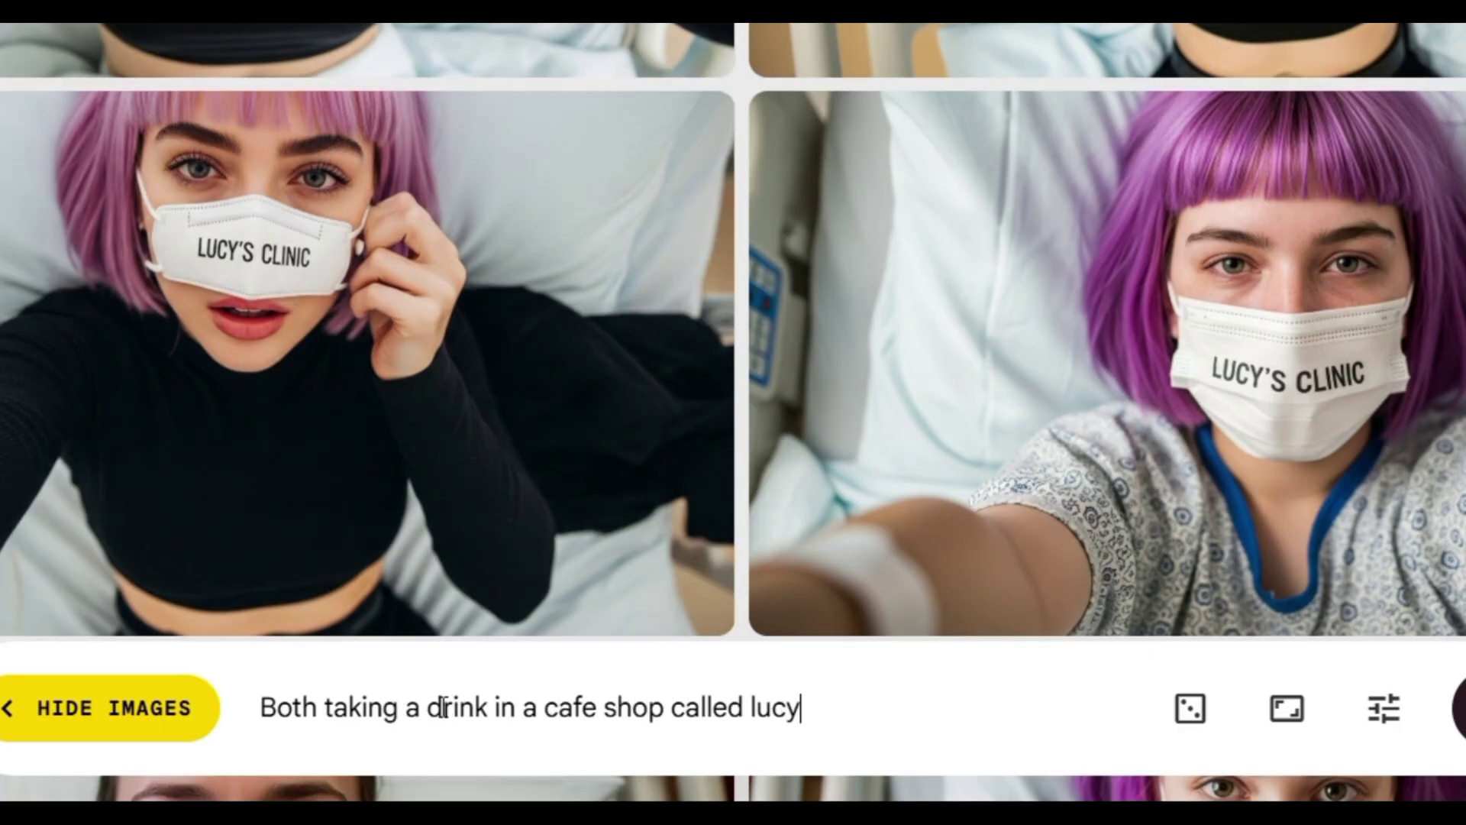
pyautogui.write(' caf')
pyautogui.press('BackSpace')
pyautogui.press('BackSpace')
pyautogui.press('BackSpace')
pyautogui.press('BackSpace')
pyautogui.press('BackSpace')
pyautogui.press('BackSpace')
pyautogui.press('BackSpace')
pyautogui.press('BackSpace')
pyautogui.write("Lucy's cafe")
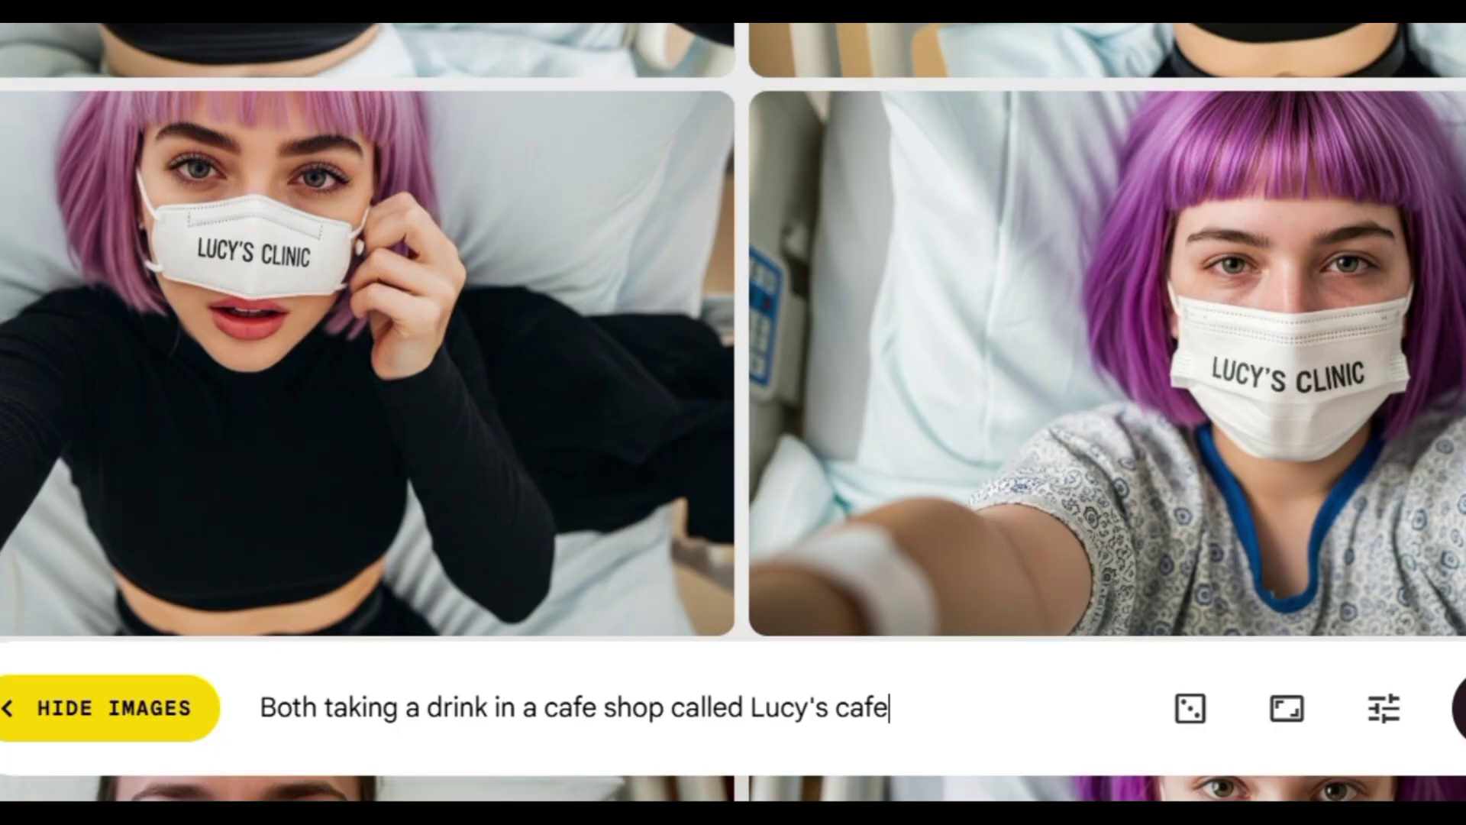
pyautogui.write('on the same table')
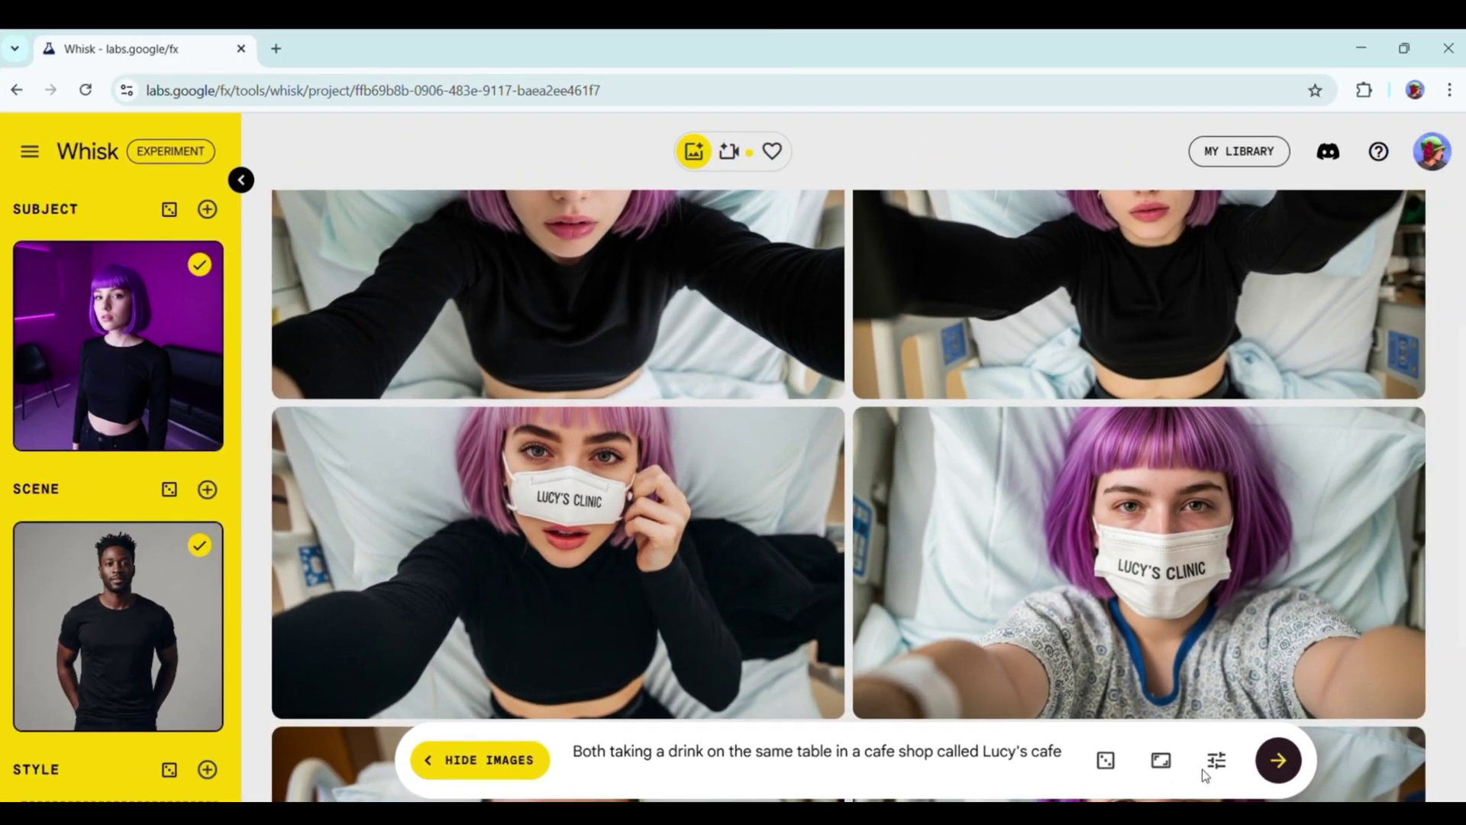
pyautogui.click(1288, 730)
pyautogui.click(1287, 773)
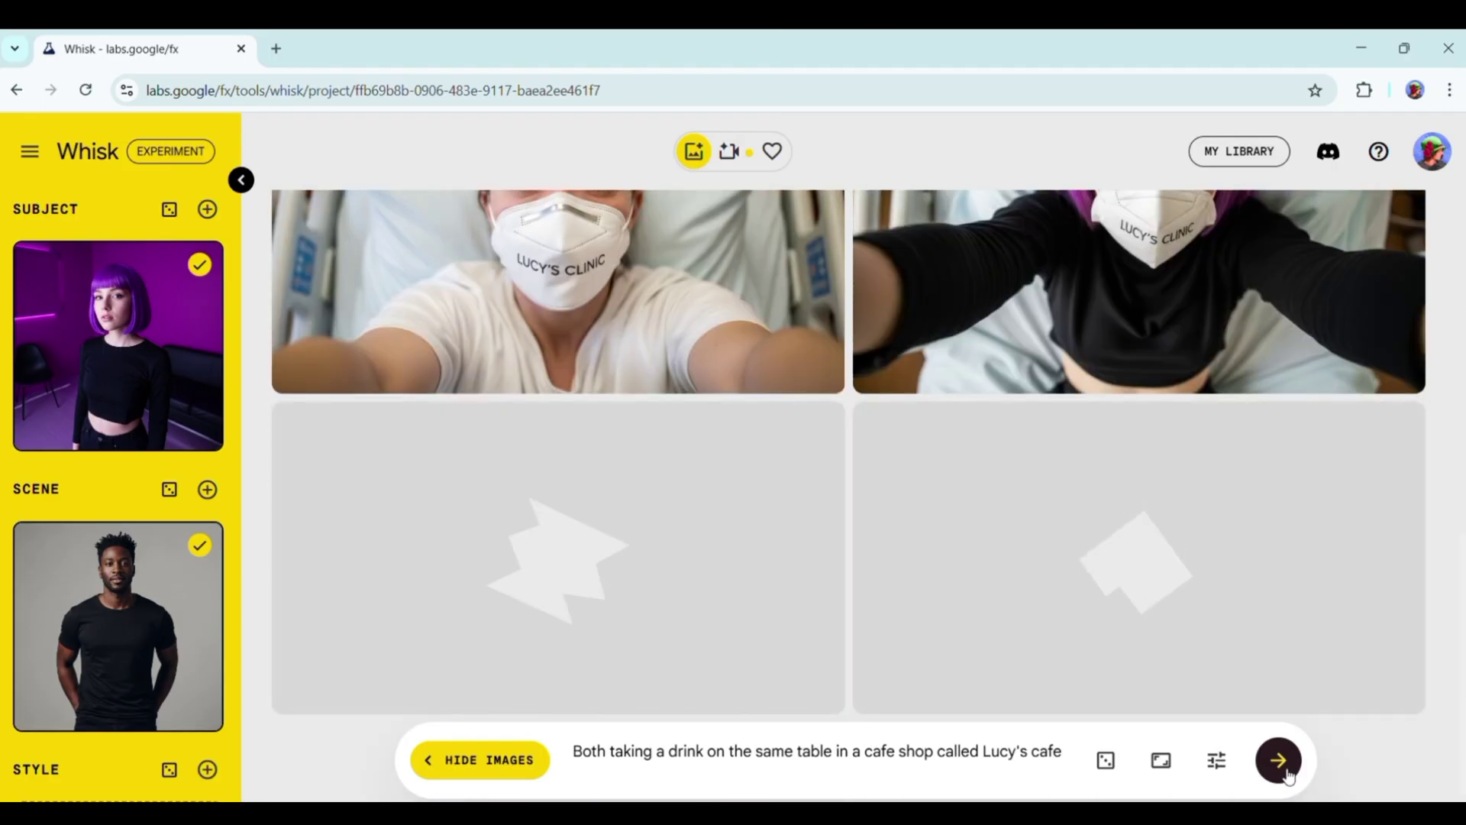
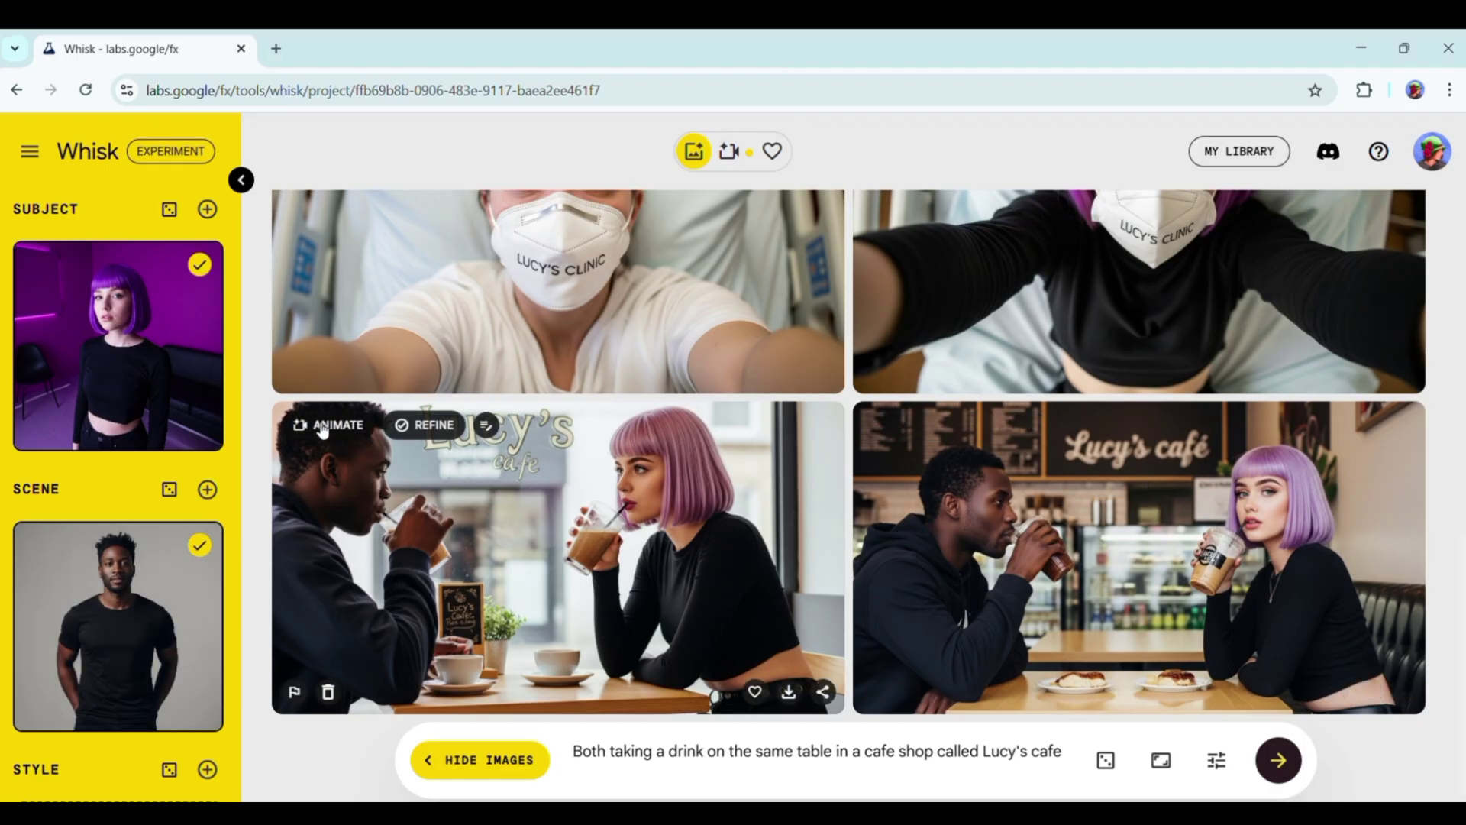
# Animate the first image of the pair at Lucy's cafe with "laughing and smiling at each other." and play the resulting video.
pyautogui.click(322, 428)
pyautogui.click(523, 770)
pyautogui.write('laughing and smiling a')
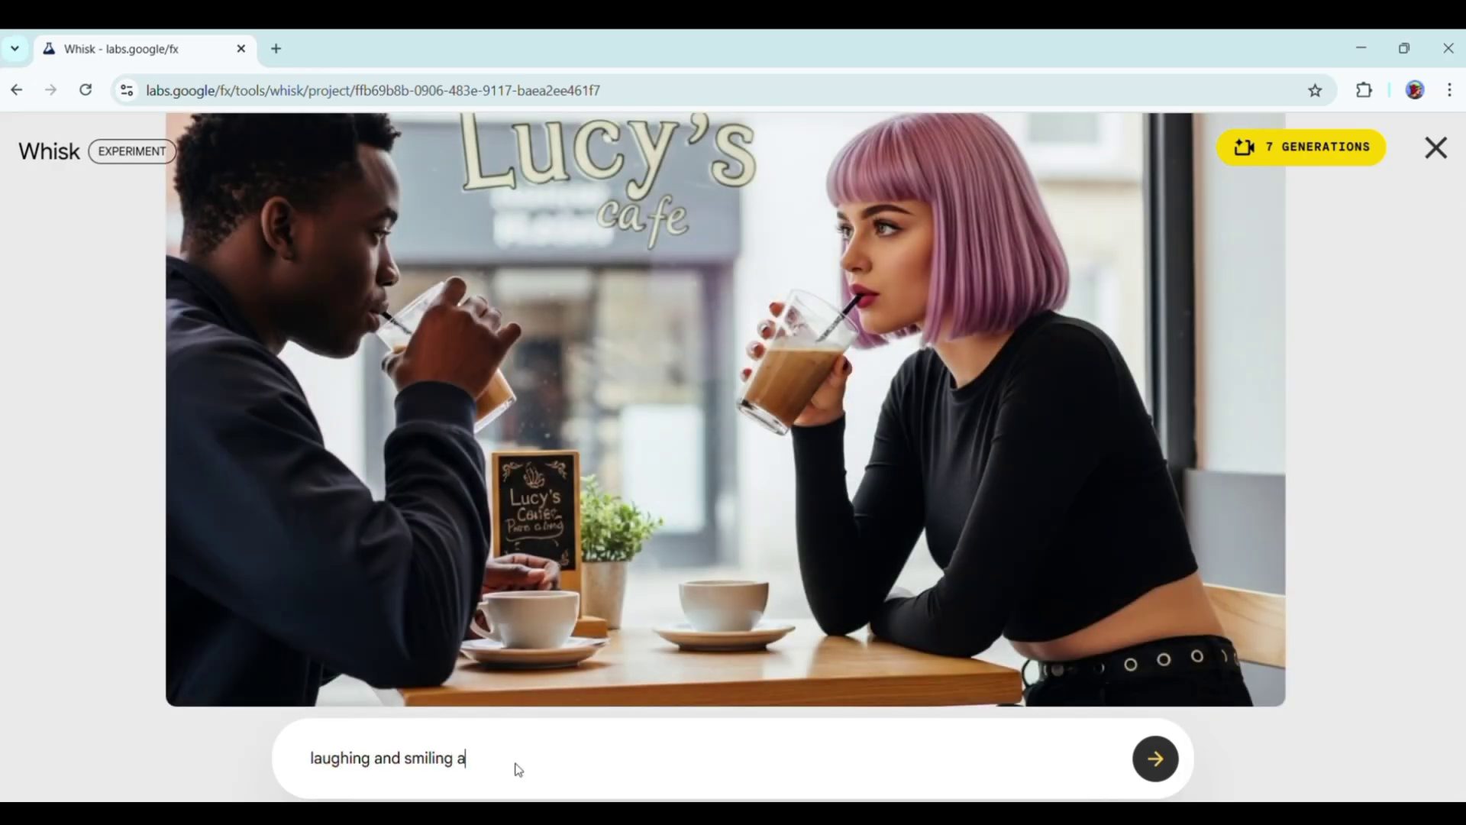
pyautogui.write('her.')
pyautogui.press('Return')
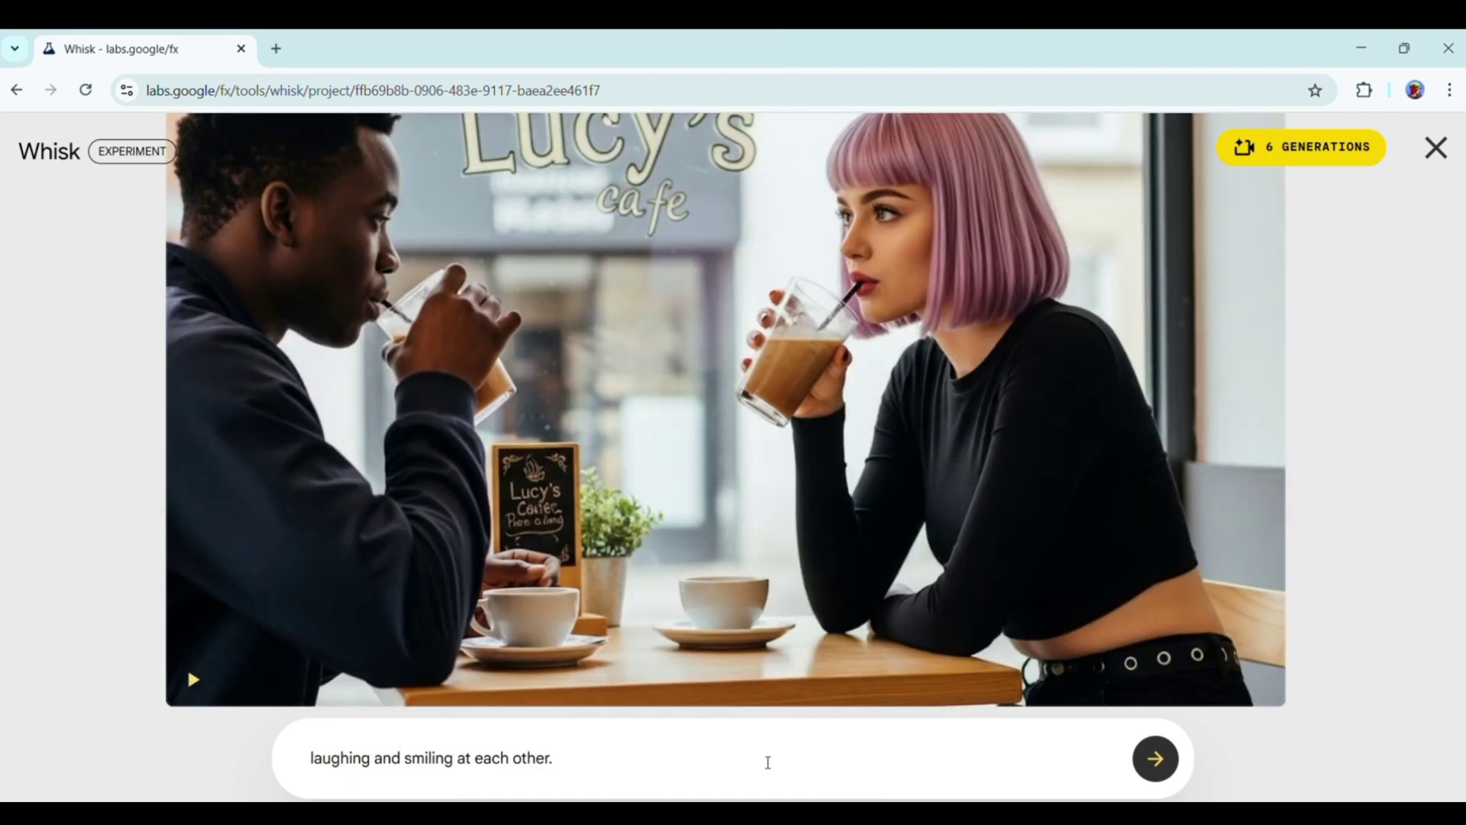
pyautogui.scroll(-8, 532, 463)
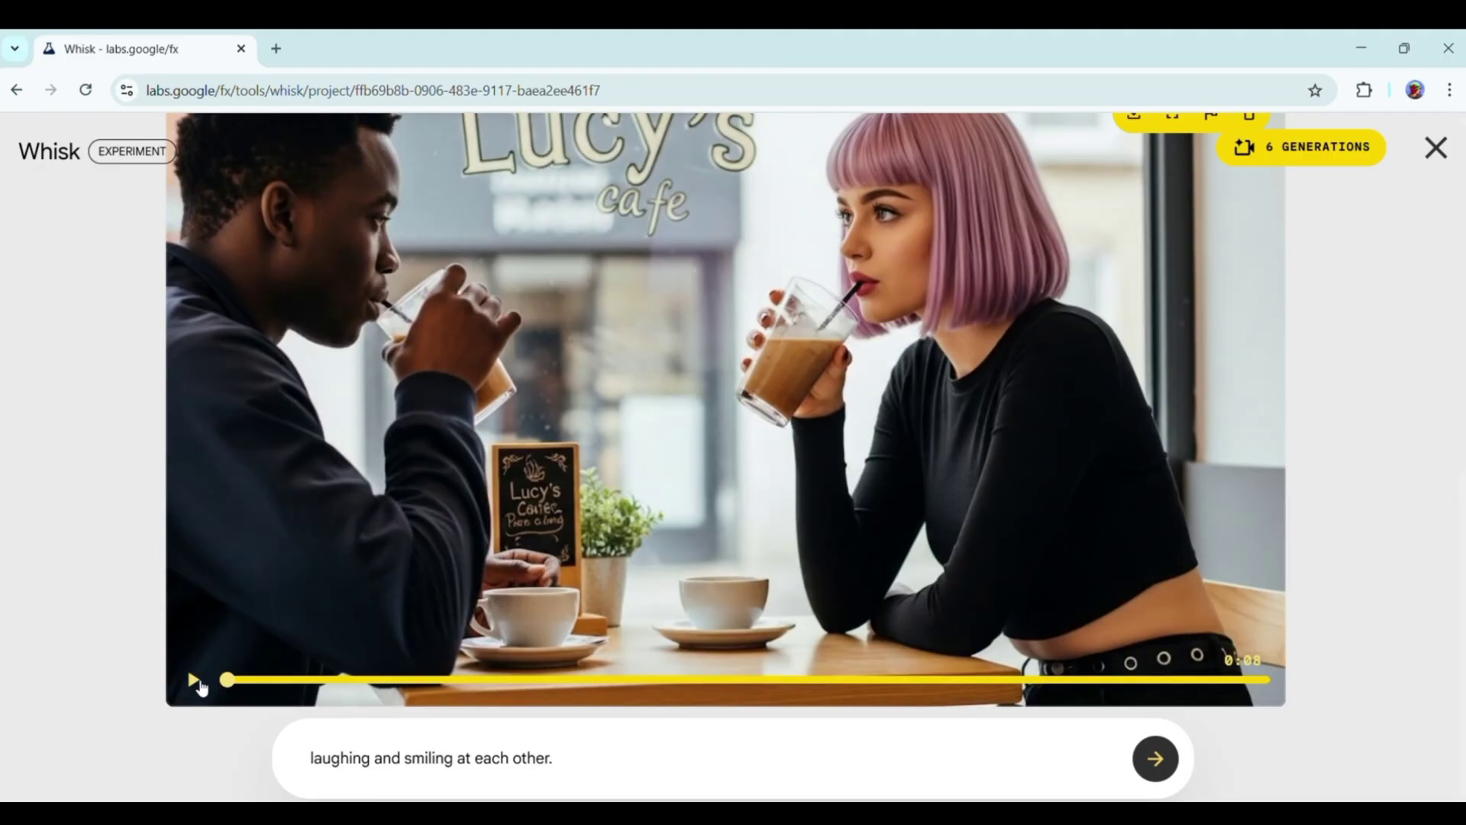
pyautogui.click(197, 683)
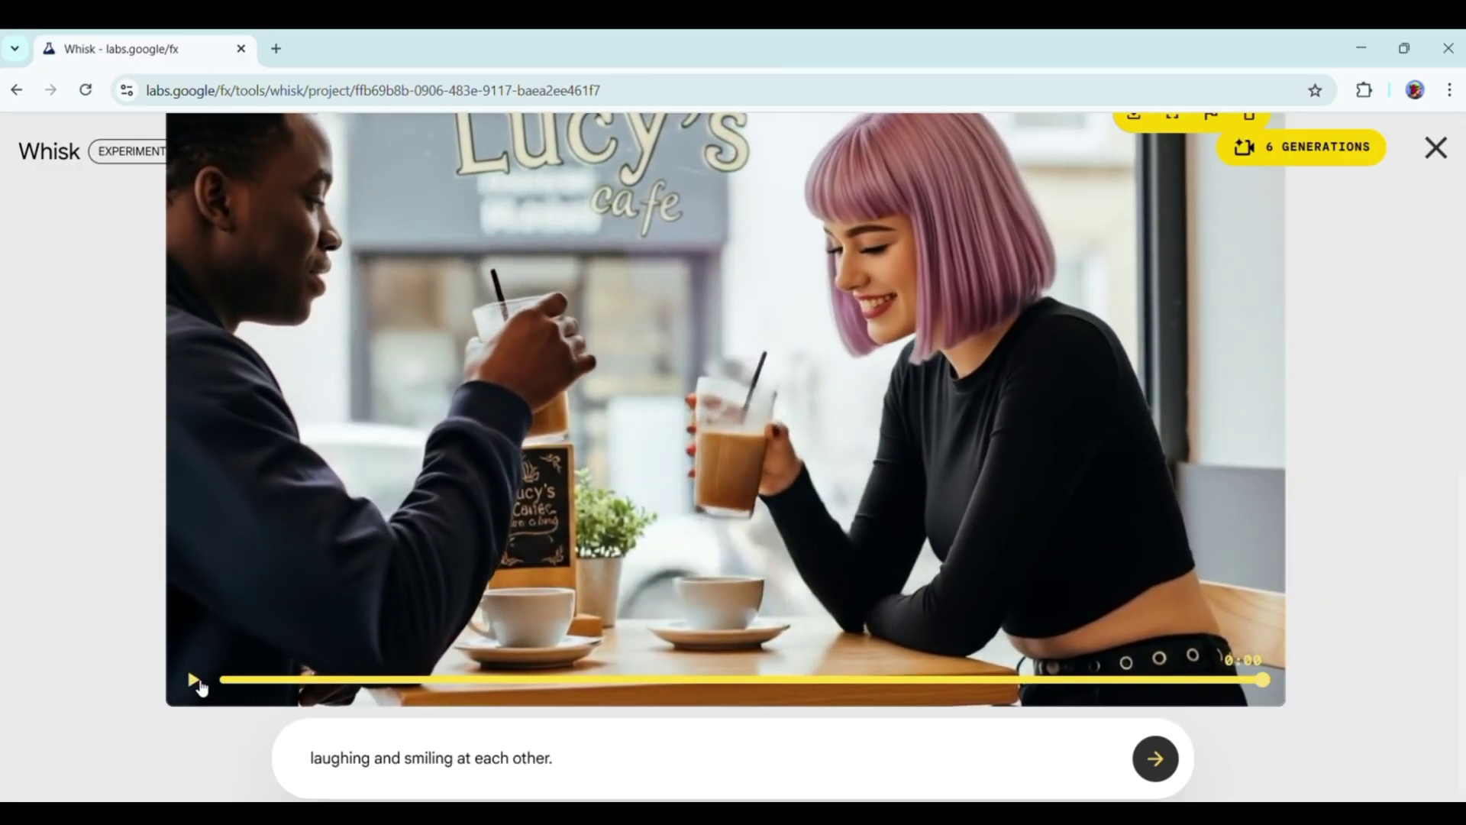
# Replay the Lucy's cafe video, compare it with the original image, and close the animation view.
pyautogui.click(195, 681)
pyautogui.scroll(5, 762, 456)
pyautogui.scroll(-5, 762, 456)
pyautogui.scroll(5, 761, 455)
pyautogui.scroll(-4, 758, 455)
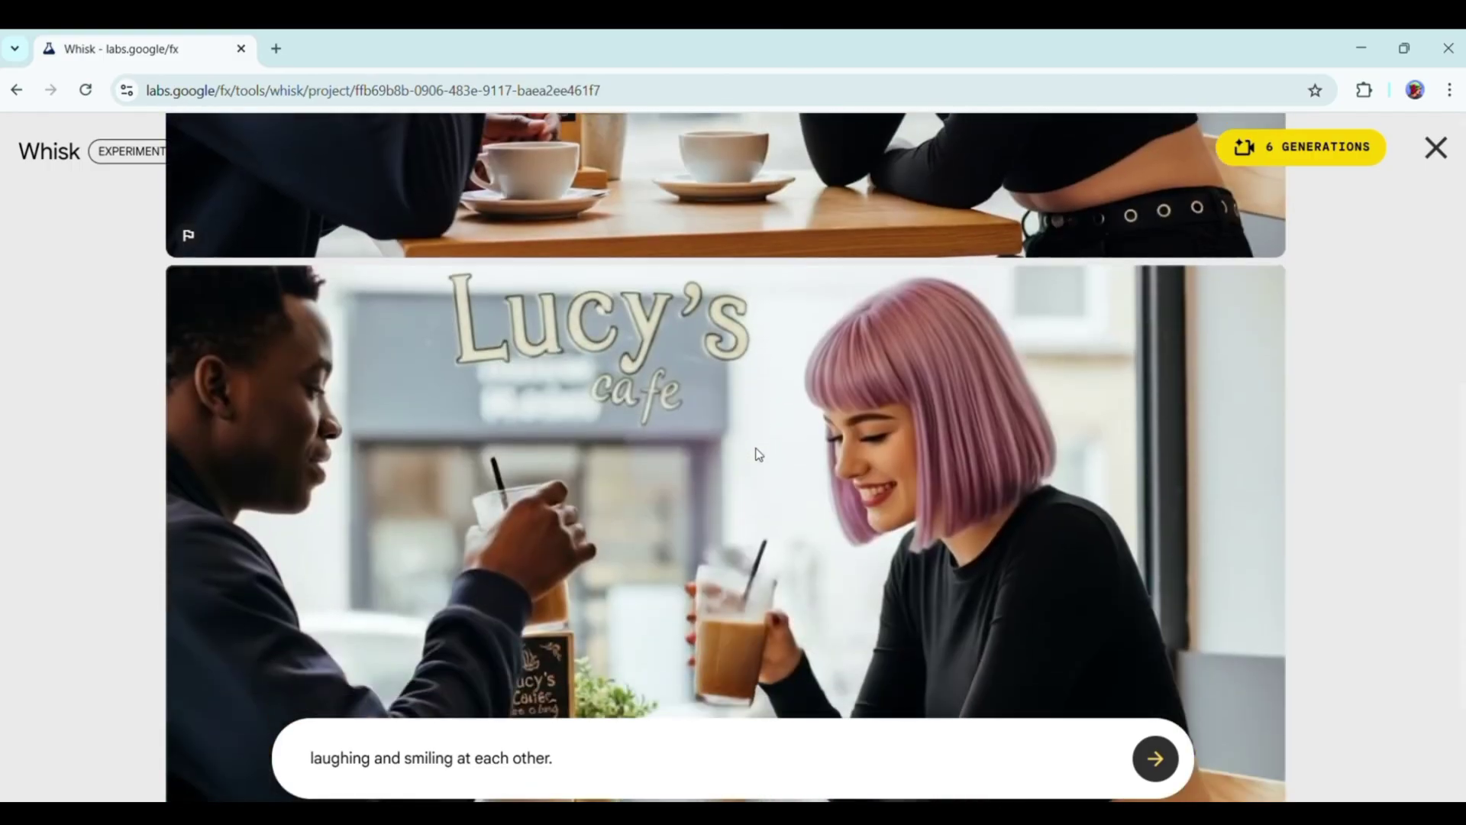
pyautogui.scroll(-1, 759, 454)
pyautogui.click(1435, 148)
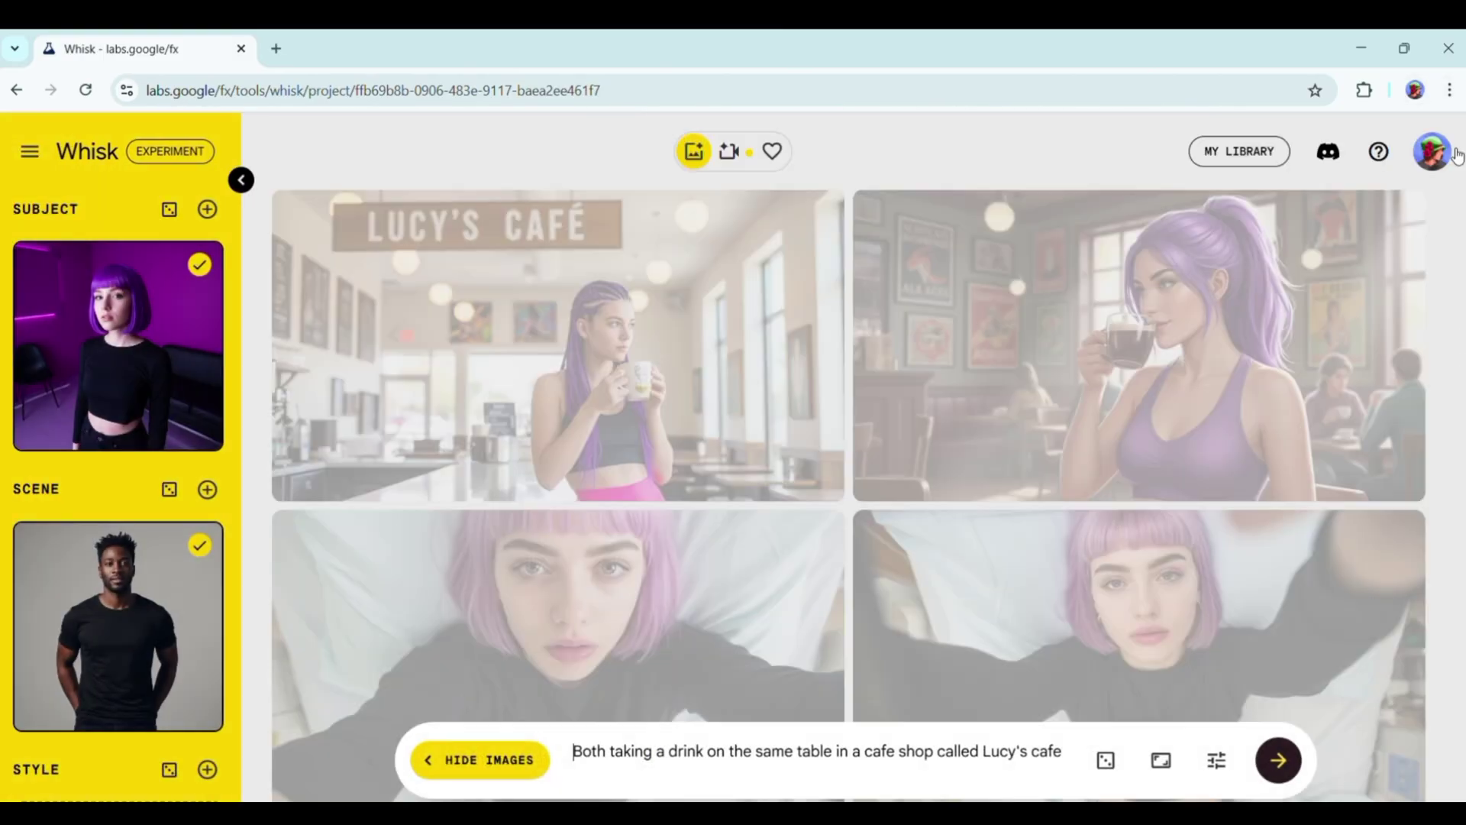
# Generate images with the prompt "POV Both take a selfie as a couple on their wedding dress.".
pyautogui.scroll(-5, 796, 611)
pyautogui.scroll(-1, 795, 611)
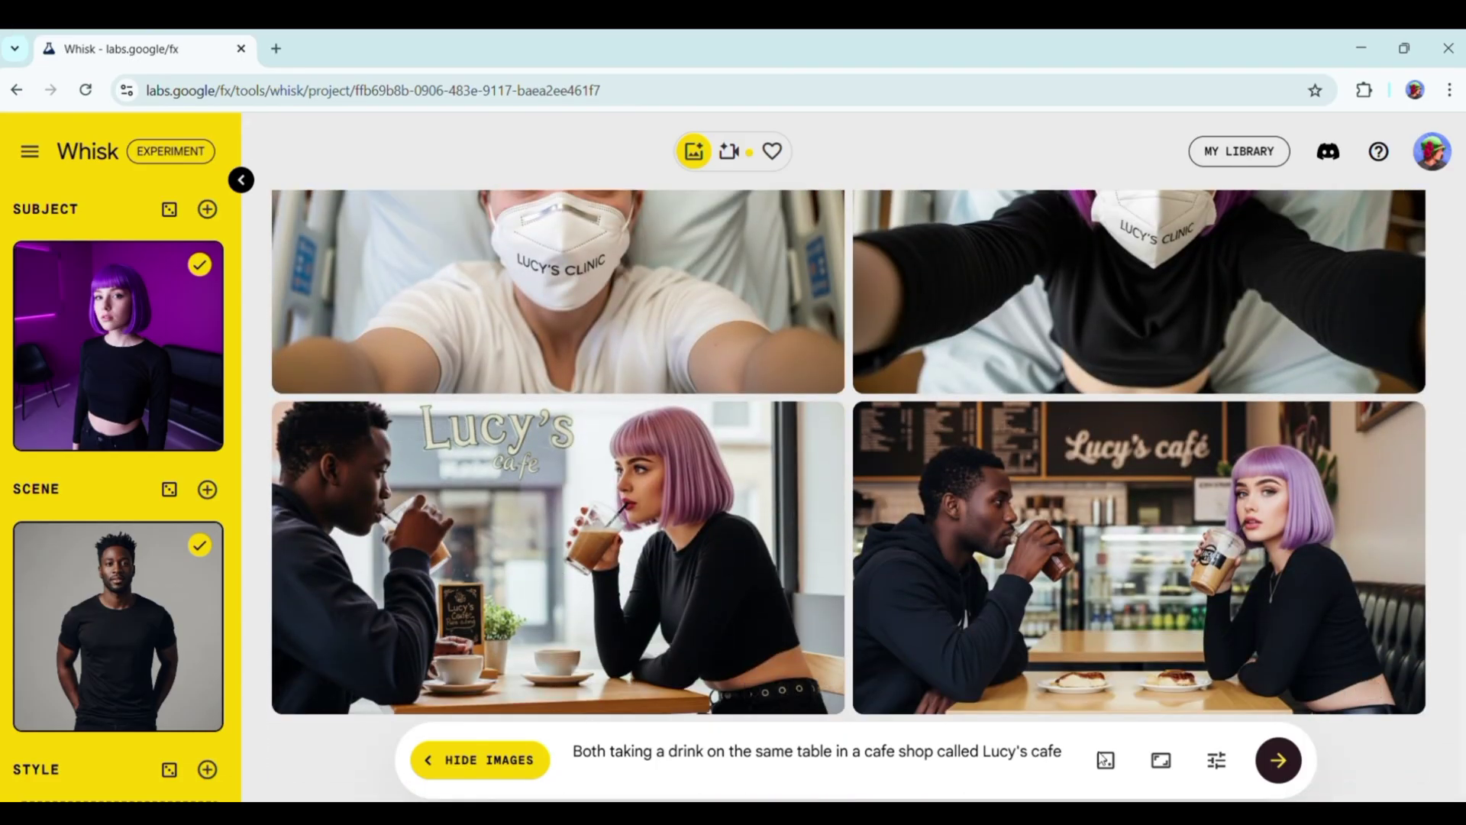
pyautogui.click(610, 752)
pyautogui.hotkey('shift', 'End')
pyautogui.press('BackSpace')
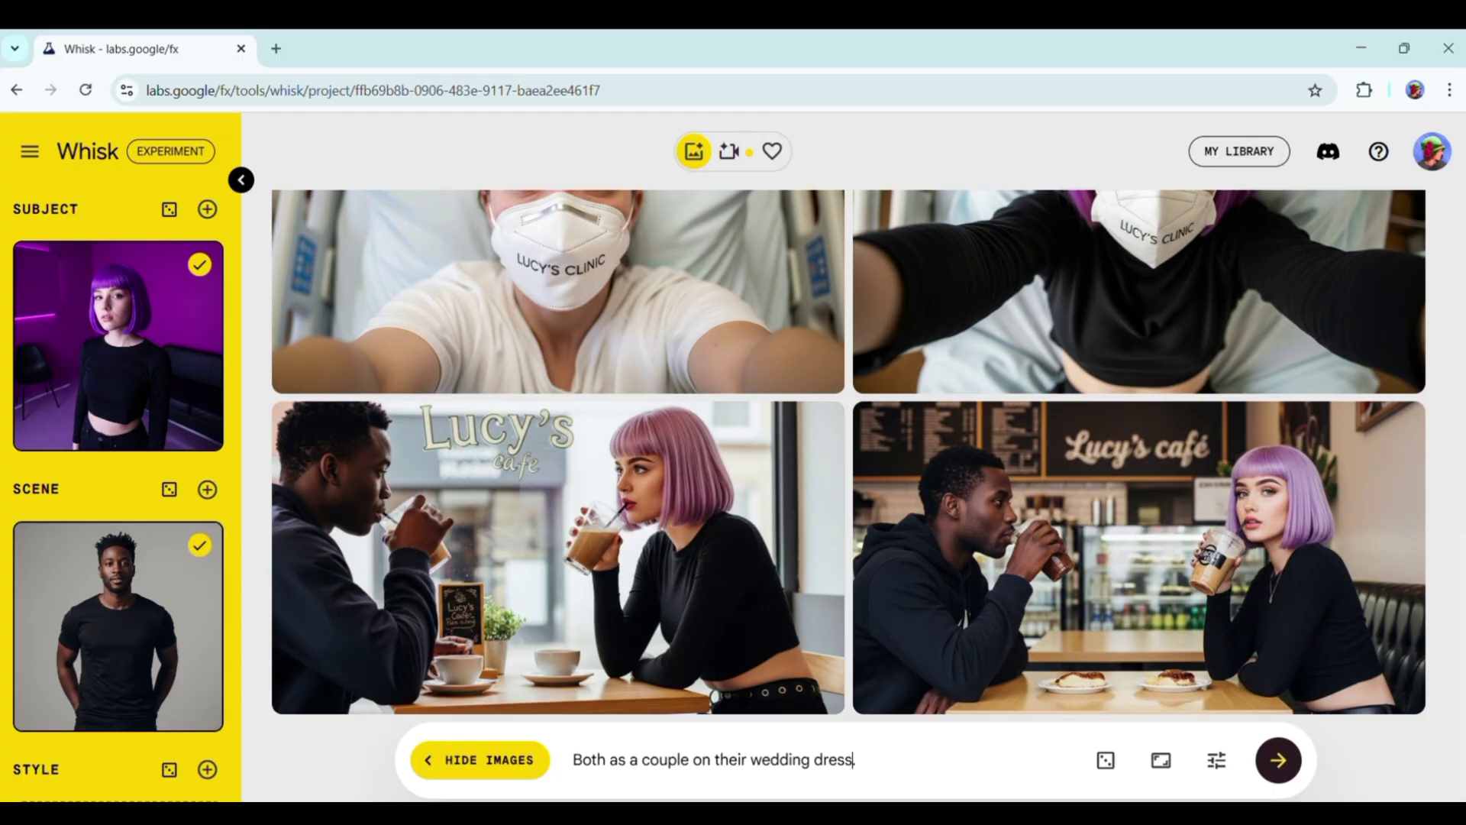
pyautogui.write('POV')
pyautogui.hotkey('ctrl', 'Right')
pyautogui.write('take a se')
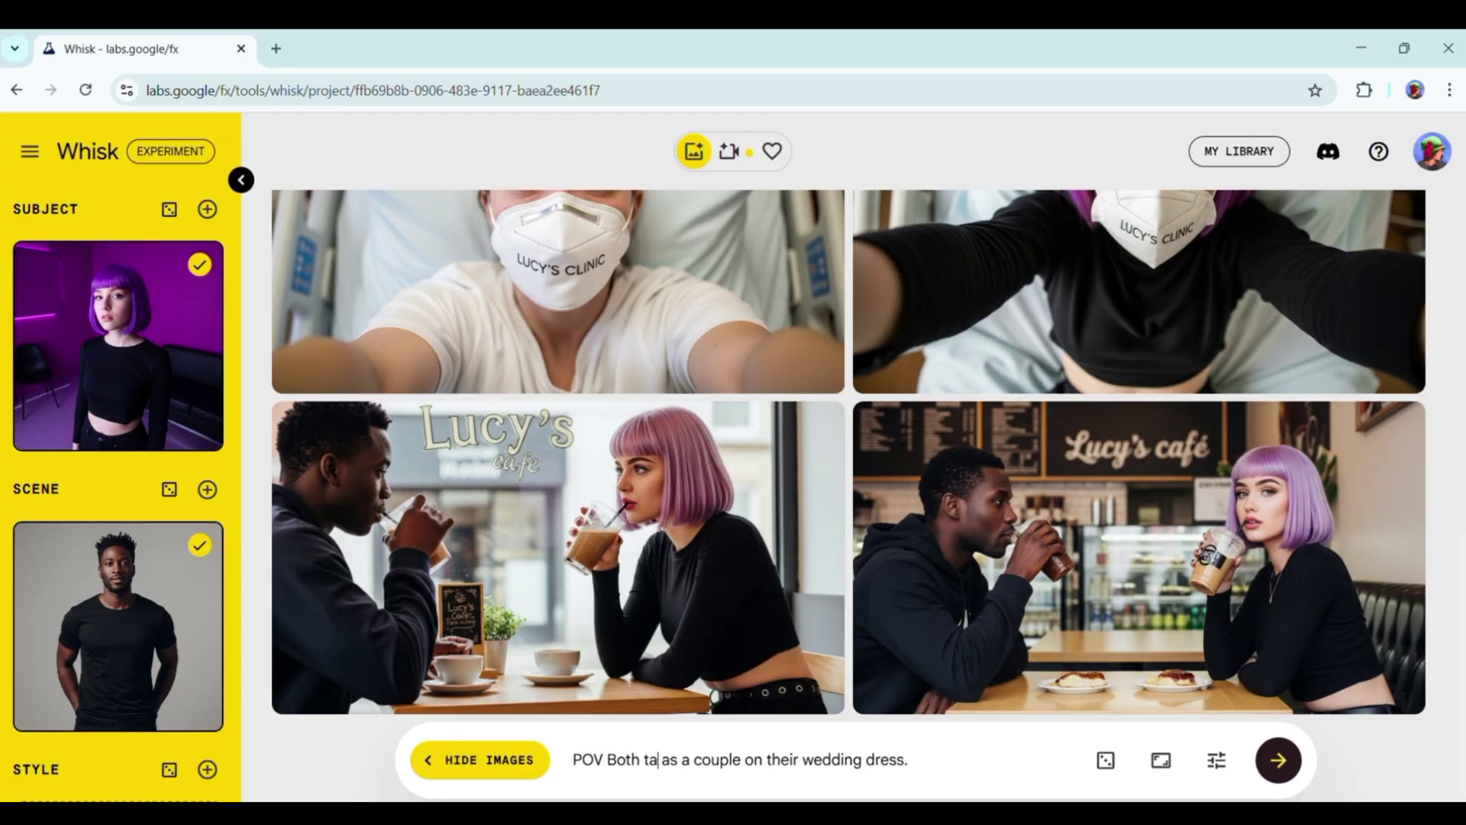
pyautogui.write('lfie')
pyautogui.click(1002, 770)
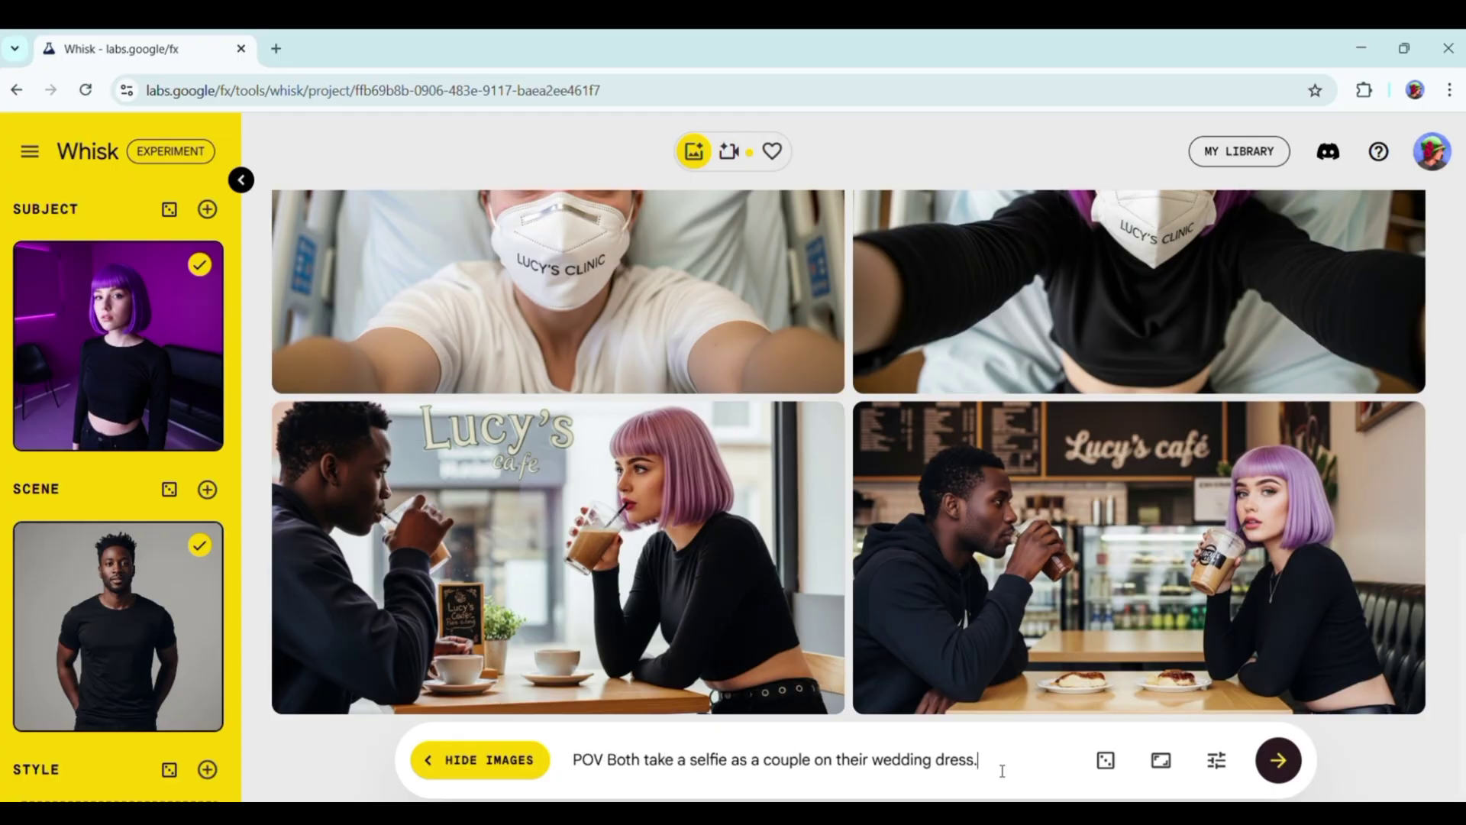
pyautogui.click(1289, 761)
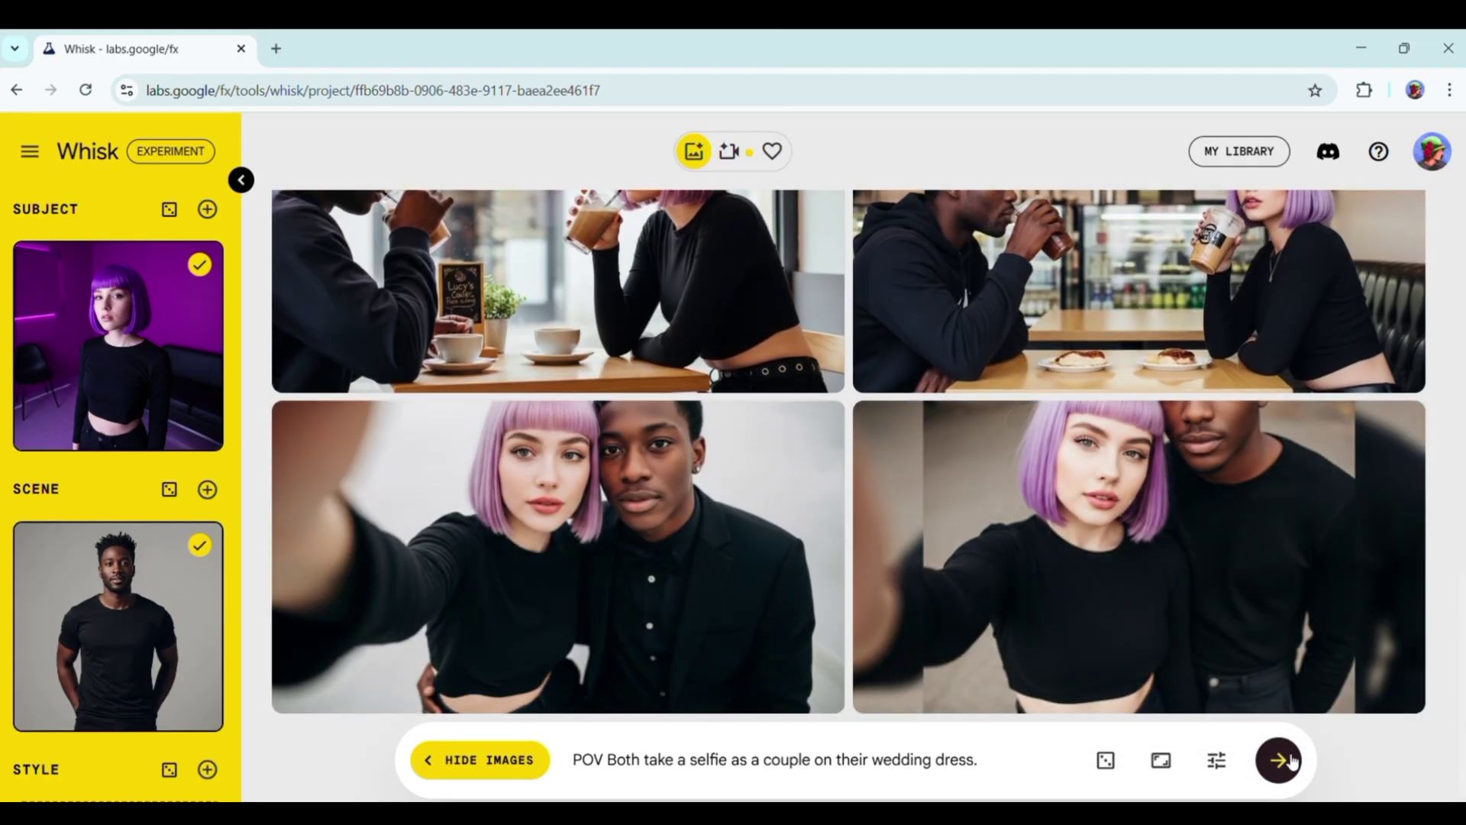
# Change the end of the selfie prompt from "dress." to "gown while the guy on a suite".
pyautogui.moveTo(676, 556)
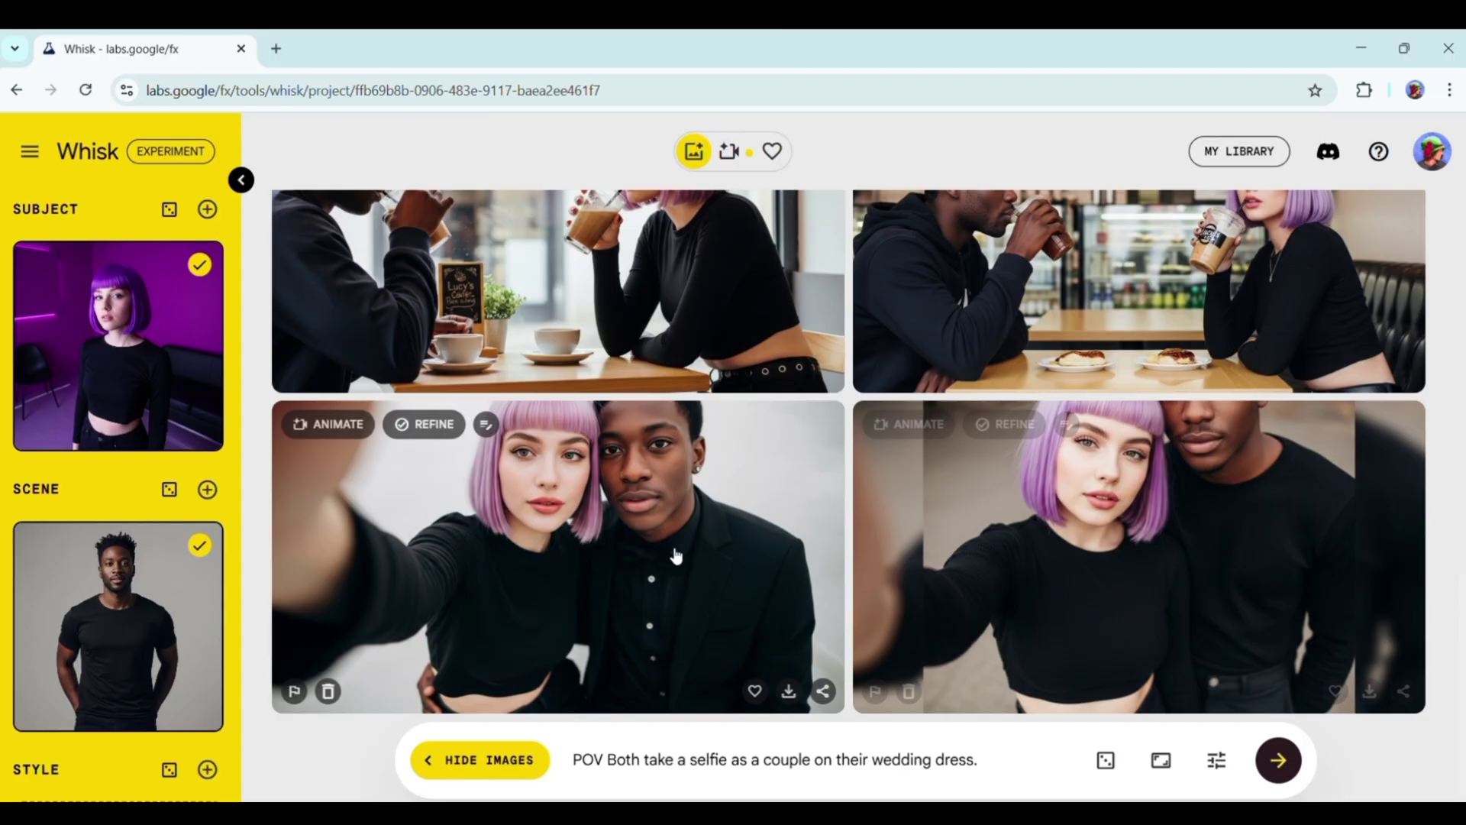
pyautogui.click(996, 768)
pyautogui.press('BackSpace')
pyautogui.press('BackSpace')
pyautogui.press('BackSpace')
pyautogui.press('BackSpace')
pyautogui.press('BackSpace')
pyautogui.press('BackSpace')
pyautogui.press('BackSpace')
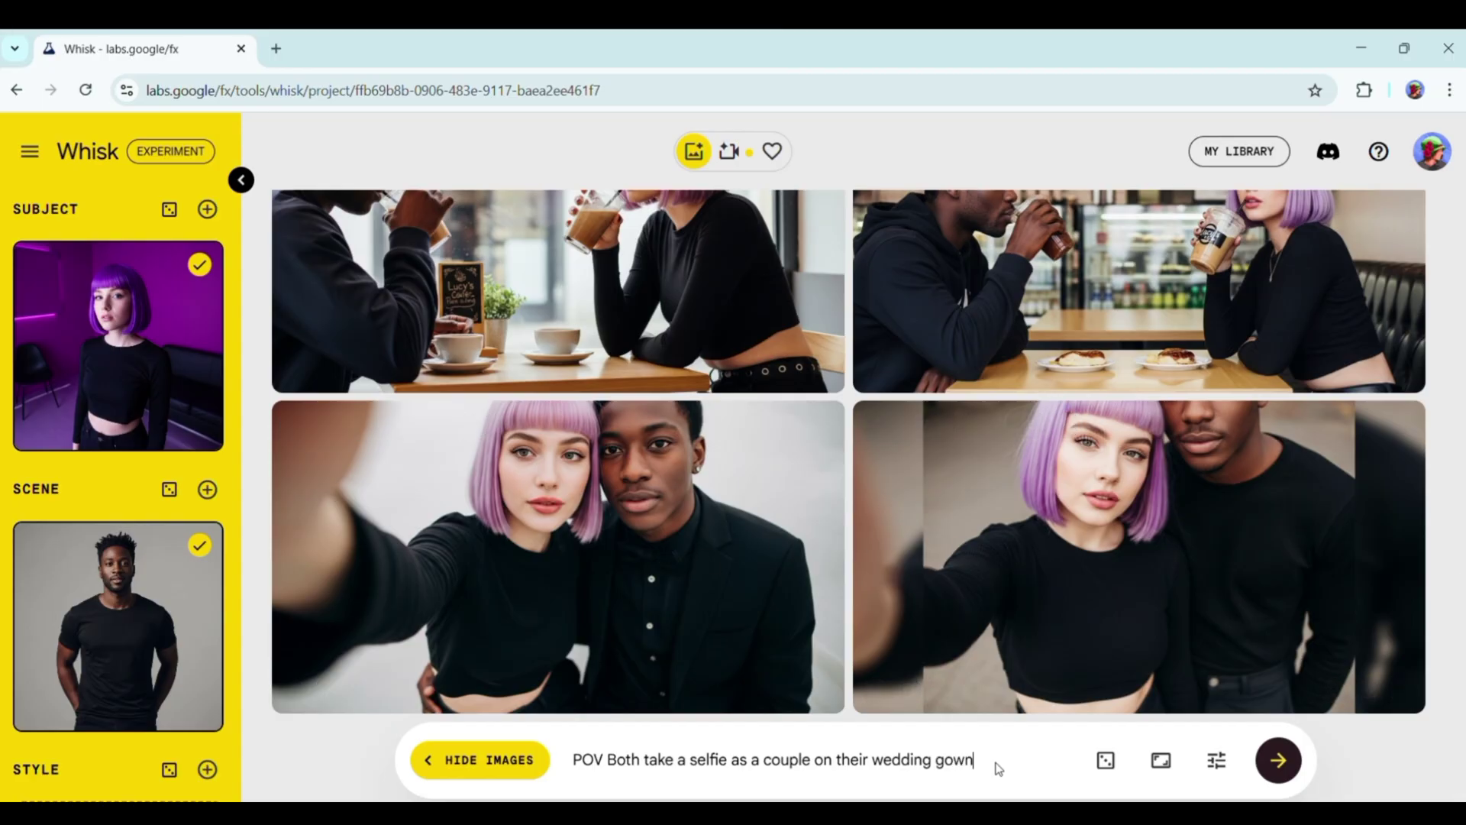
pyautogui.write('gown while the guy on a suite')
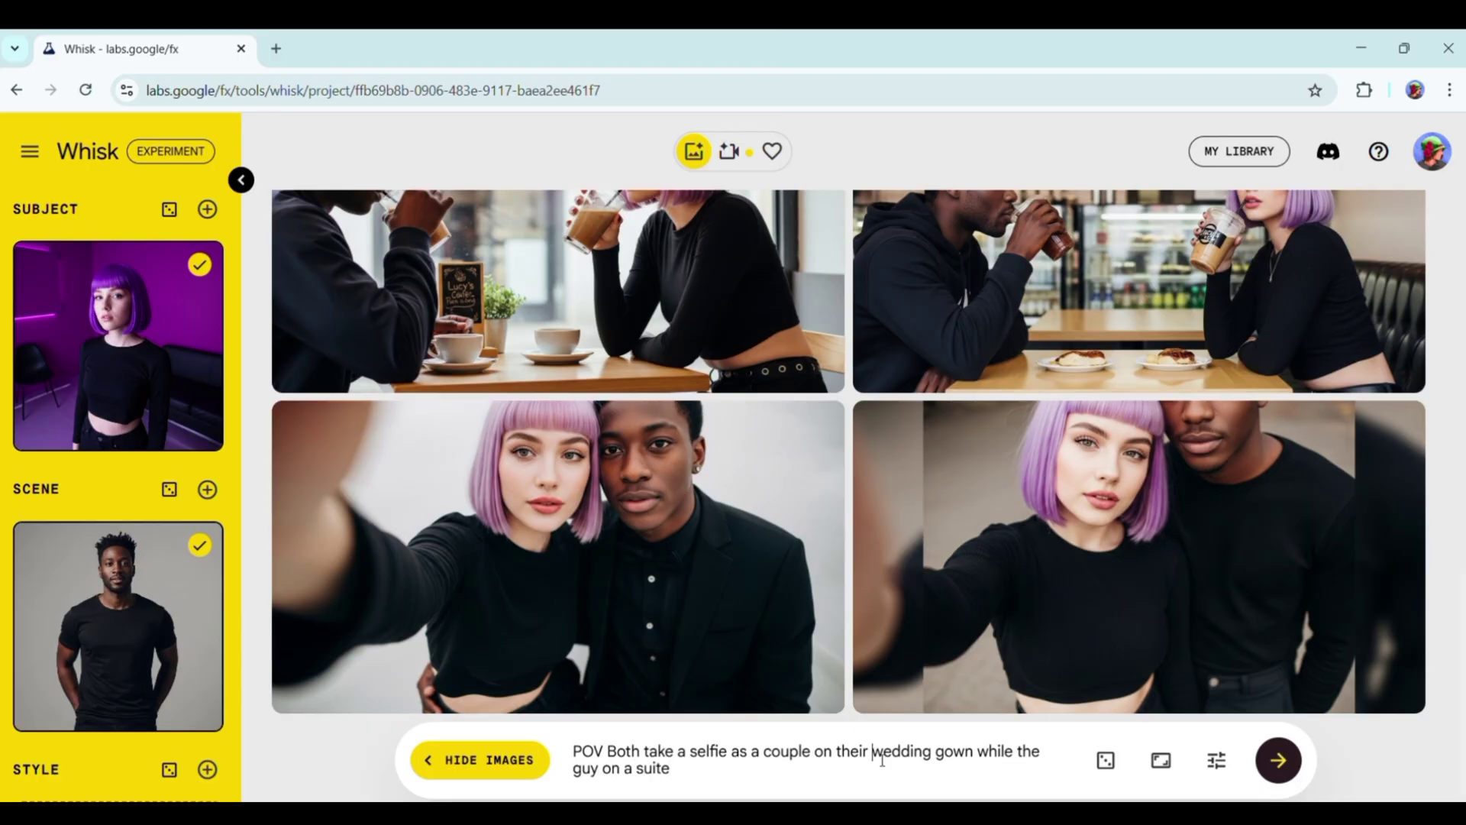
# Reword the prompt's middle to "couple, girl on her wedding gown" and generate images of the wedding selfie.
pyautogui.press('BackSpace')
pyautogui.press('BackSpace')
pyautogui.press('BackSpace')
pyautogui.press('BackSpace')
pyautogui.press('BackSpace')
pyautogui.press('BackSpace')
pyautogui.press('BackSpace')
pyautogui.press('BackSpace')
pyautogui.press('BackSpace')
pyautogui.press('BackSpace')
pyautogui.write(', girl o')
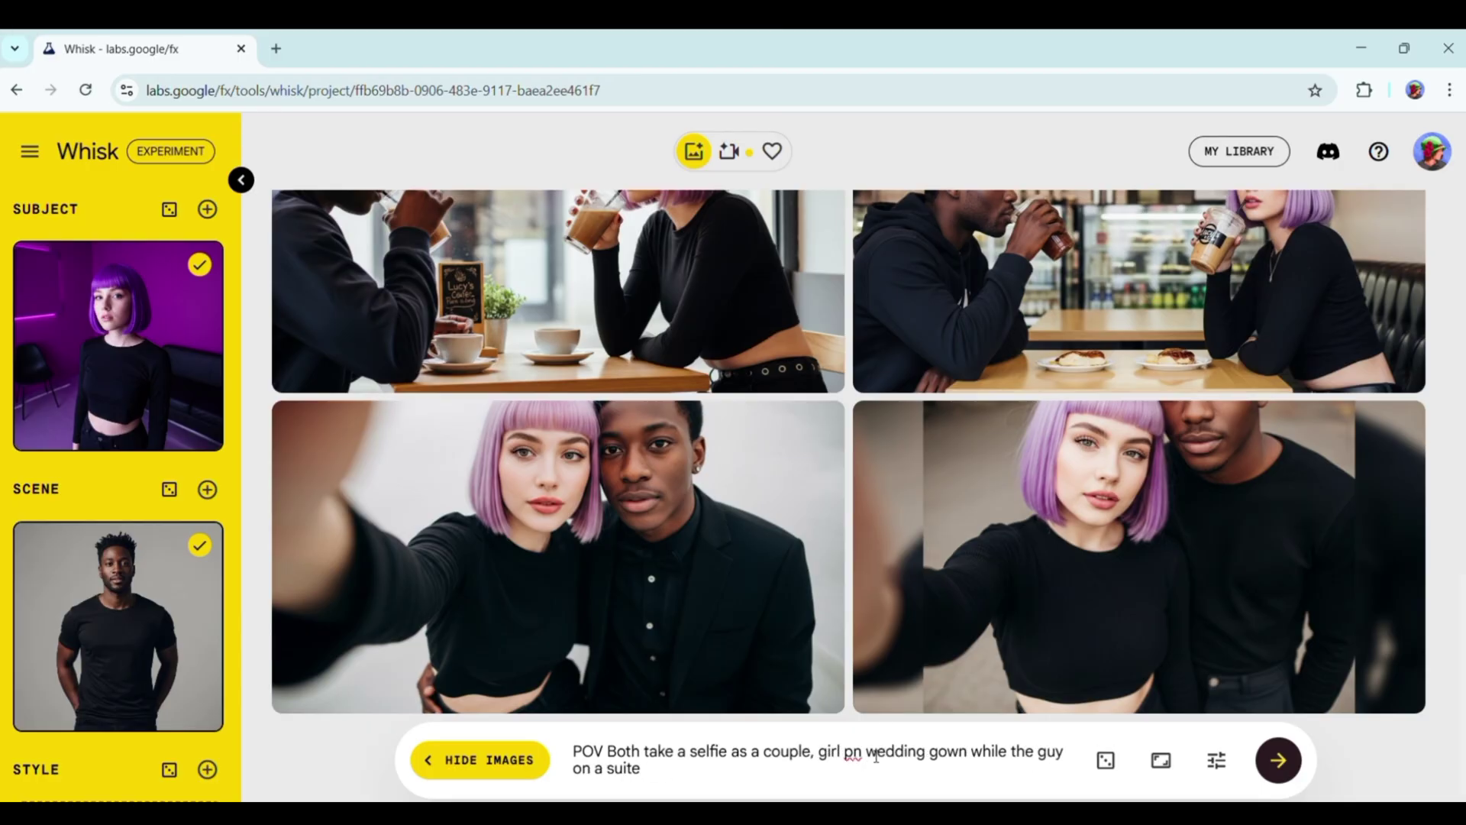
pyautogui.write('n her')
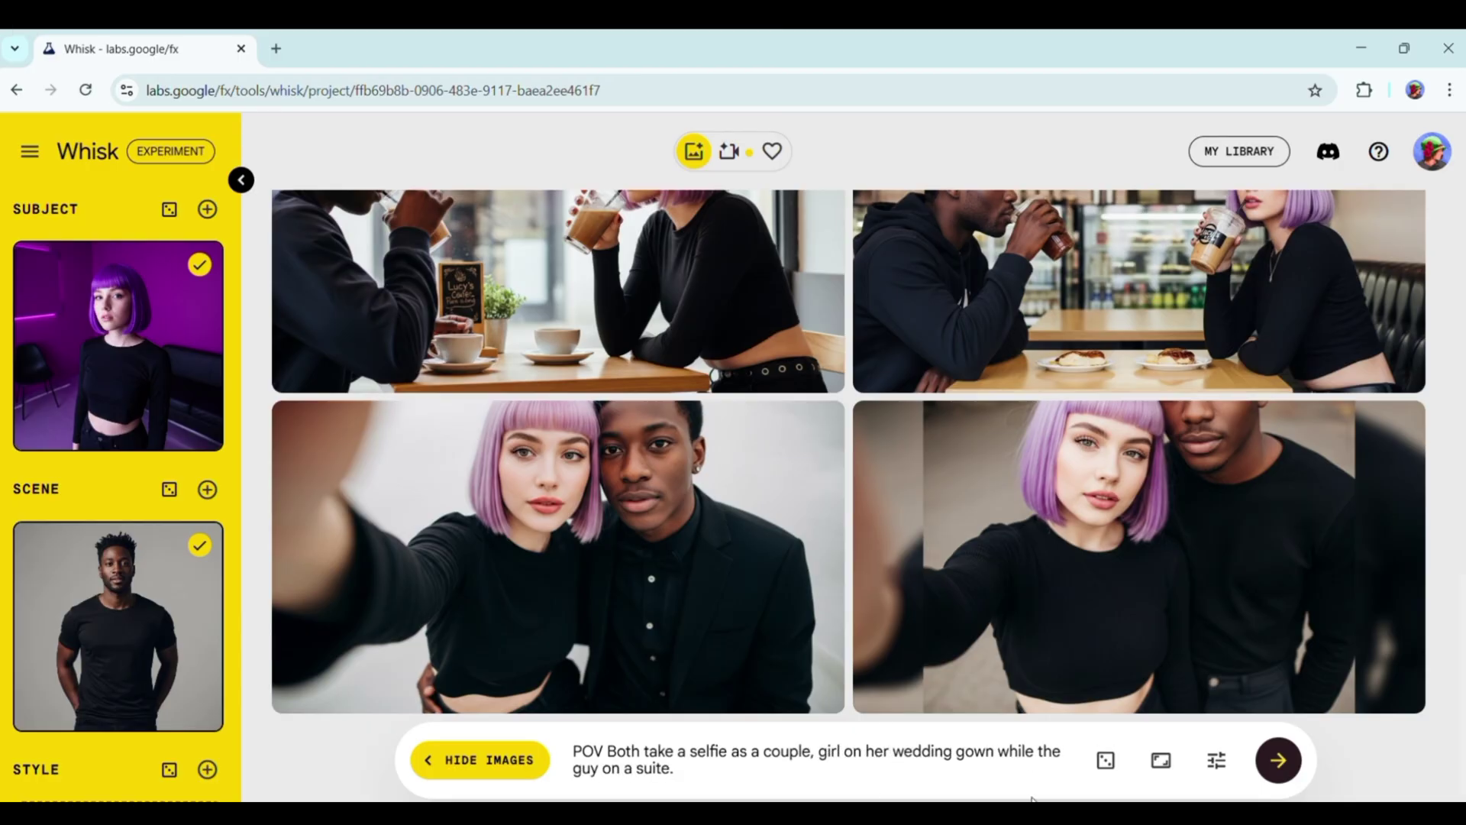
pyautogui.click(1277, 760)
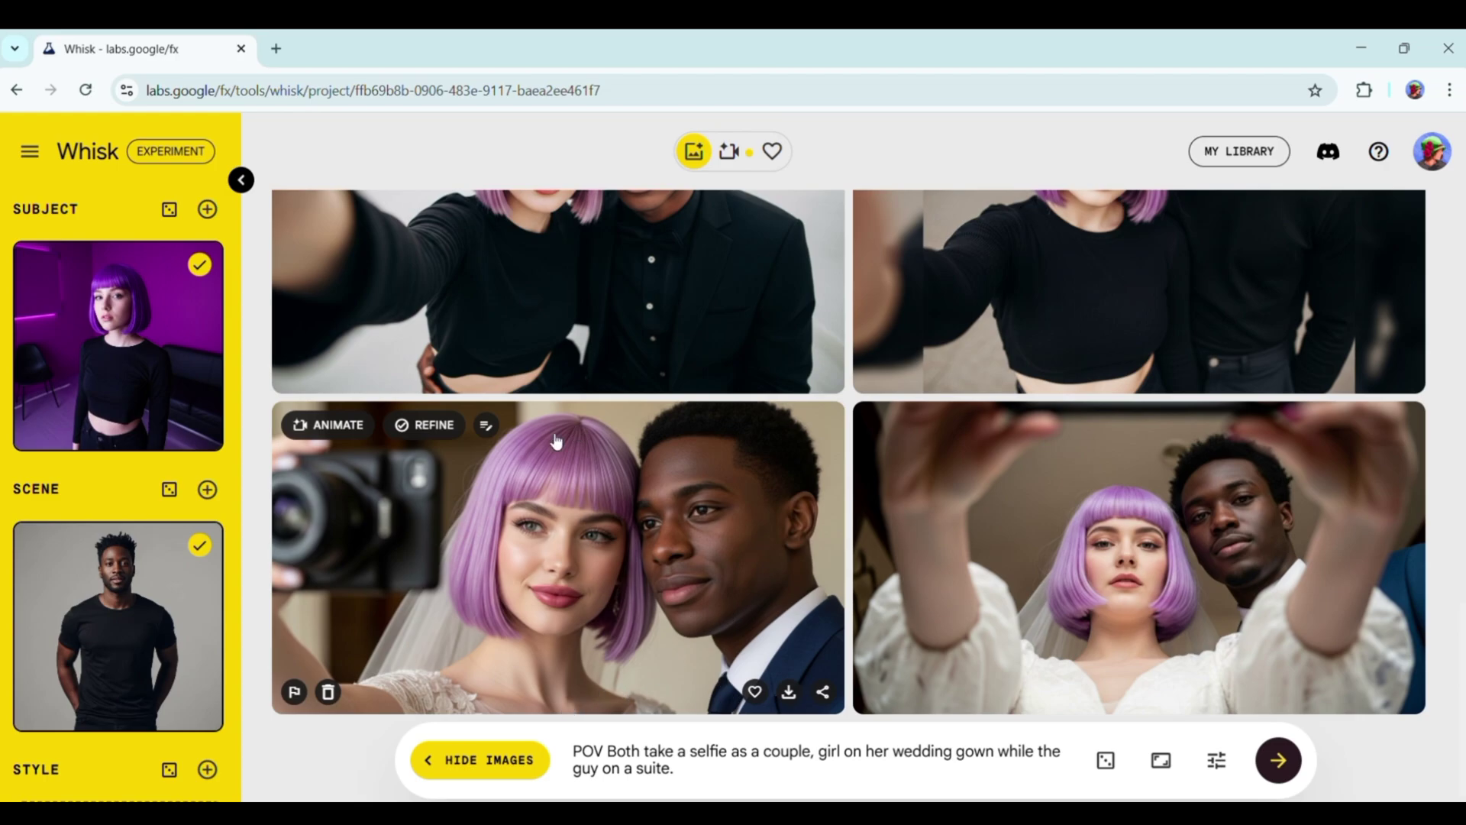
# Animate the first wedding gown selfie without an animation prompt and play the resulting video.
pyautogui.click(343, 425)
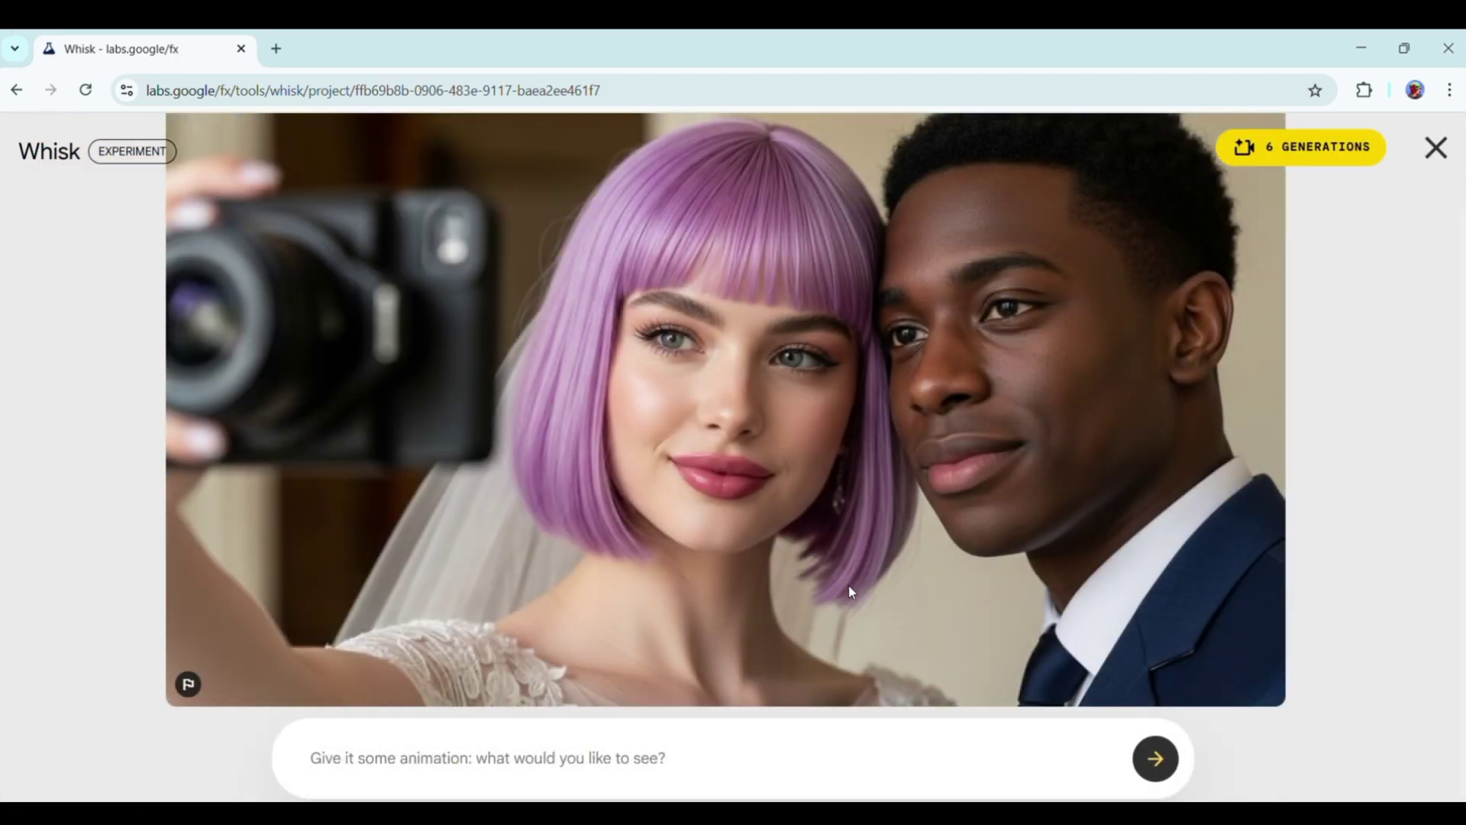
pyautogui.click(1156, 758)
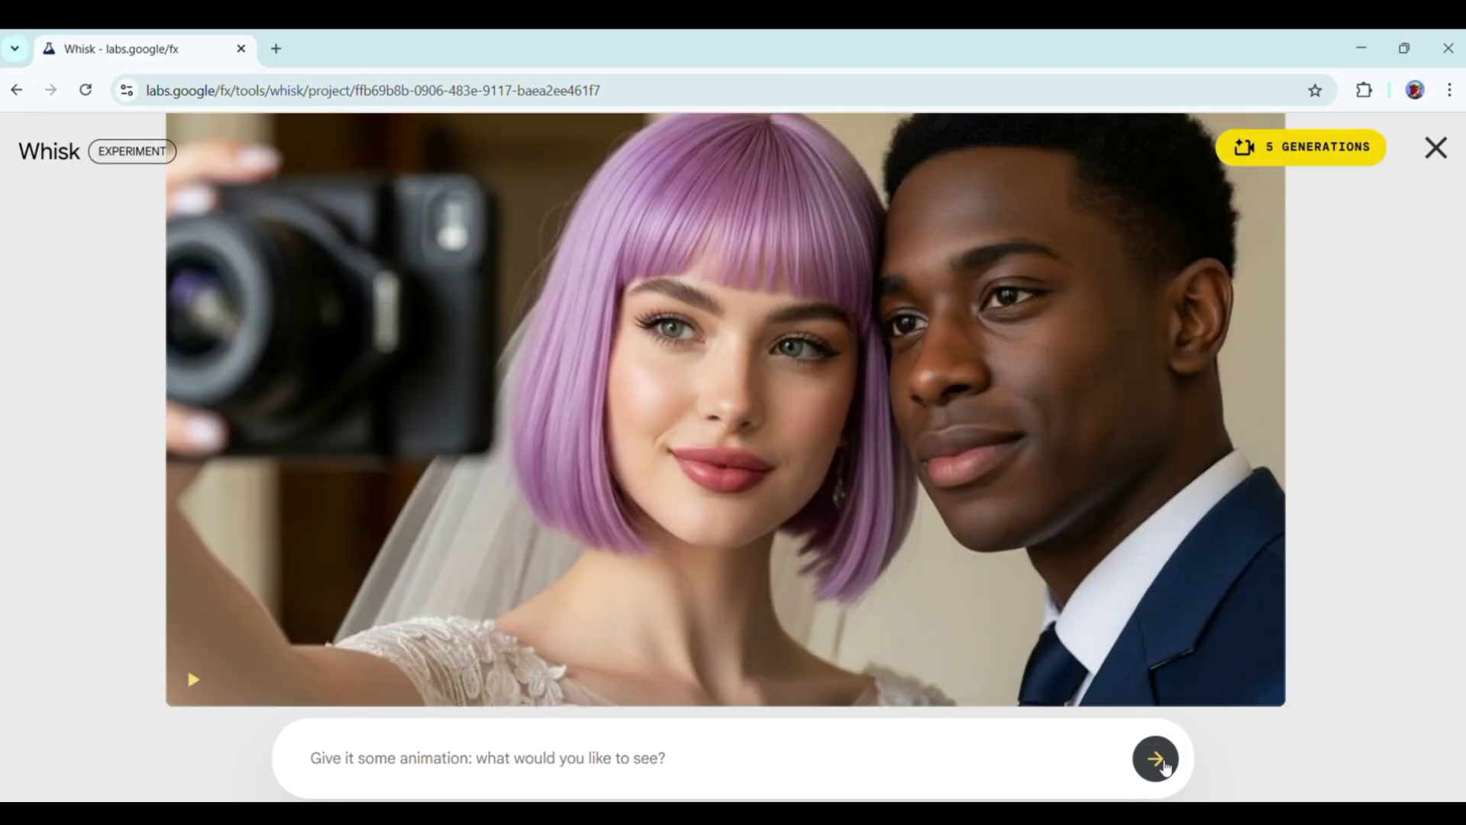
pyautogui.moveTo(1027, 560)
pyautogui.scroll(3, 868, 416)
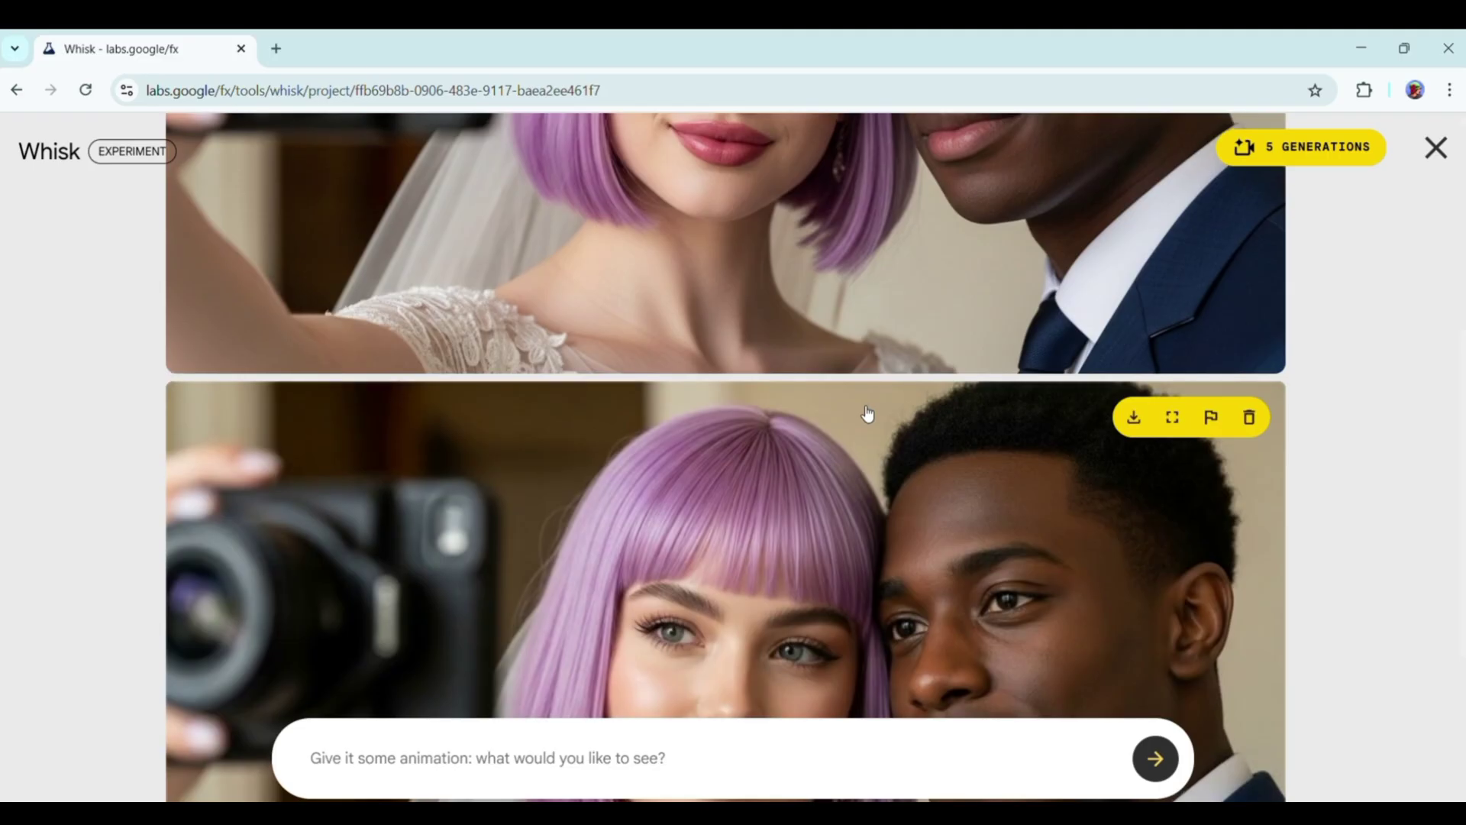
pyautogui.scroll(-3, 840, 408)
pyautogui.click(194, 679)
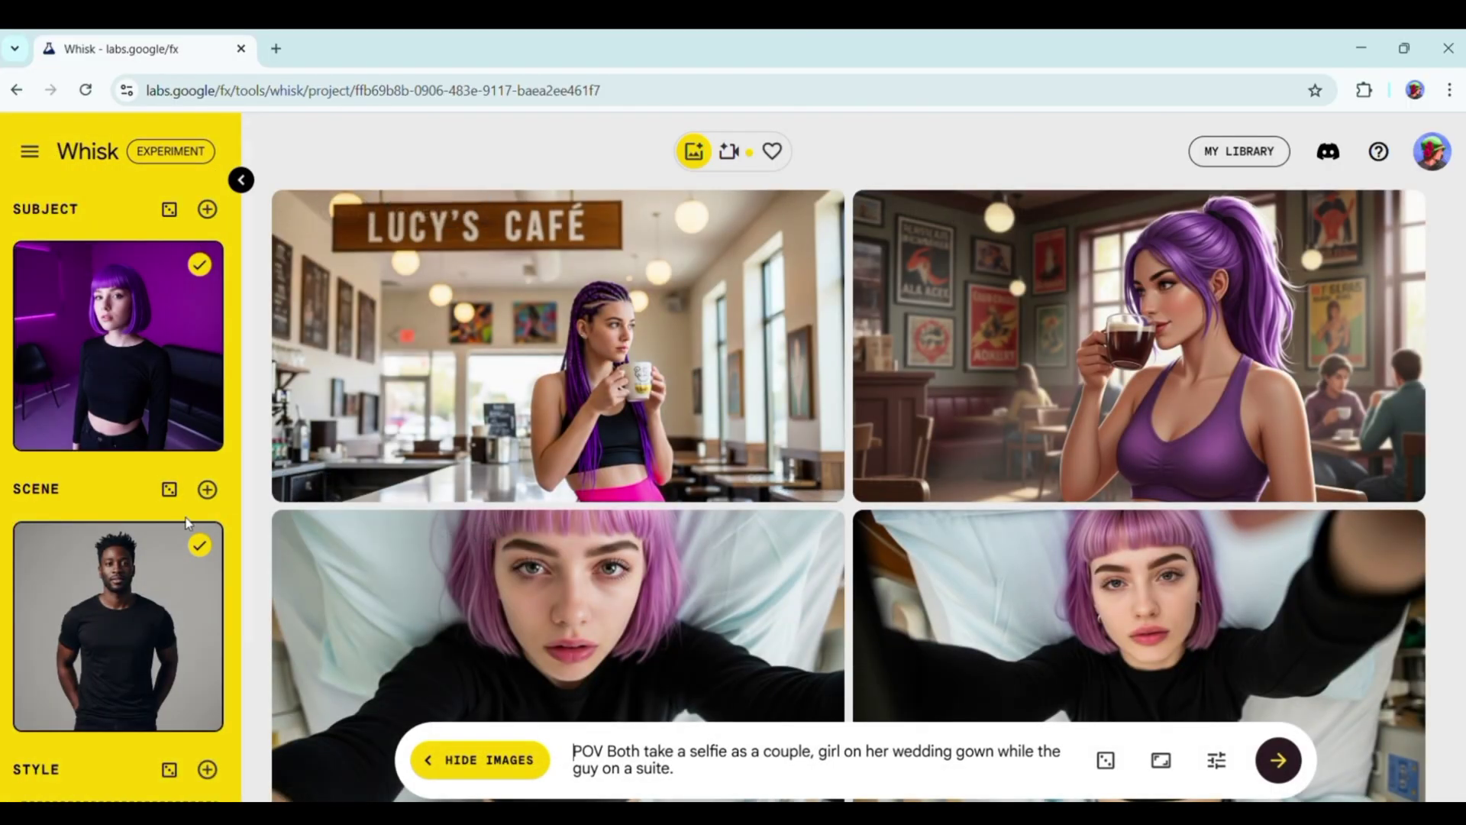
# Remove the man's scene image and generate landscape and portrait images with the prompt "on a bikini in a beach party".
pyautogui.click(200, 709)
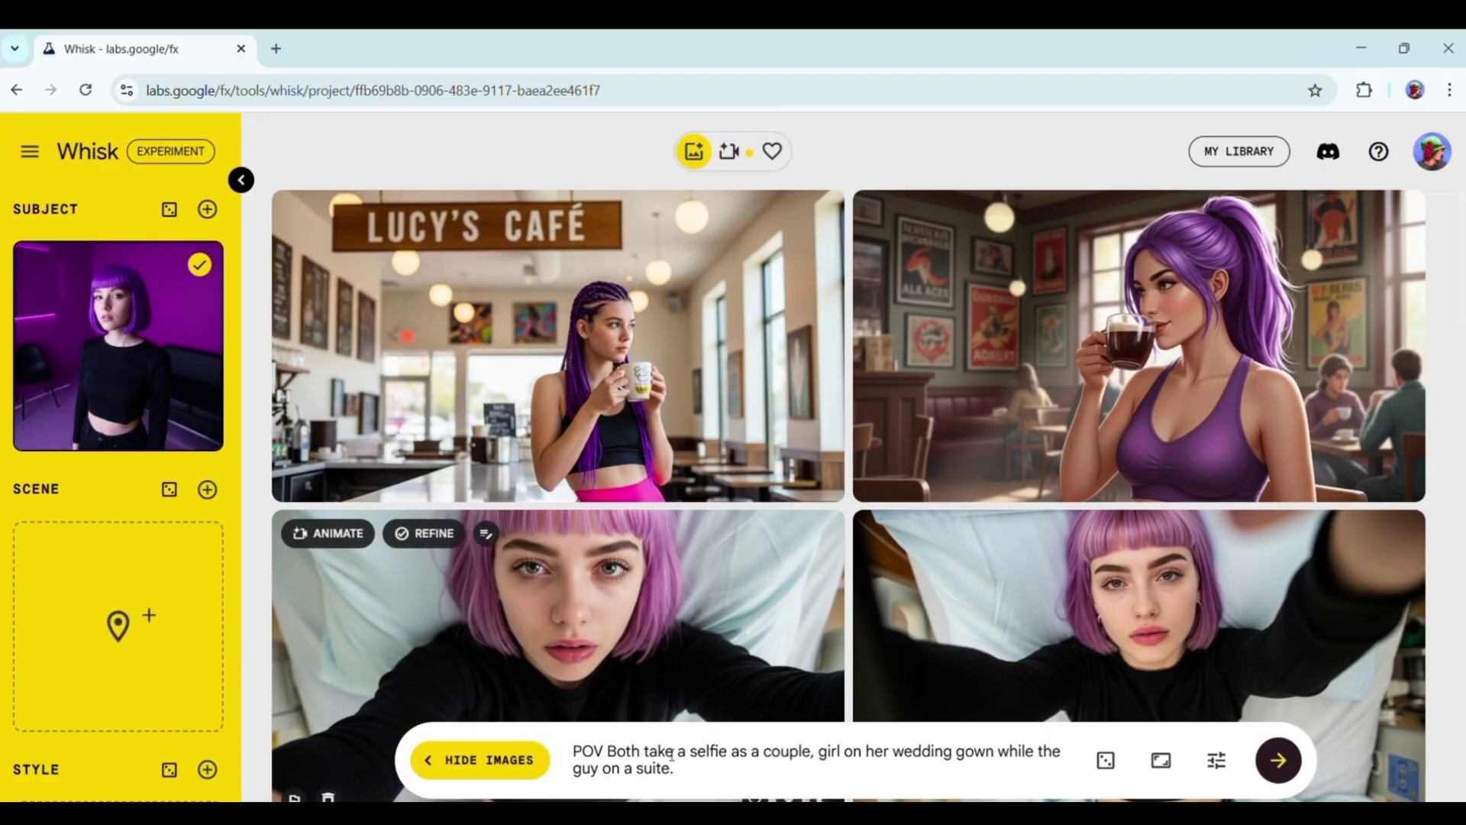
pyautogui.moveTo(692, 784); pyautogui.dragTo(535, 753)
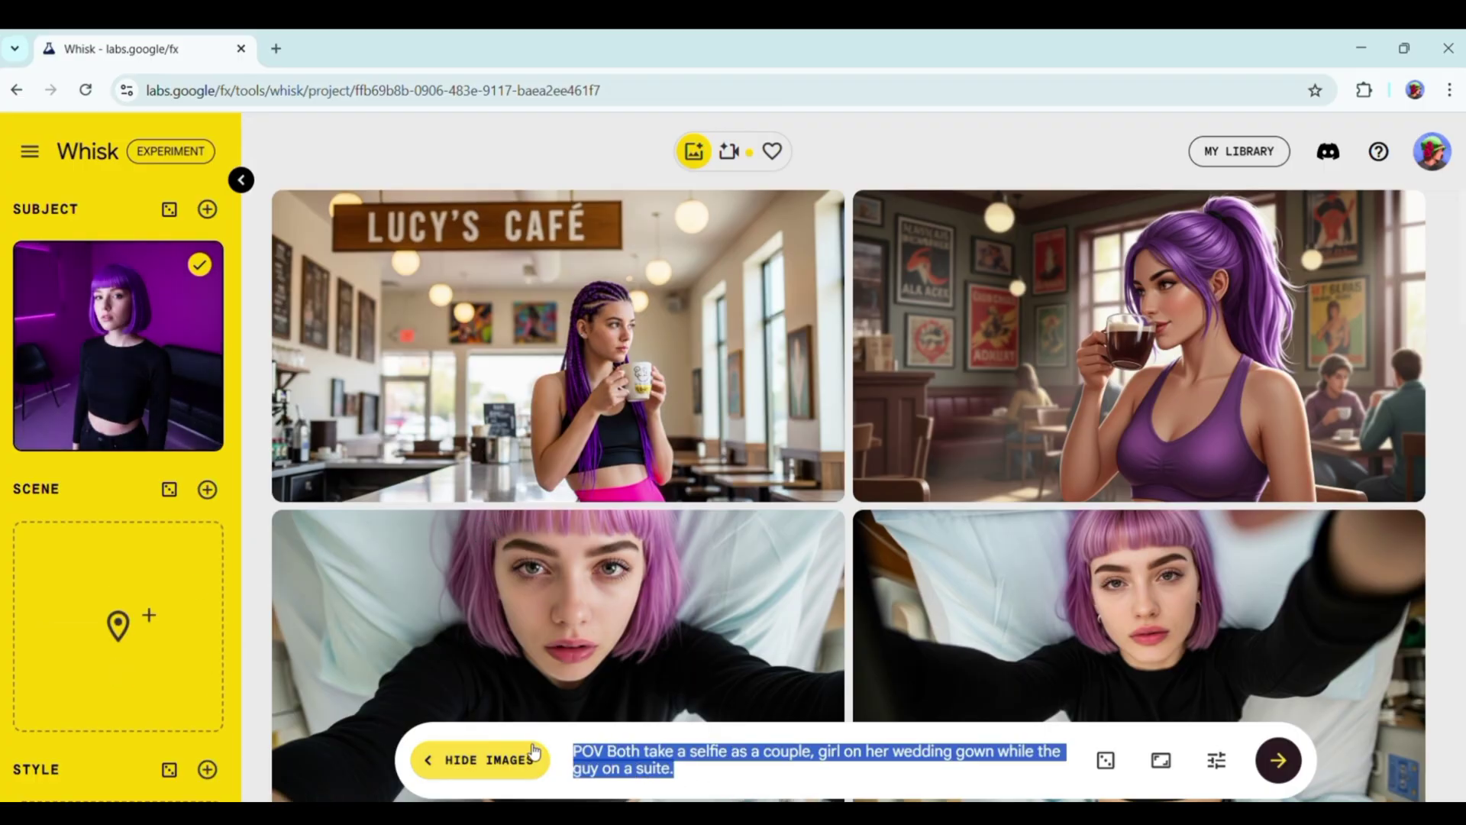
pyautogui.press('BackSpace')
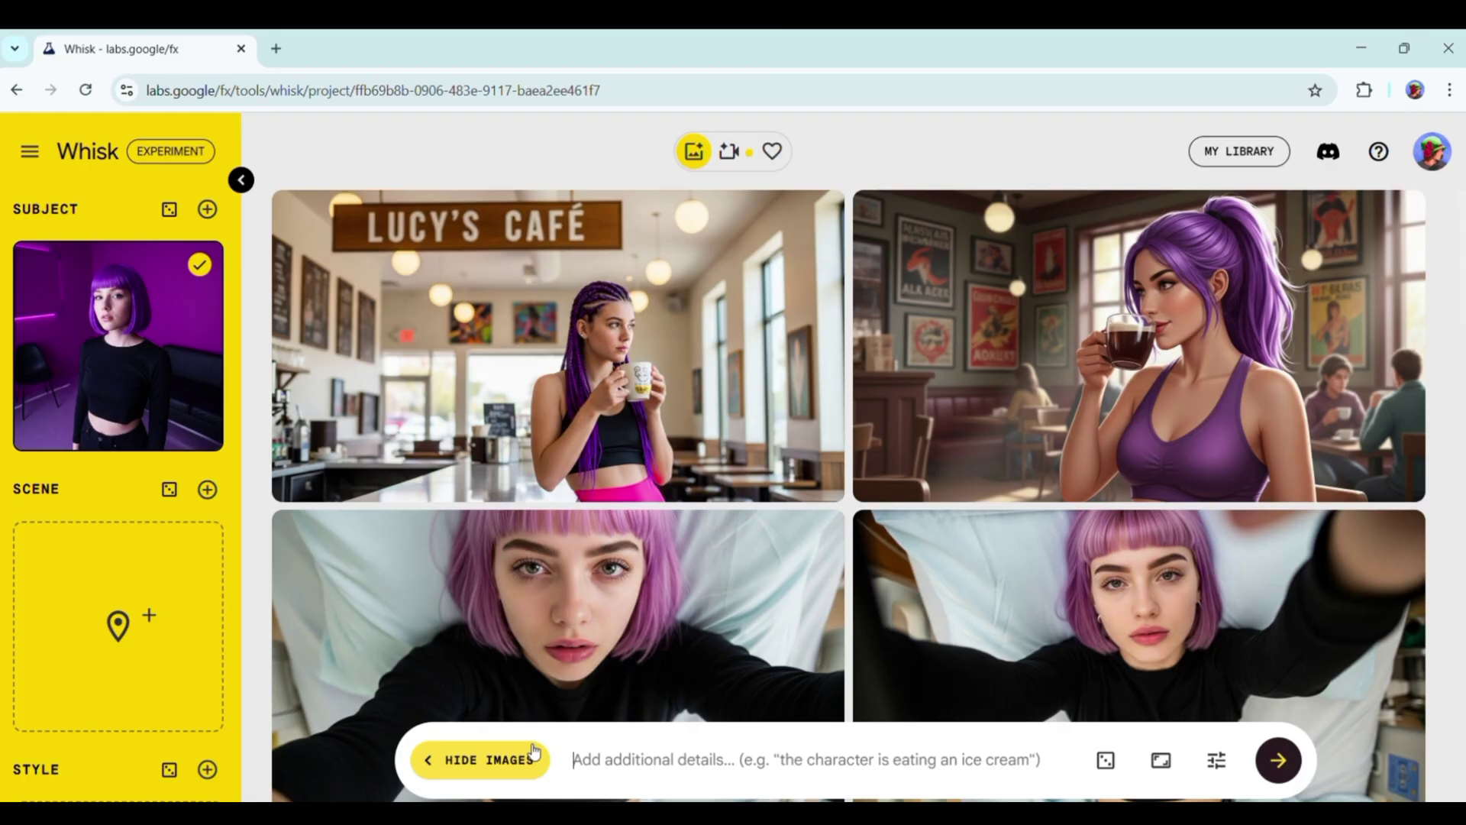
pyautogui.write('on a bikini in a beach party')
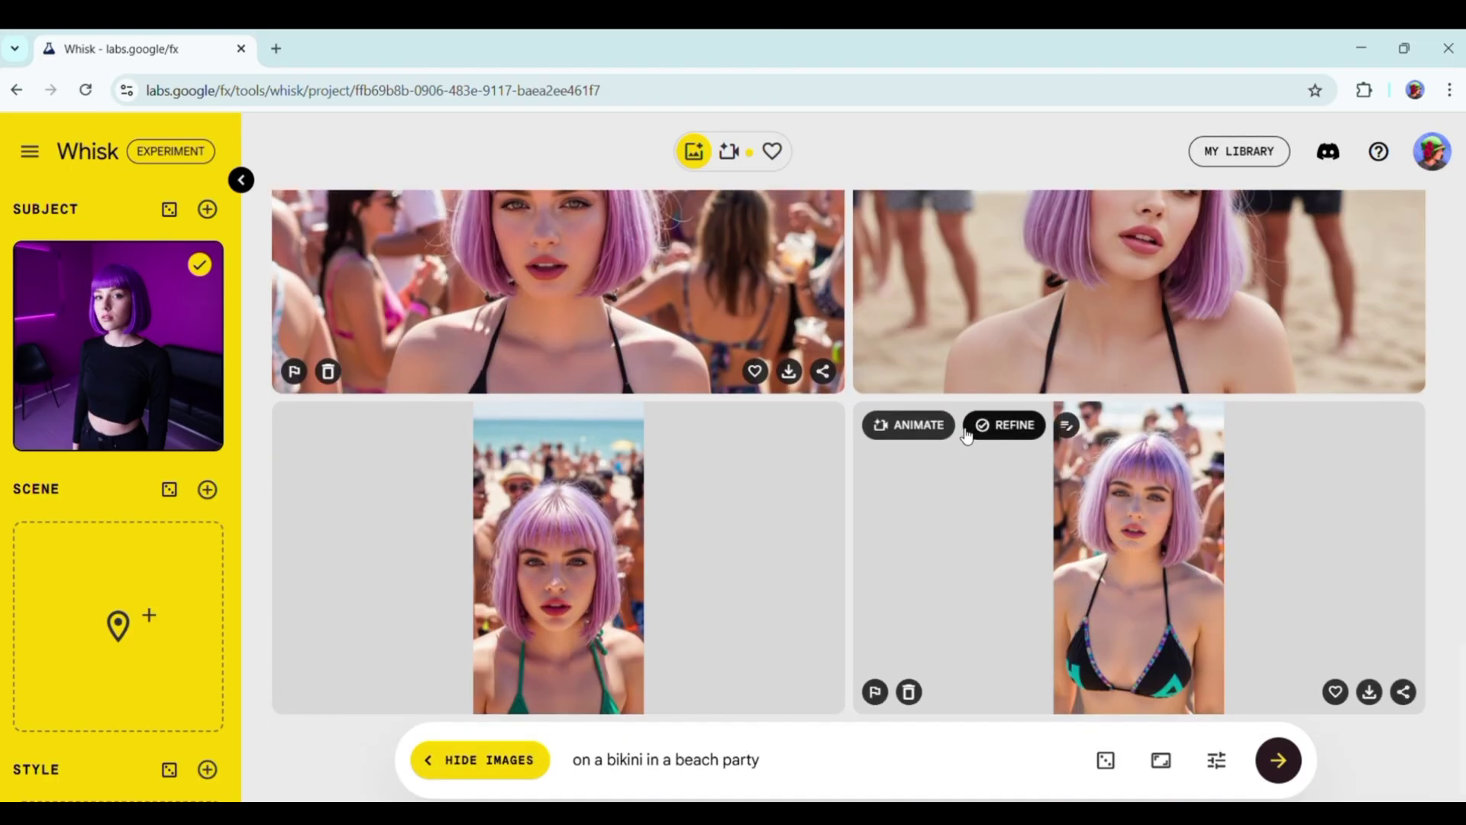
# Animate the first landscape beach party image without an animation prompt and play the resulting video.
pyautogui.click(926, 427)
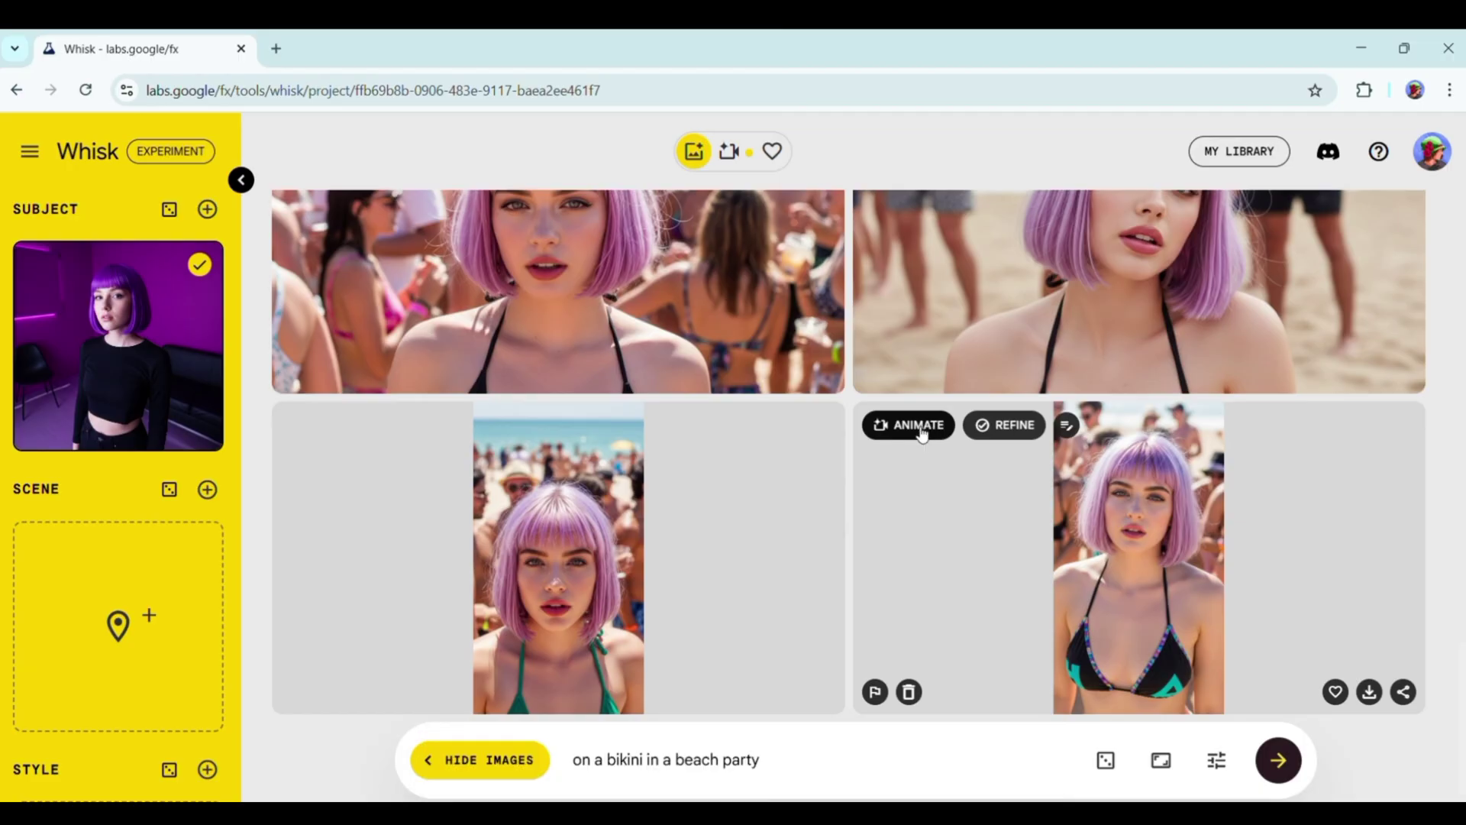
pyautogui.click(923, 432)
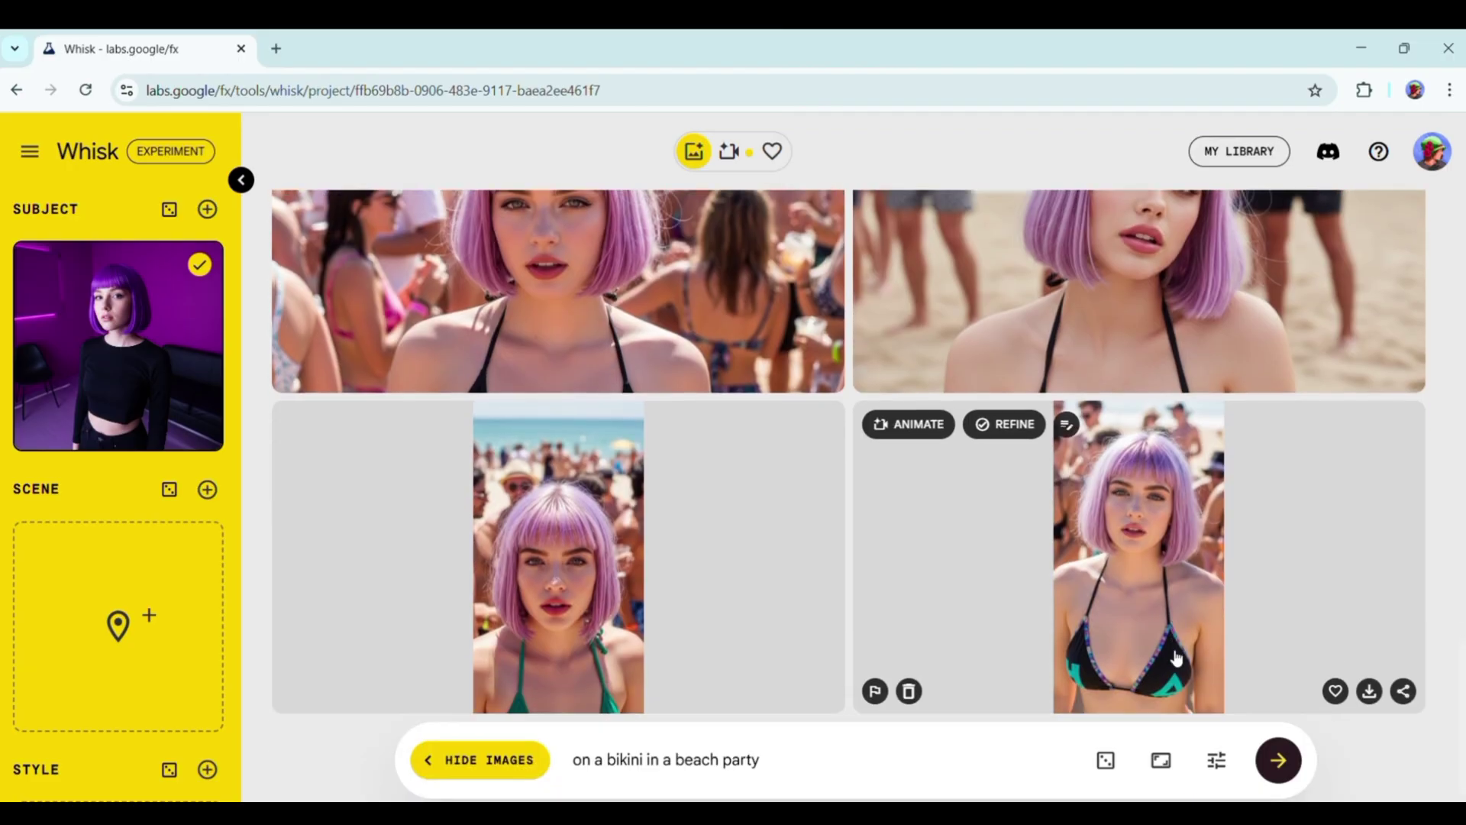
pyautogui.scroll(5, 949, 378)
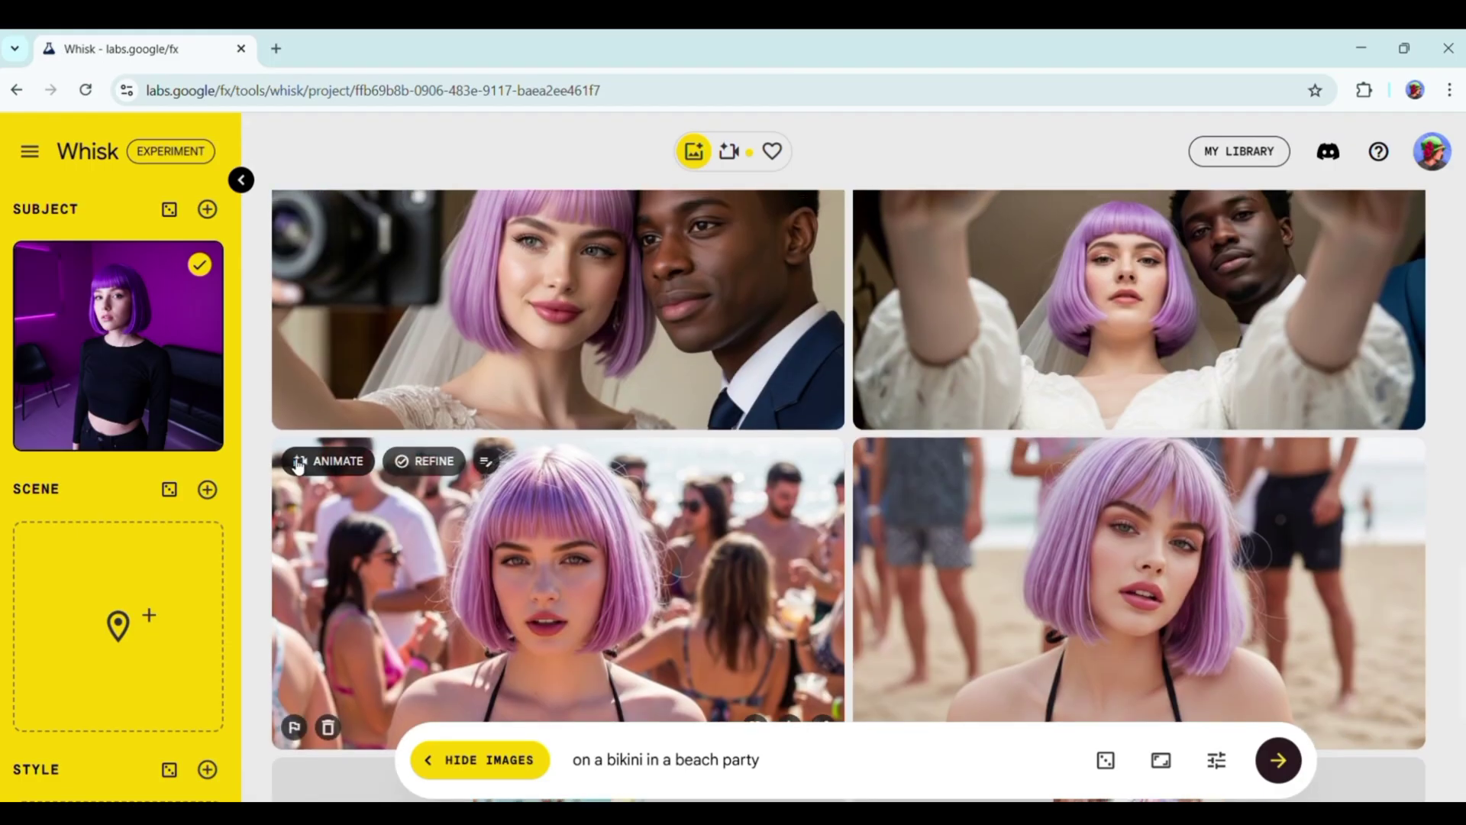
pyautogui.click(318, 463)
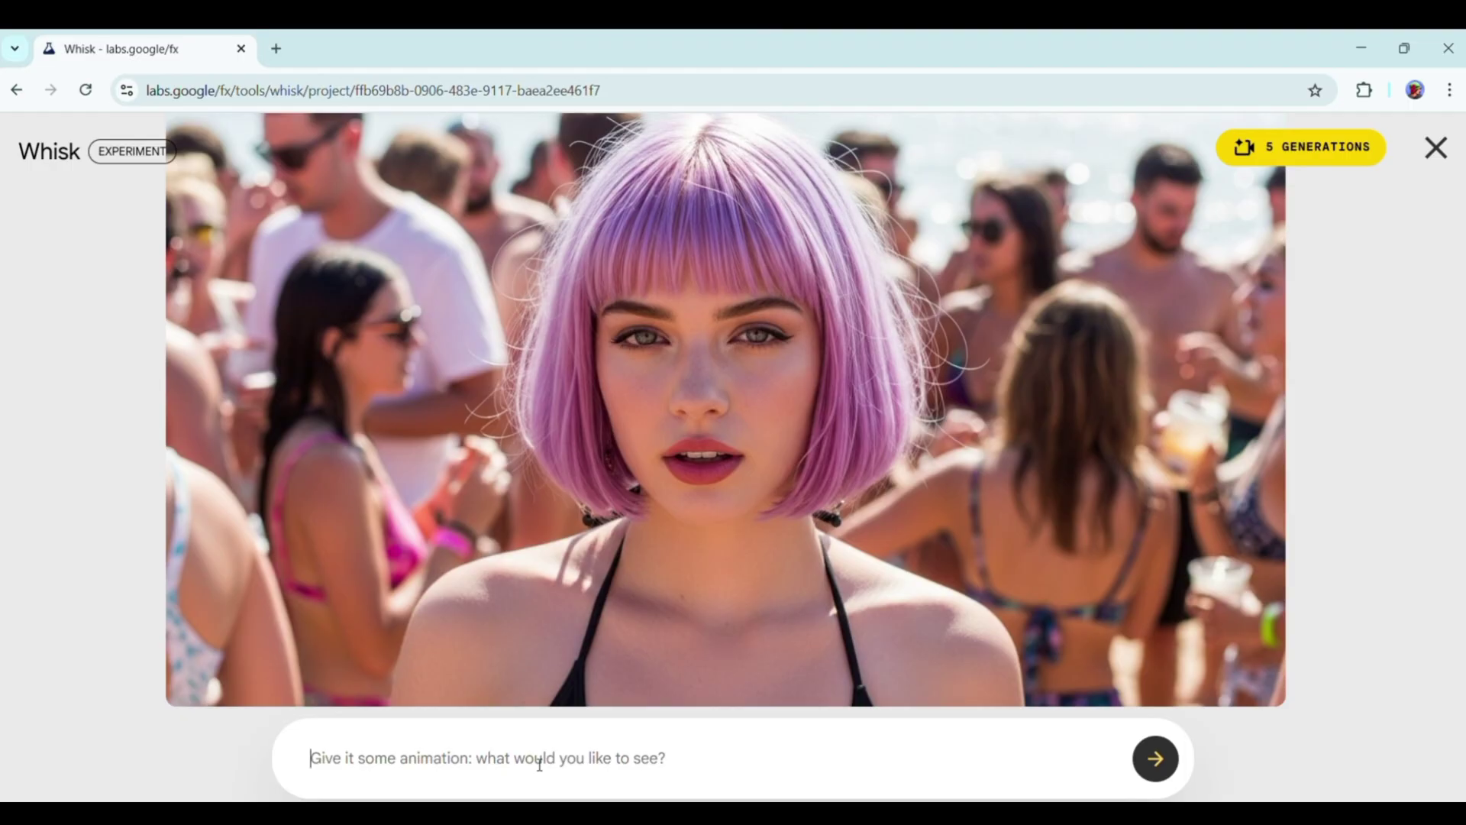
pyautogui.click(1170, 763)
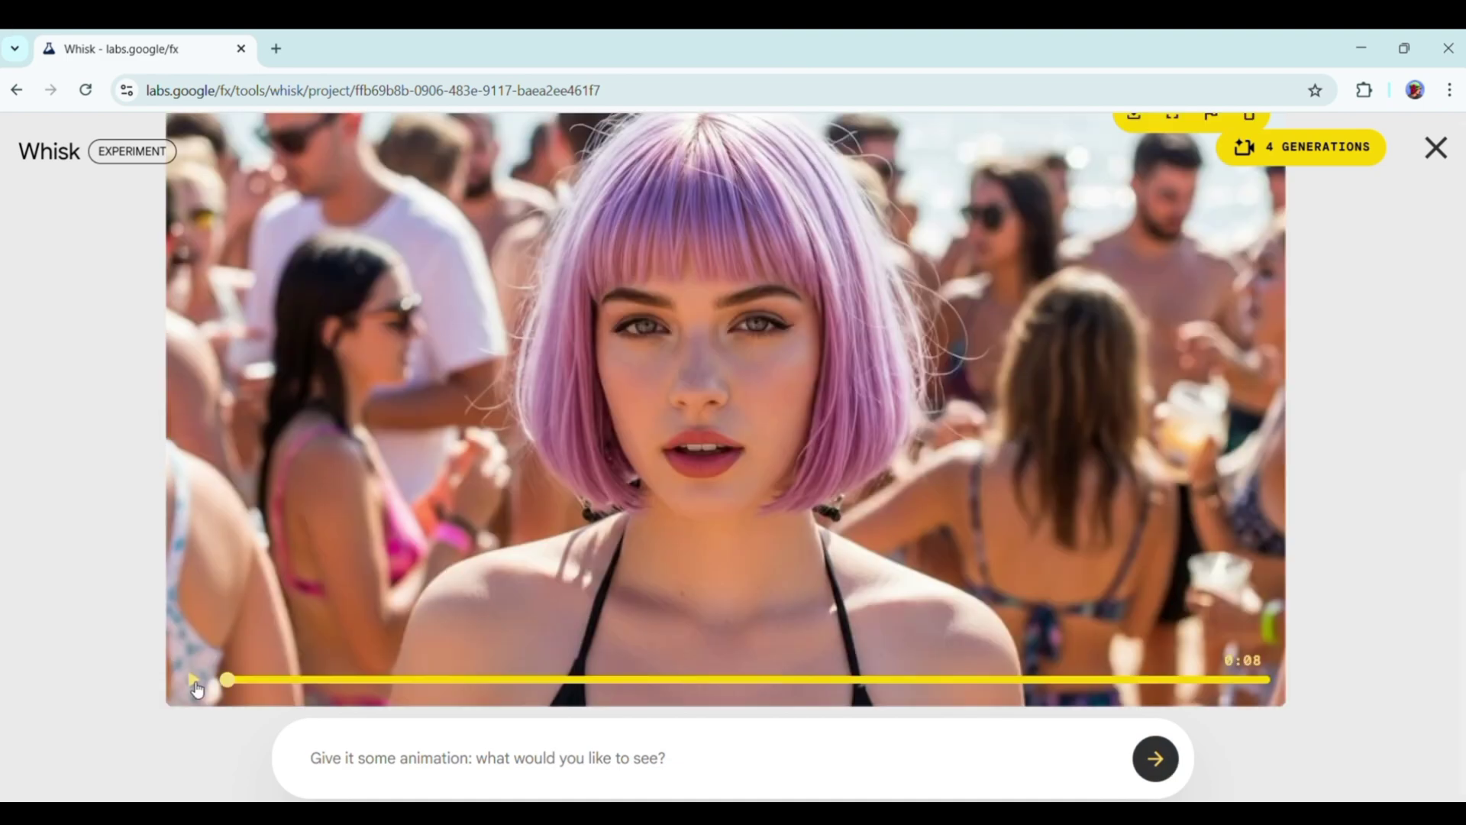
pyautogui.click(195, 684)
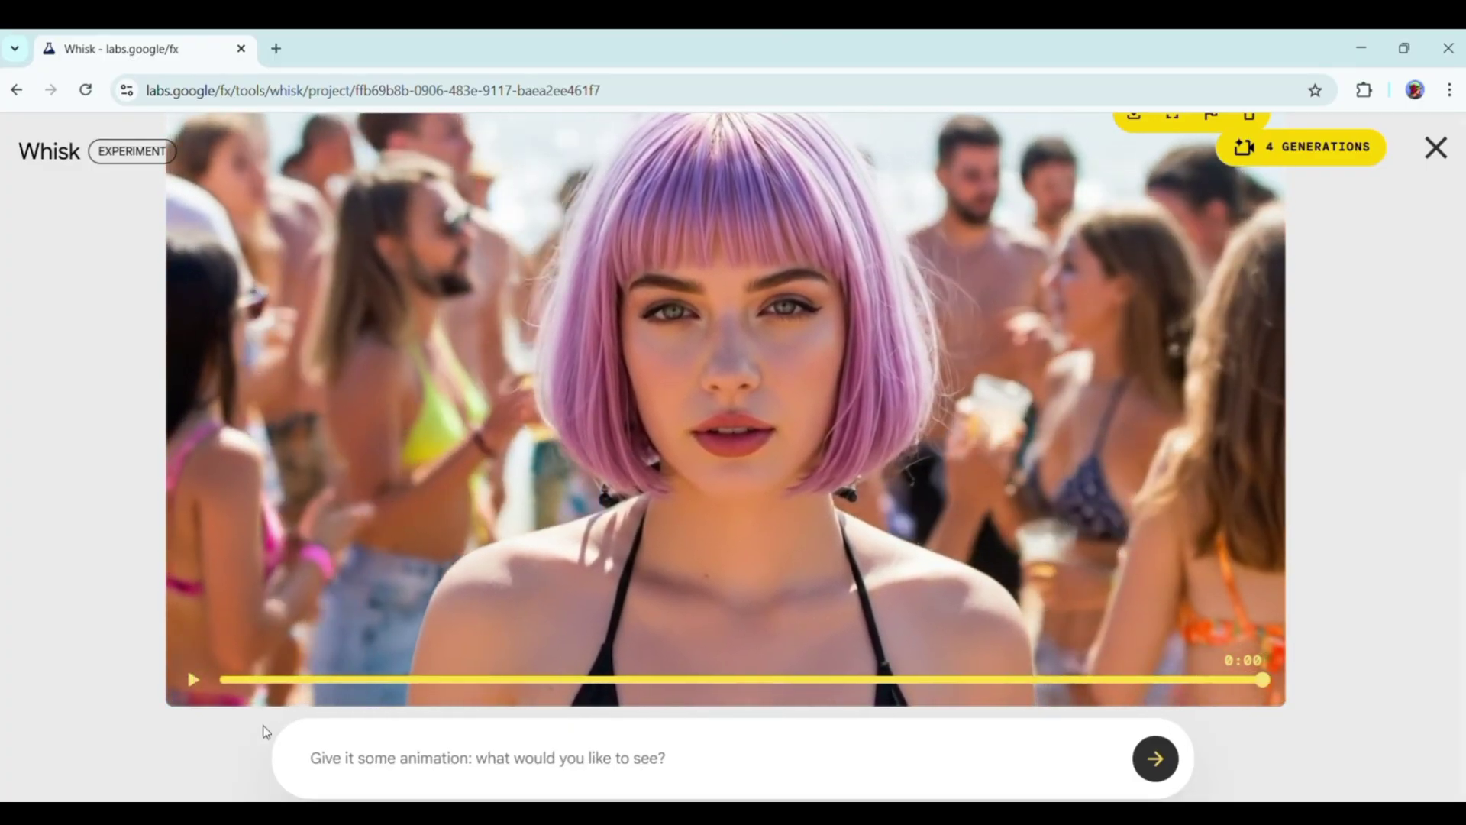
# Animate the same beach party image with "smiling smoothly", play the resulting video, and close the animation view.
pyautogui.click(604, 752)
pyautogui.write('s')
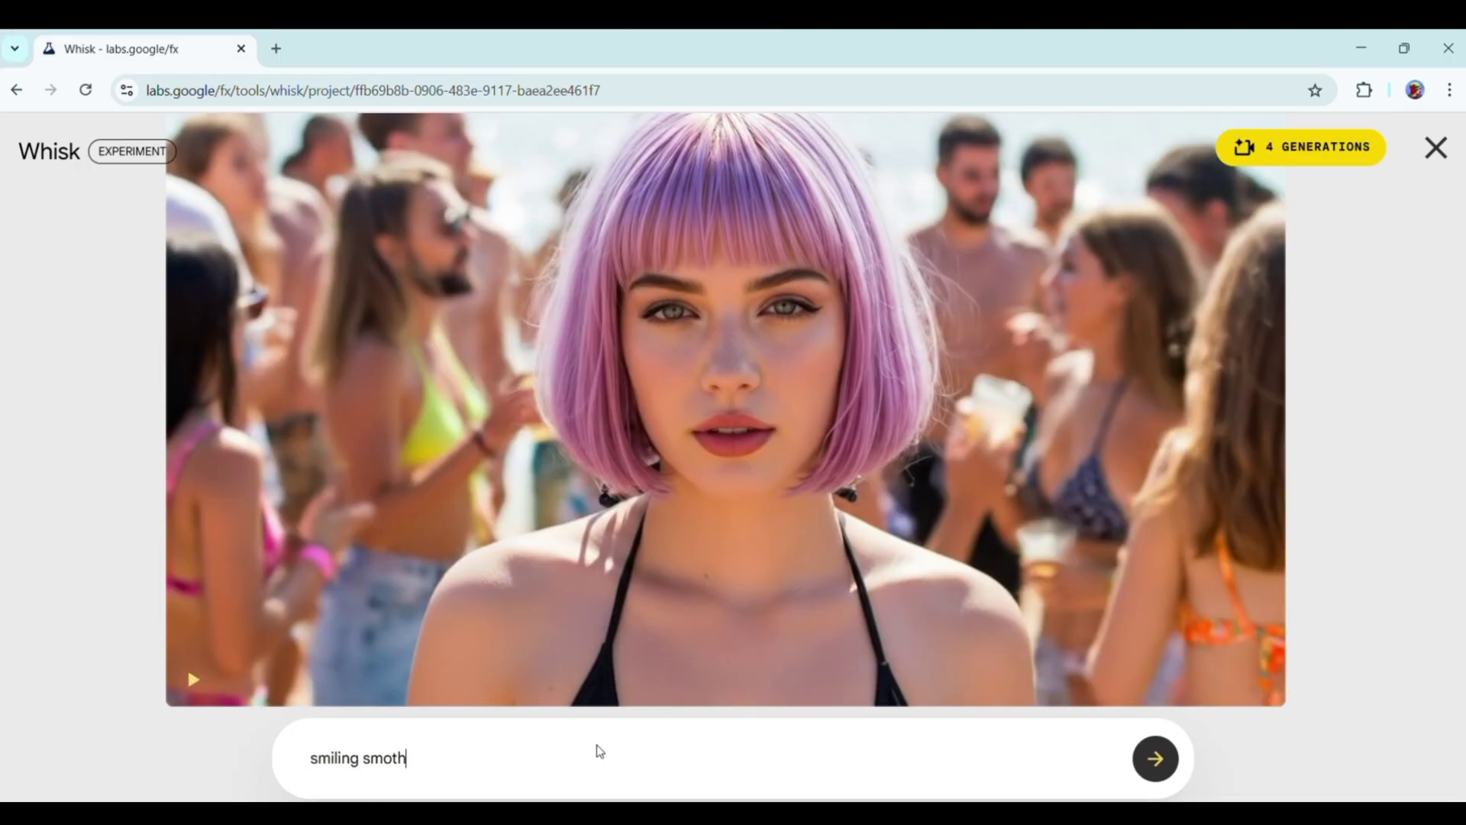
pyautogui.write('miling smoothly')
pyautogui.click(1174, 767)
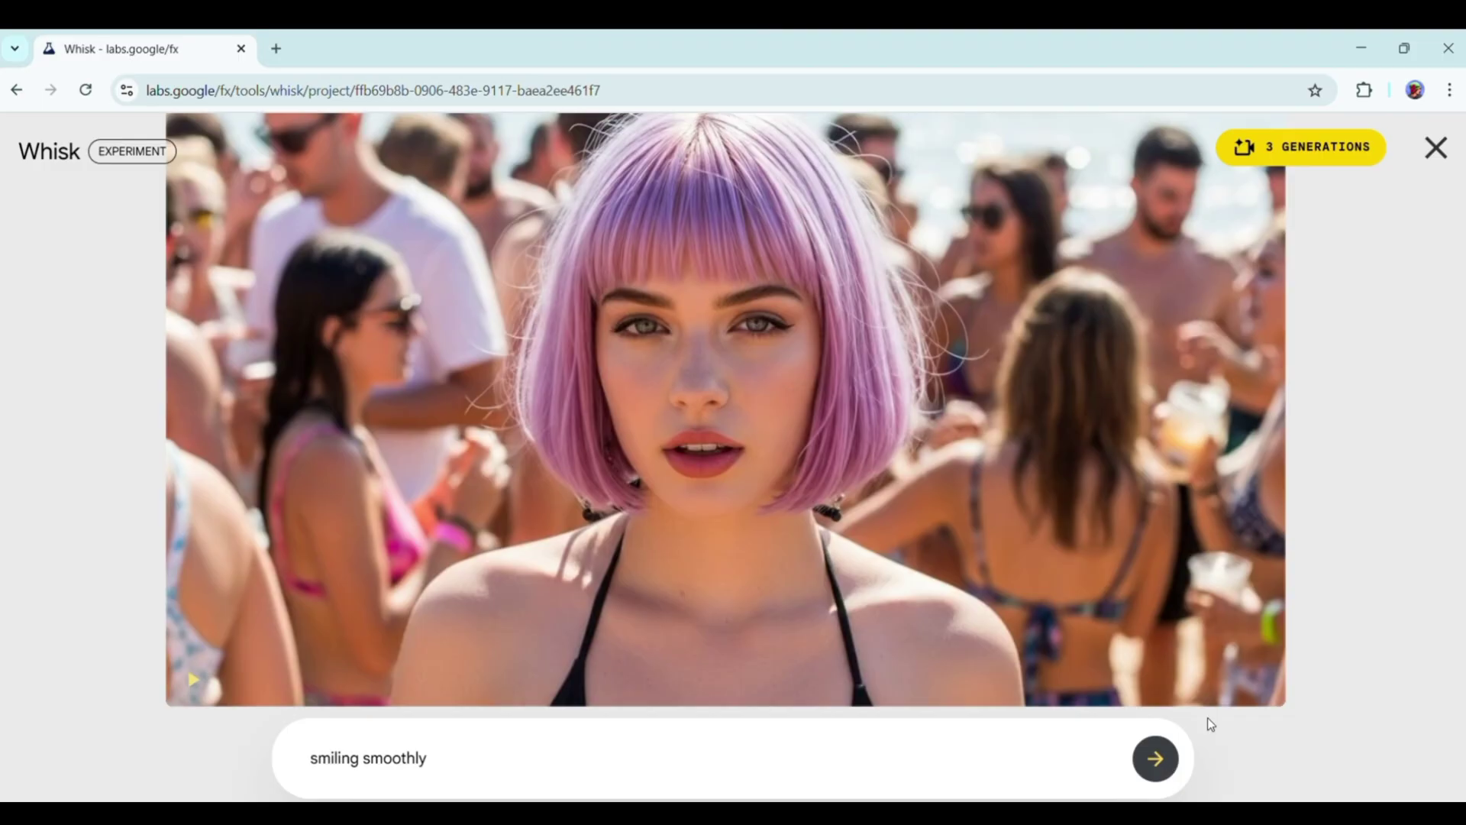
pyautogui.moveTo(1172, 599)
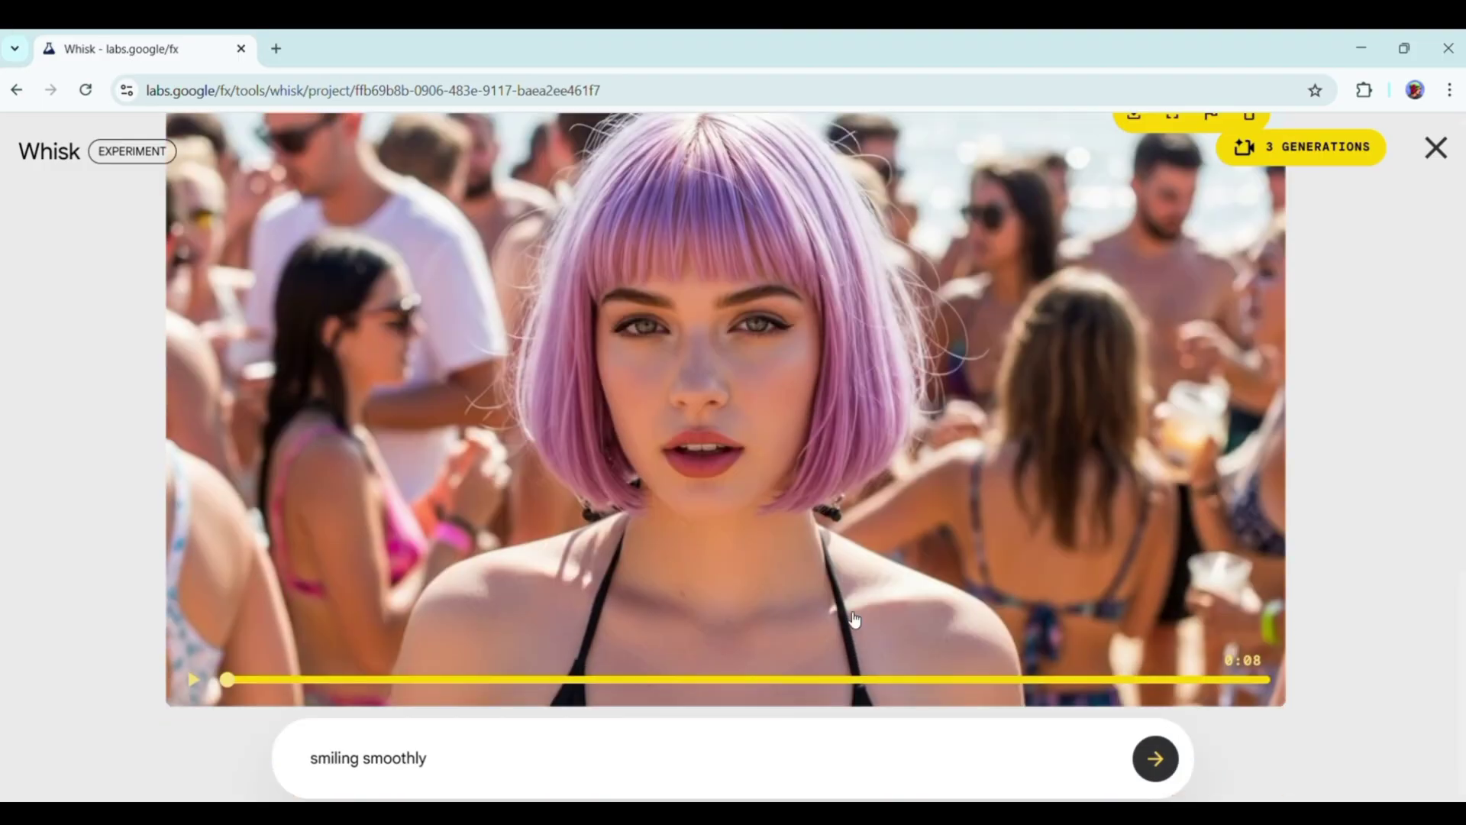
pyautogui.click(196, 678)
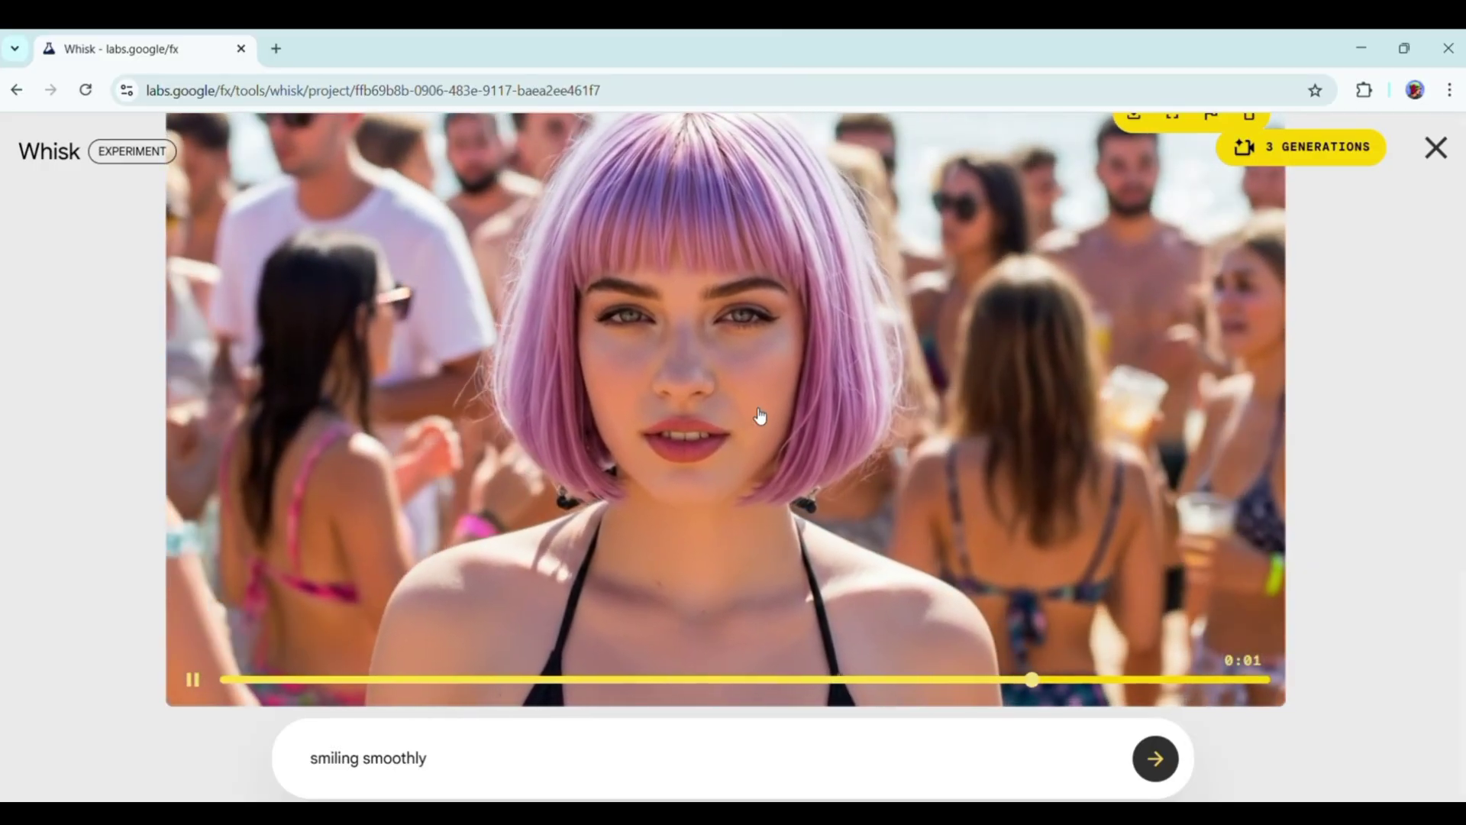
pyautogui.press('Escape')
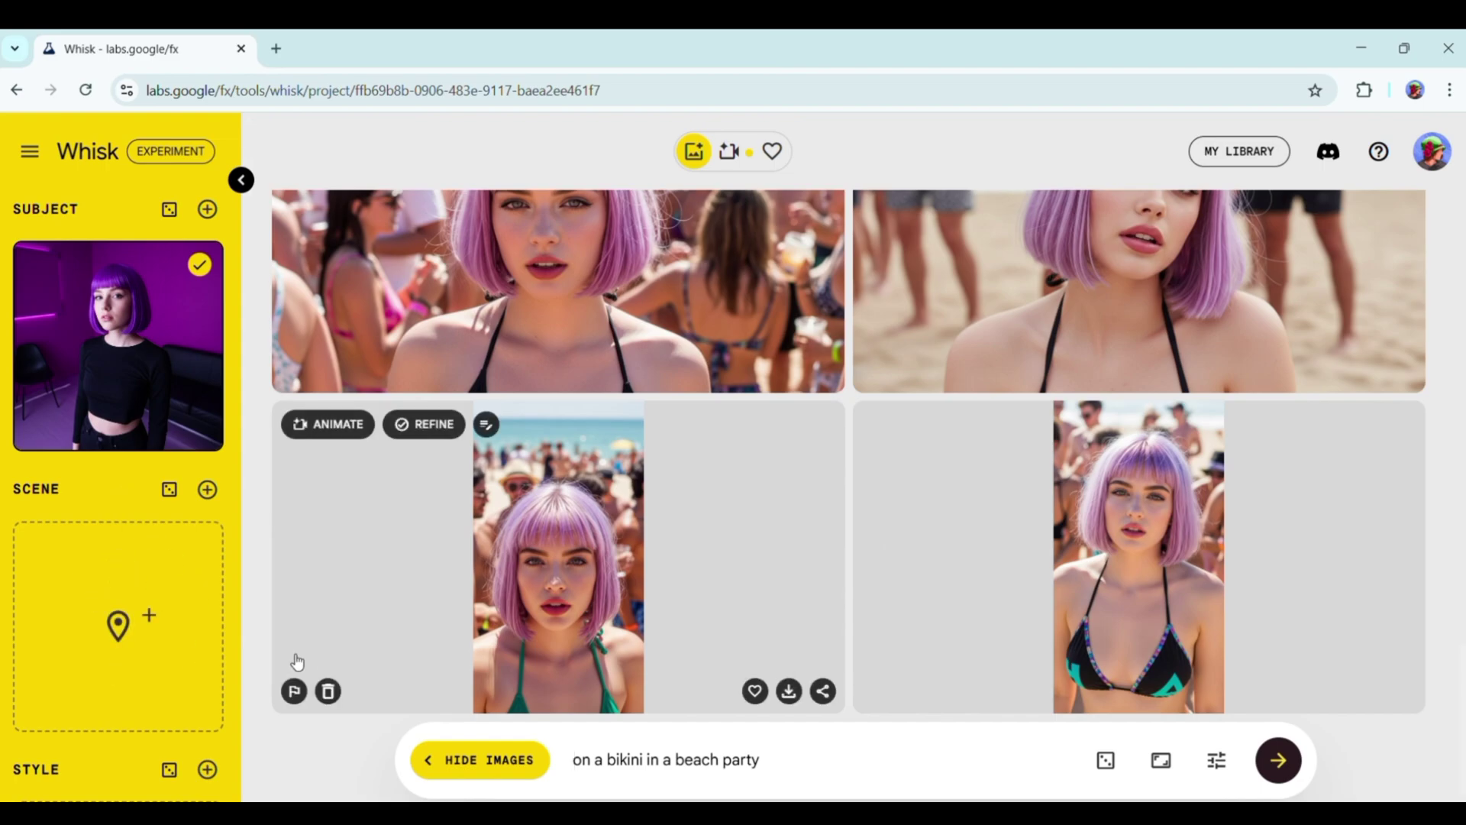
# Generate a style image from the text prompt "VEO 3".
pyautogui.moveTo(148, 648)
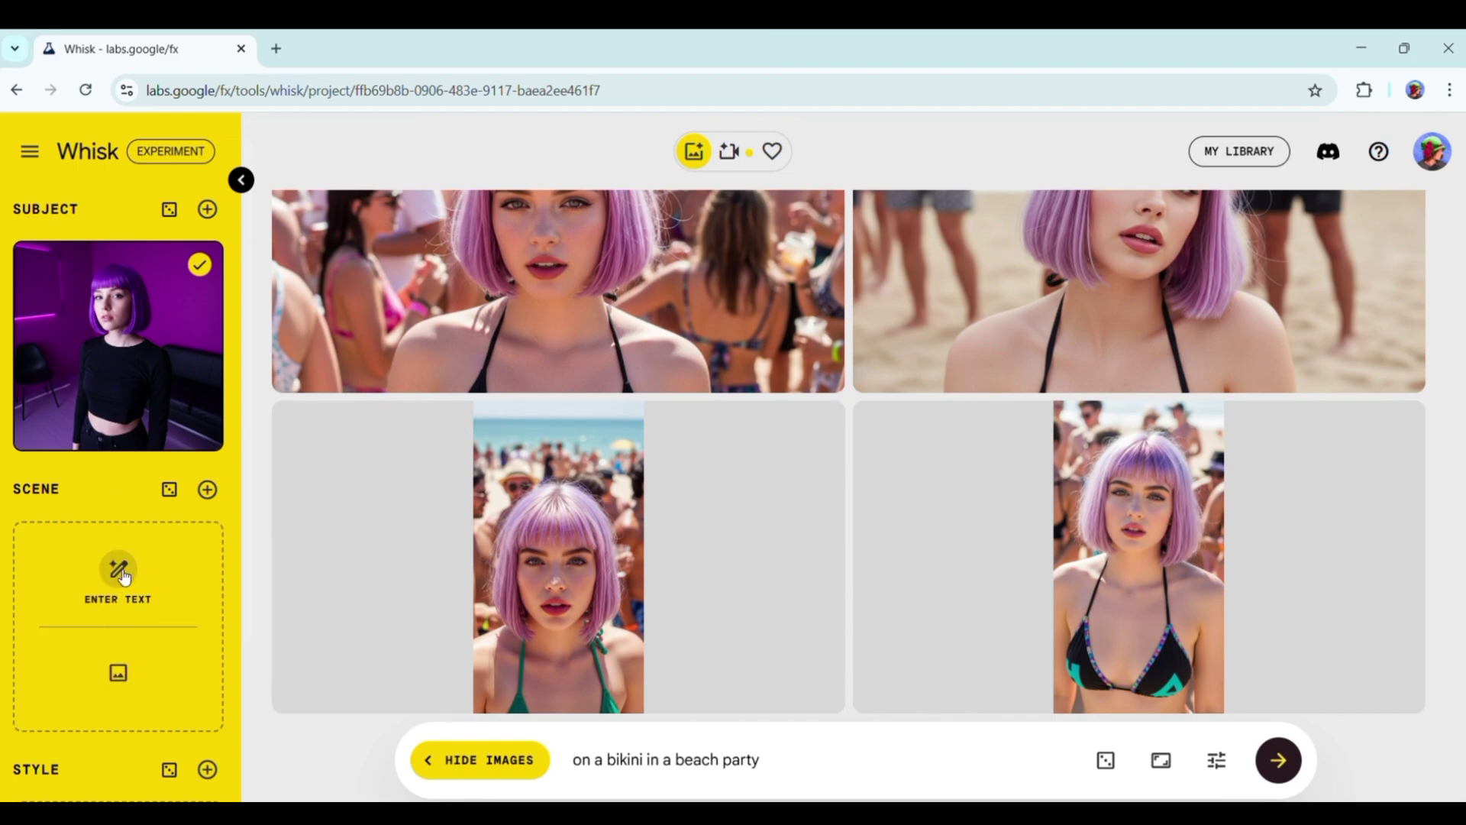
pyautogui.scroll(-3, 117, 585)
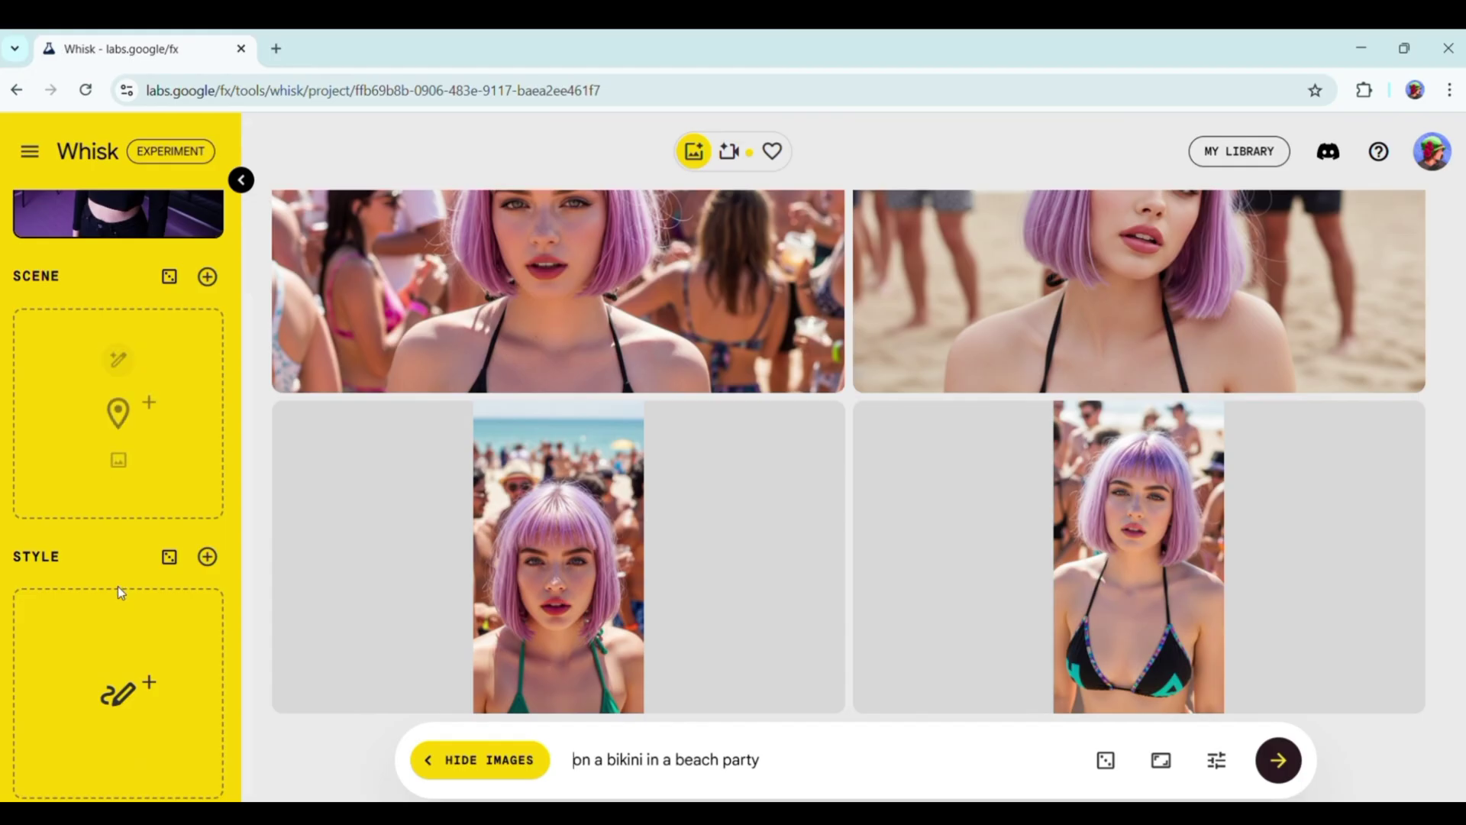
pyautogui.click(117, 649)
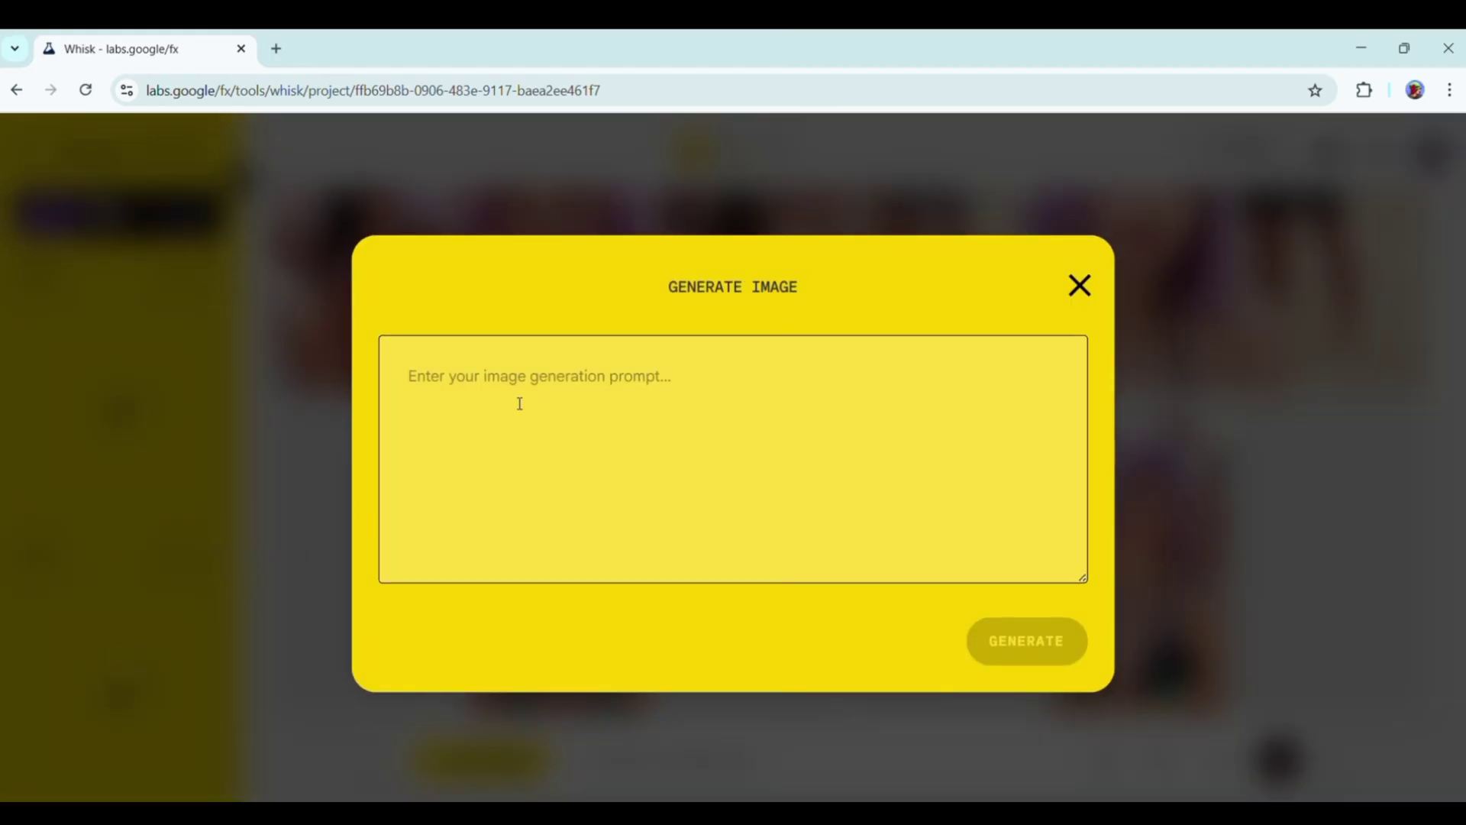
pyautogui.write('VEO 3')
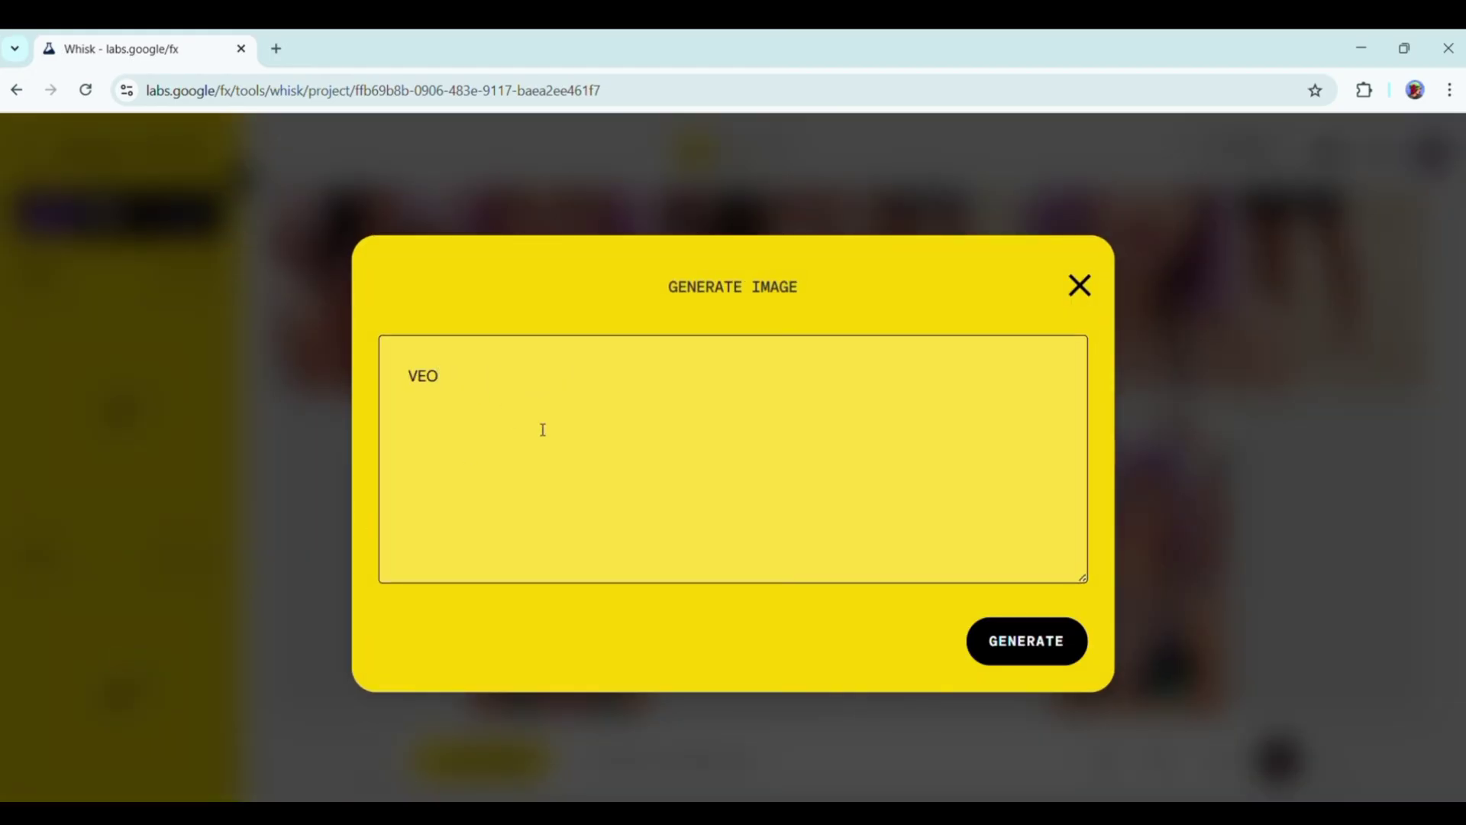
pyautogui.click(1062, 638)
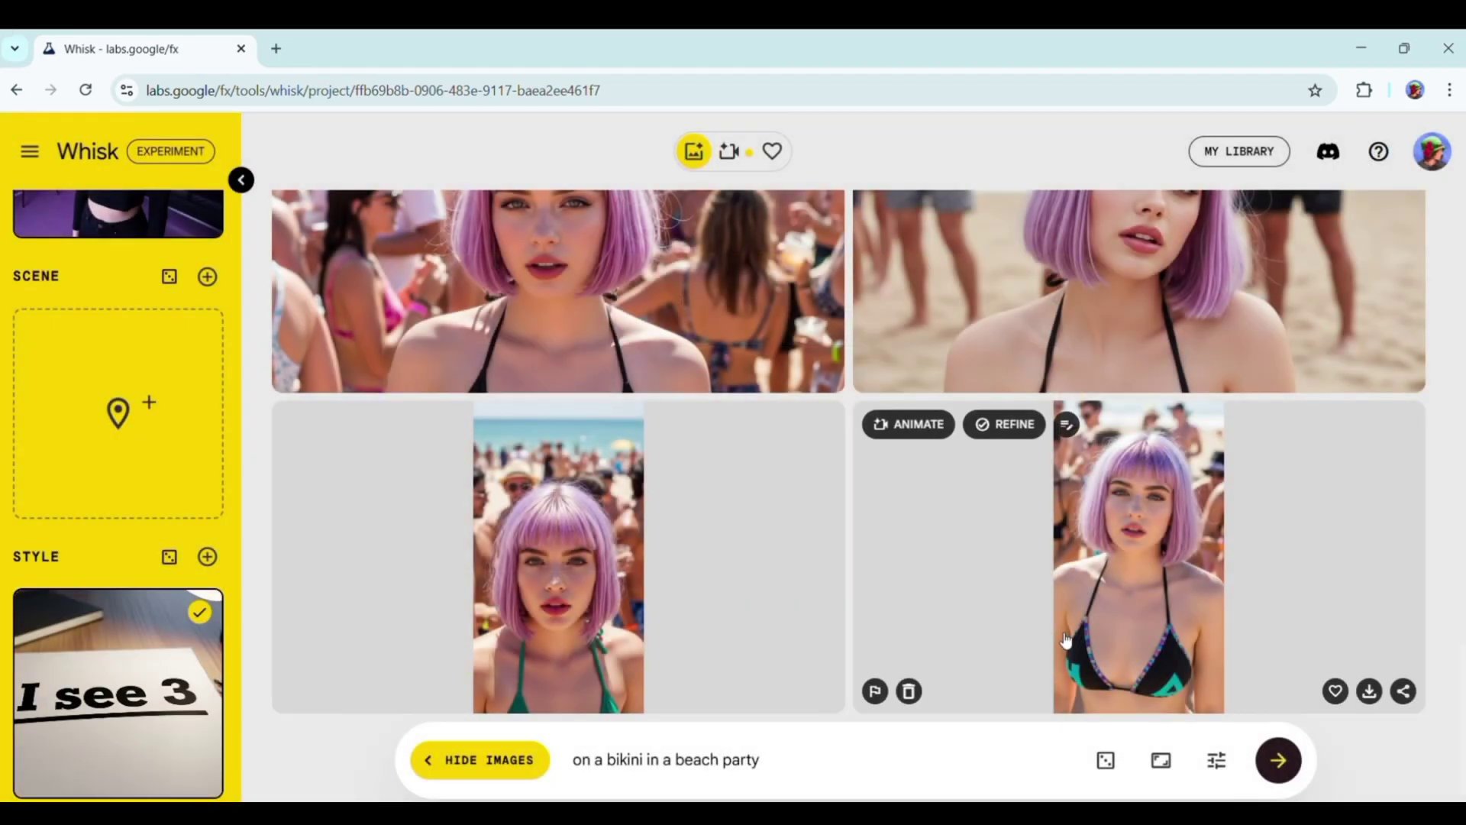
# Generate a war scene image from the text prompt "A WAR".
pyautogui.moveTo(190, 370)
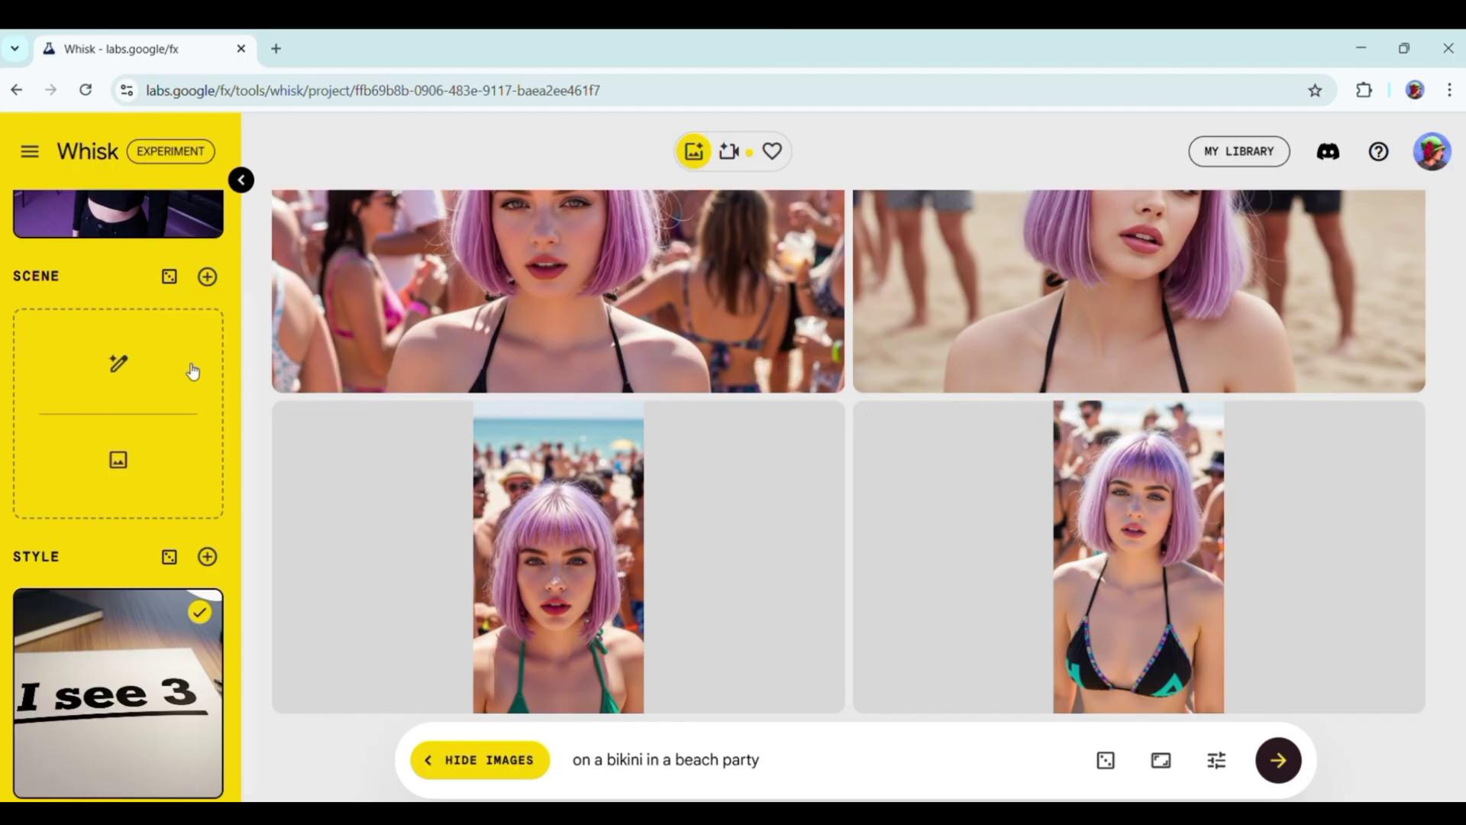
pyautogui.click(120, 365)
pyautogui.write('A WAR')
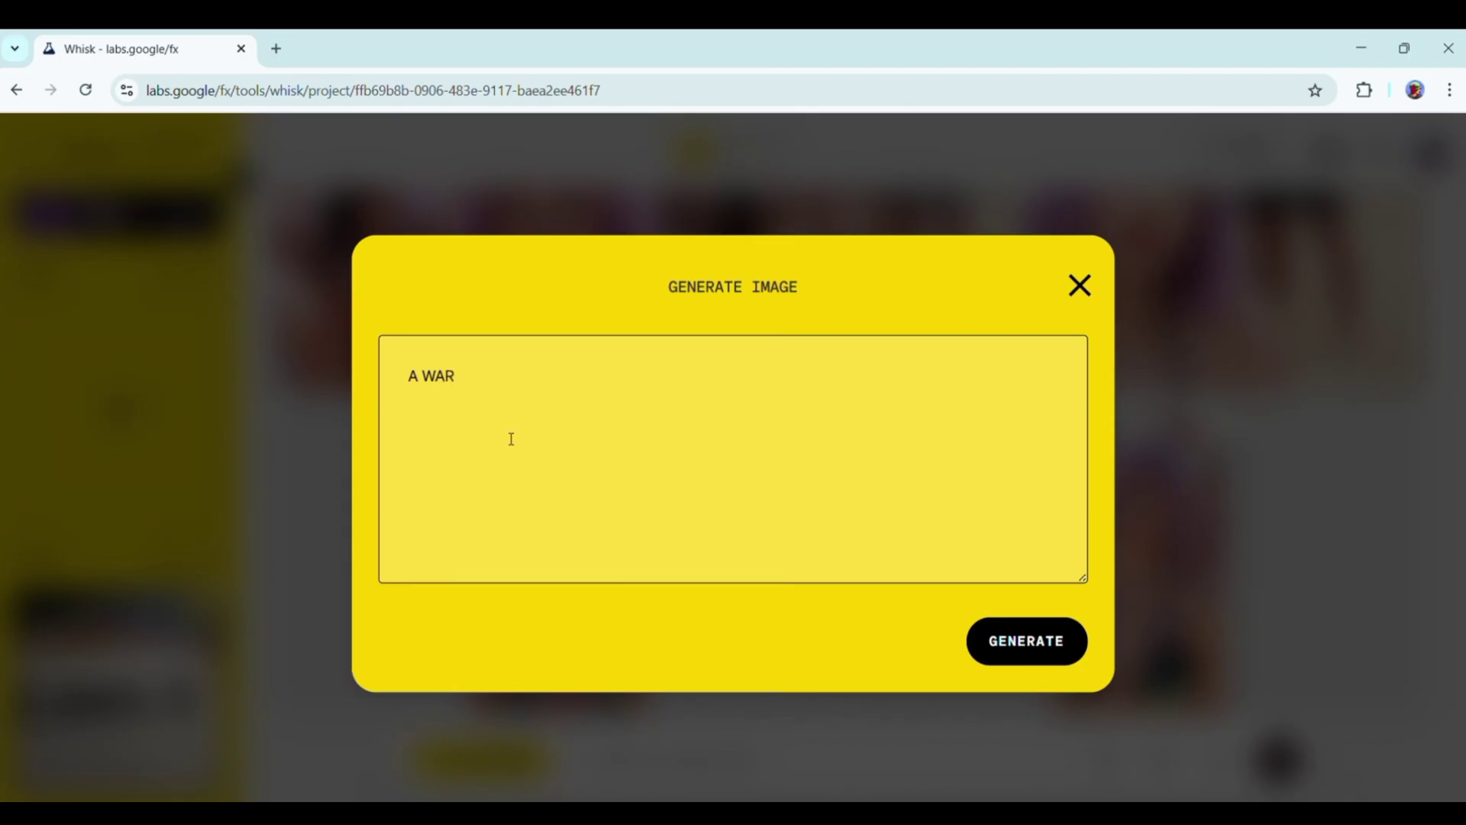
pyautogui.write('E')
pyautogui.click(1047, 648)
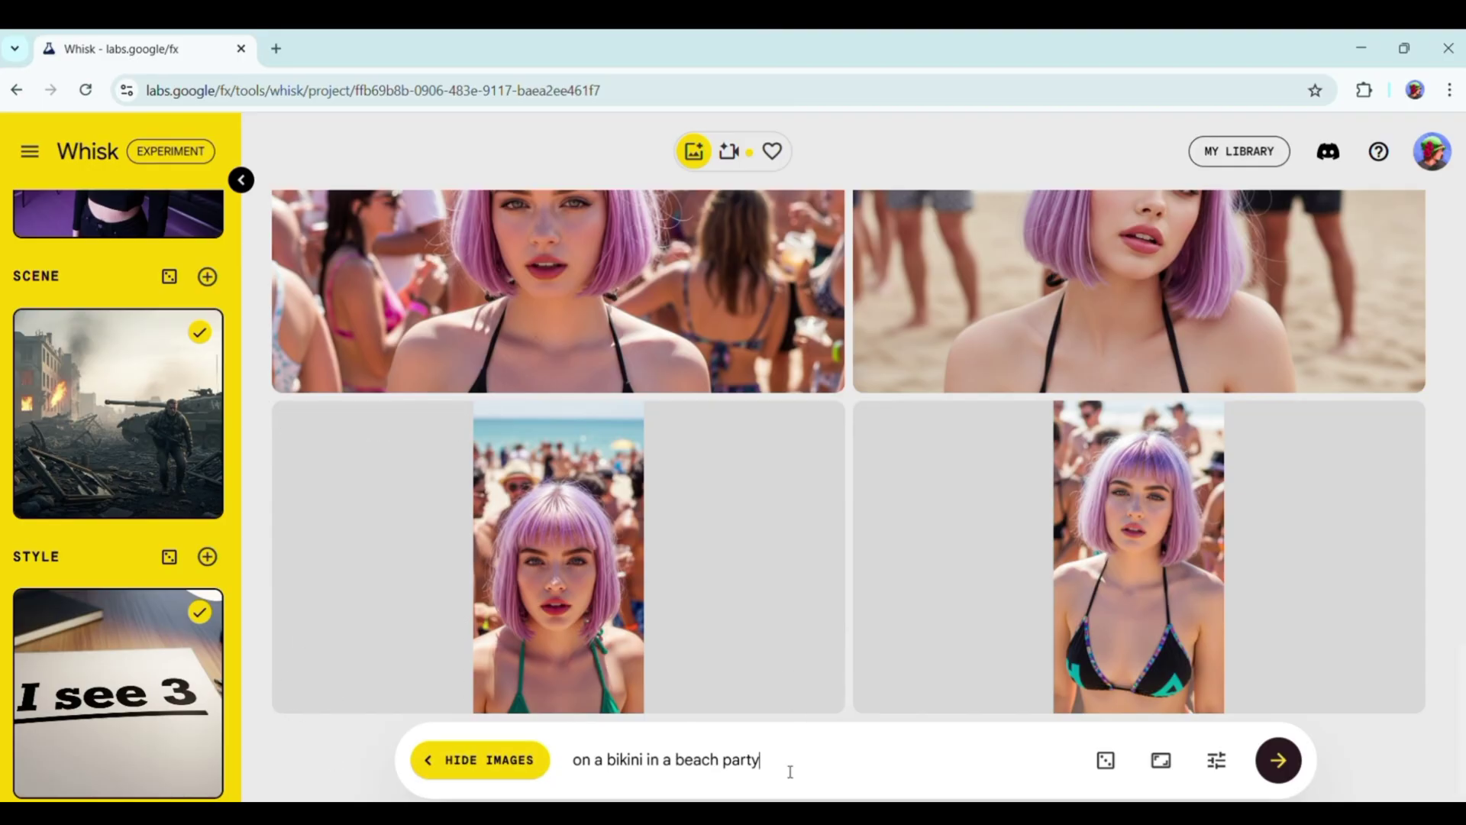
# Replace the main prompt with "She is on an army suite with a gun shooting" and generate the images.
pyautogui.press('BackSpace')
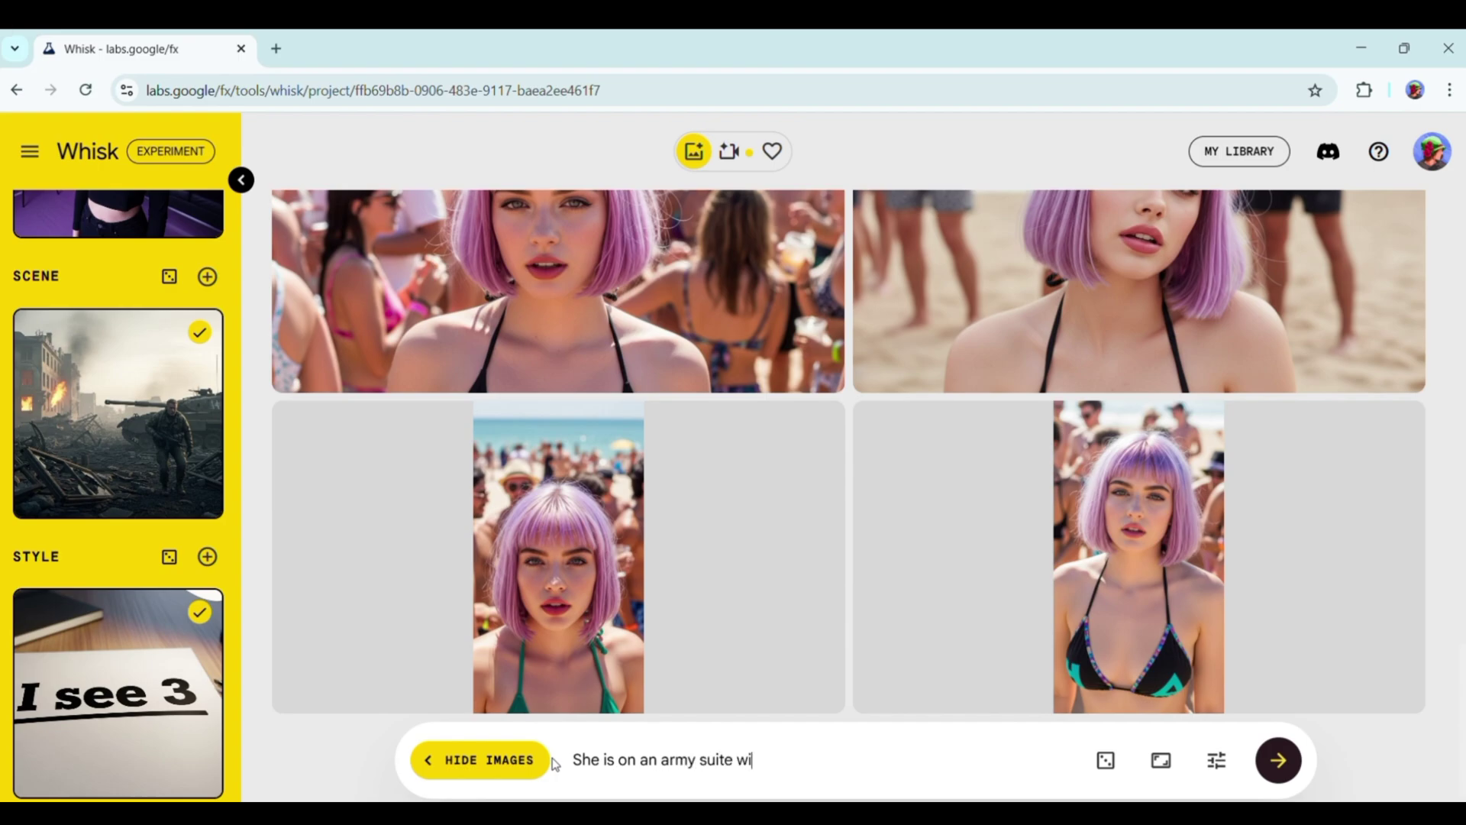
pyautogui.write('ng')
pyautogui.press('Return')
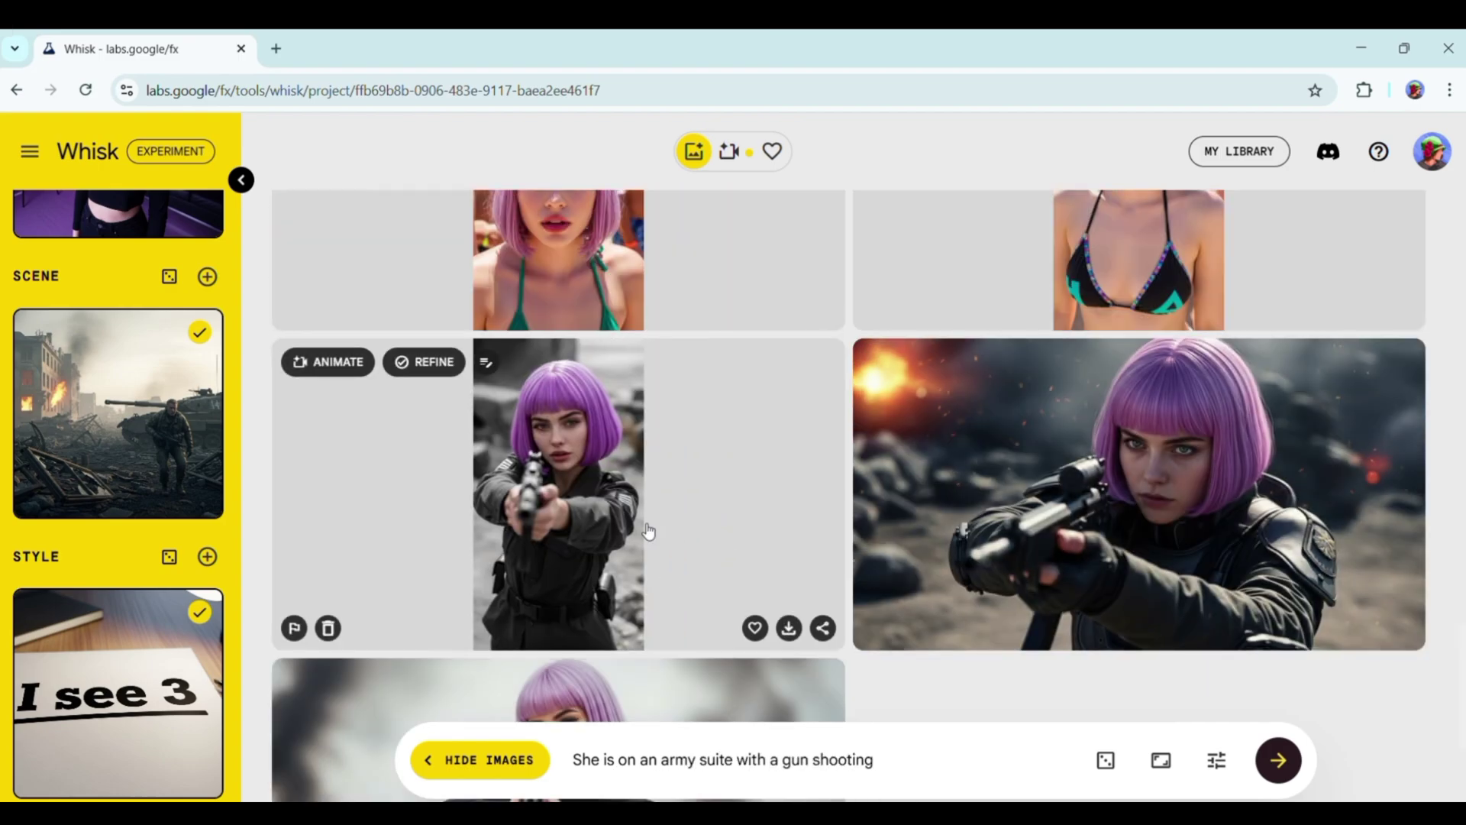
# Animate the landscape close-up of the armored woman aiming a gun with "shooting and running" and play the resulting video.
pyautogui.scroll(-3, 646, 527)
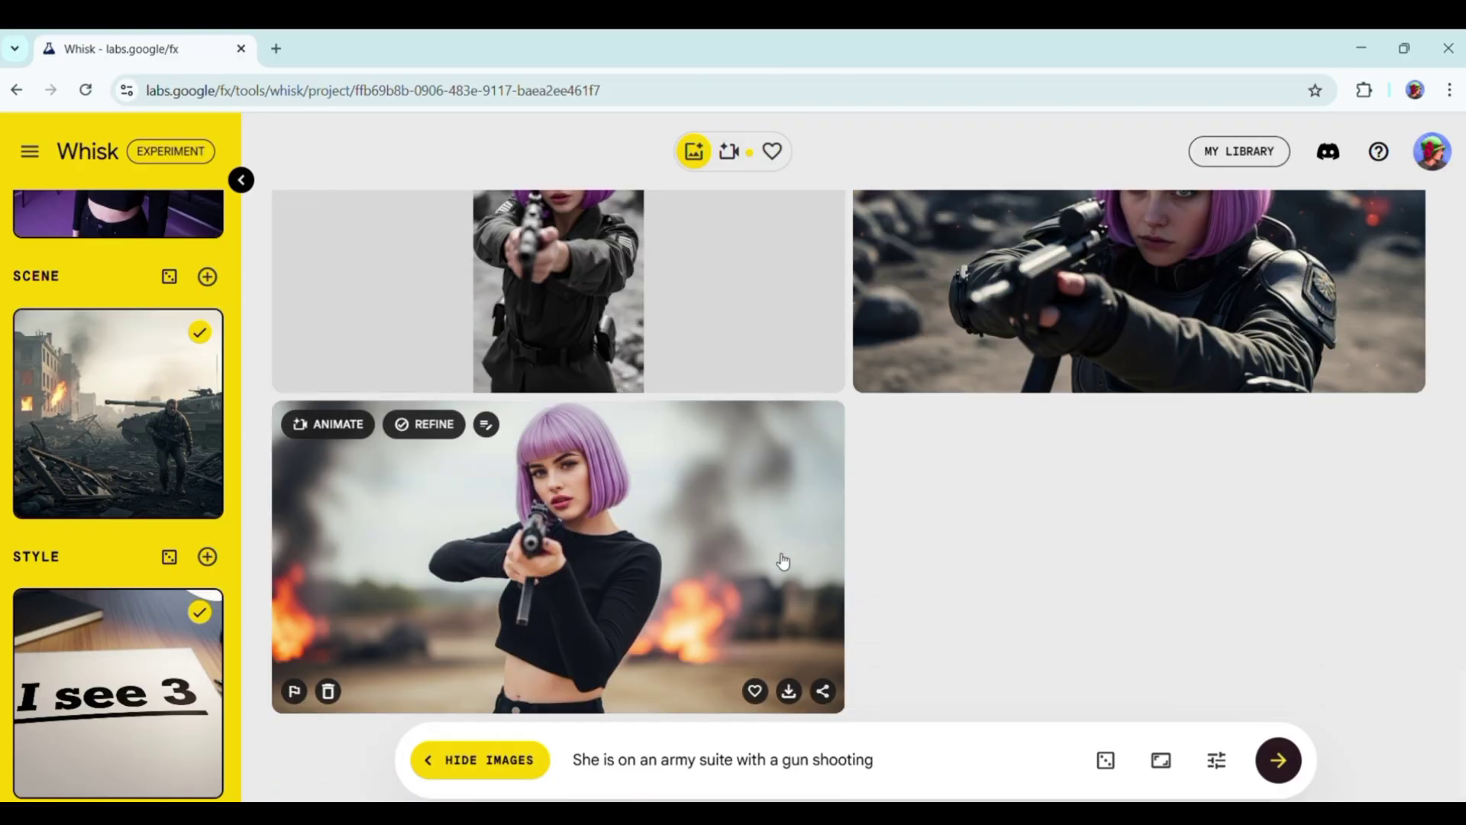
pyautogui.click(328, 371)
pyautogui.click(325, 432)
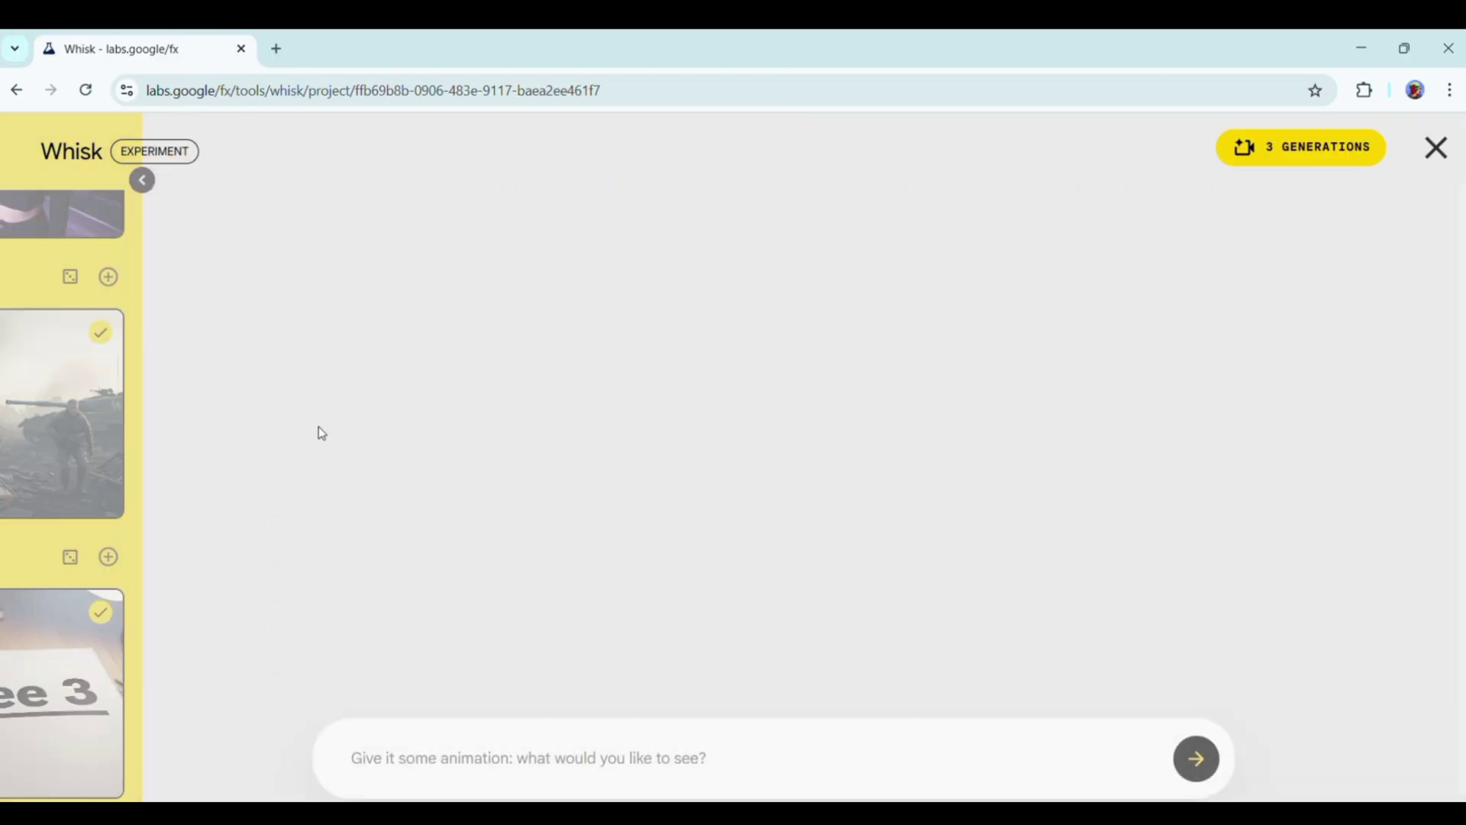
pyautogui.click(546, 759)
pyautogui.write('shooting and running')
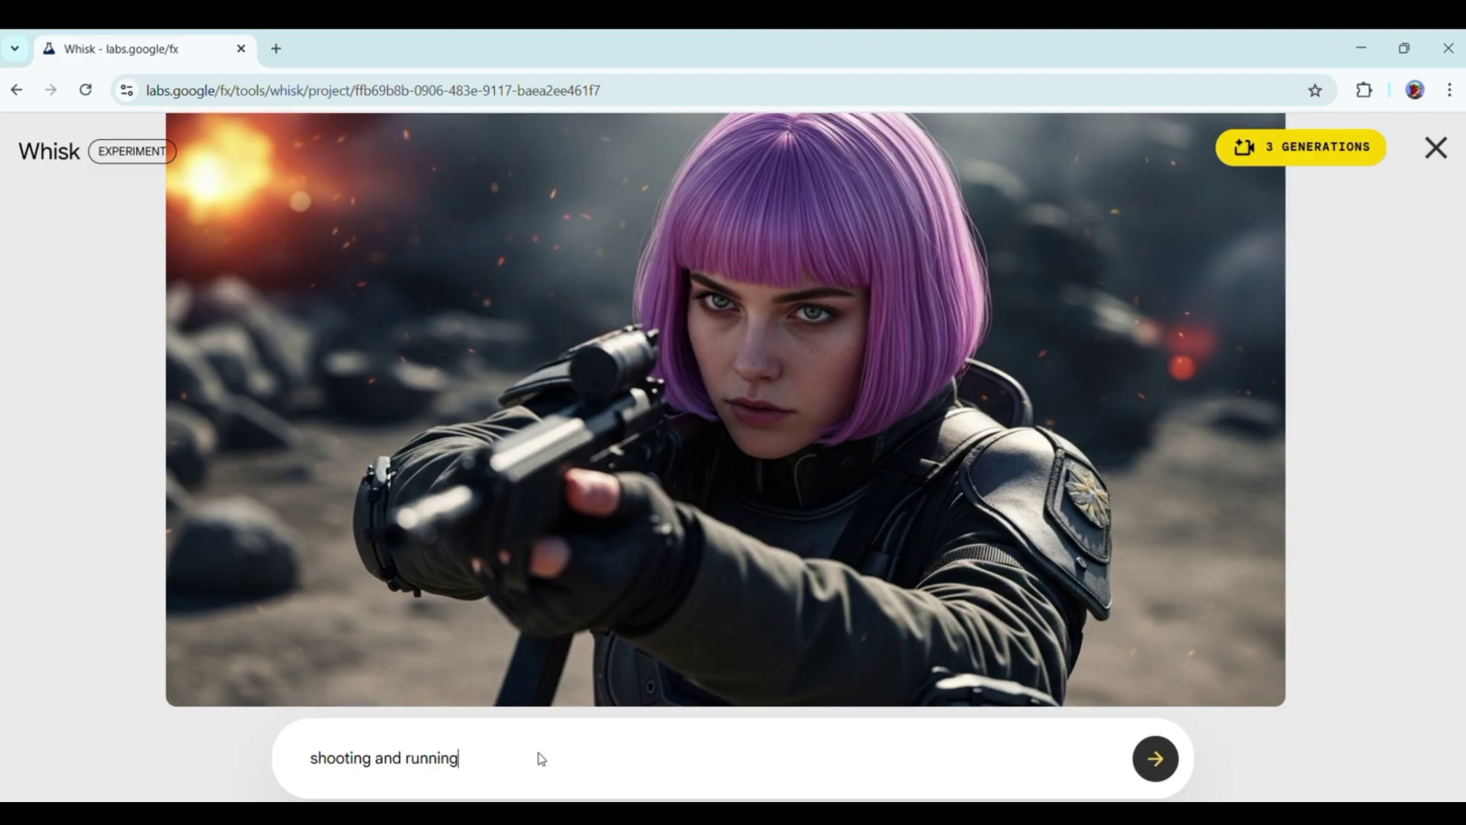
pyautogui.press('Return')
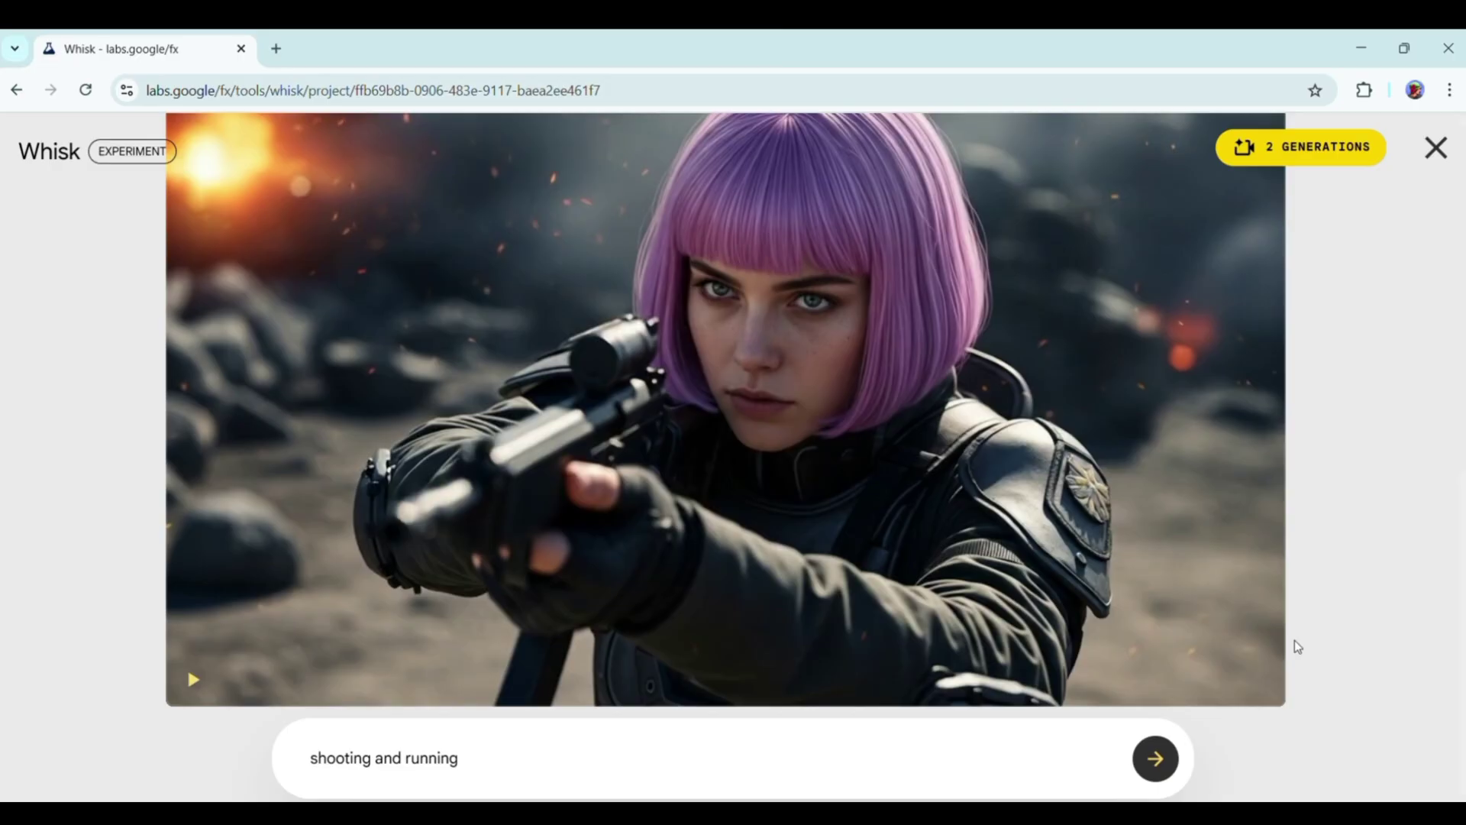
pyautogui.scroll(1, 746, 621)
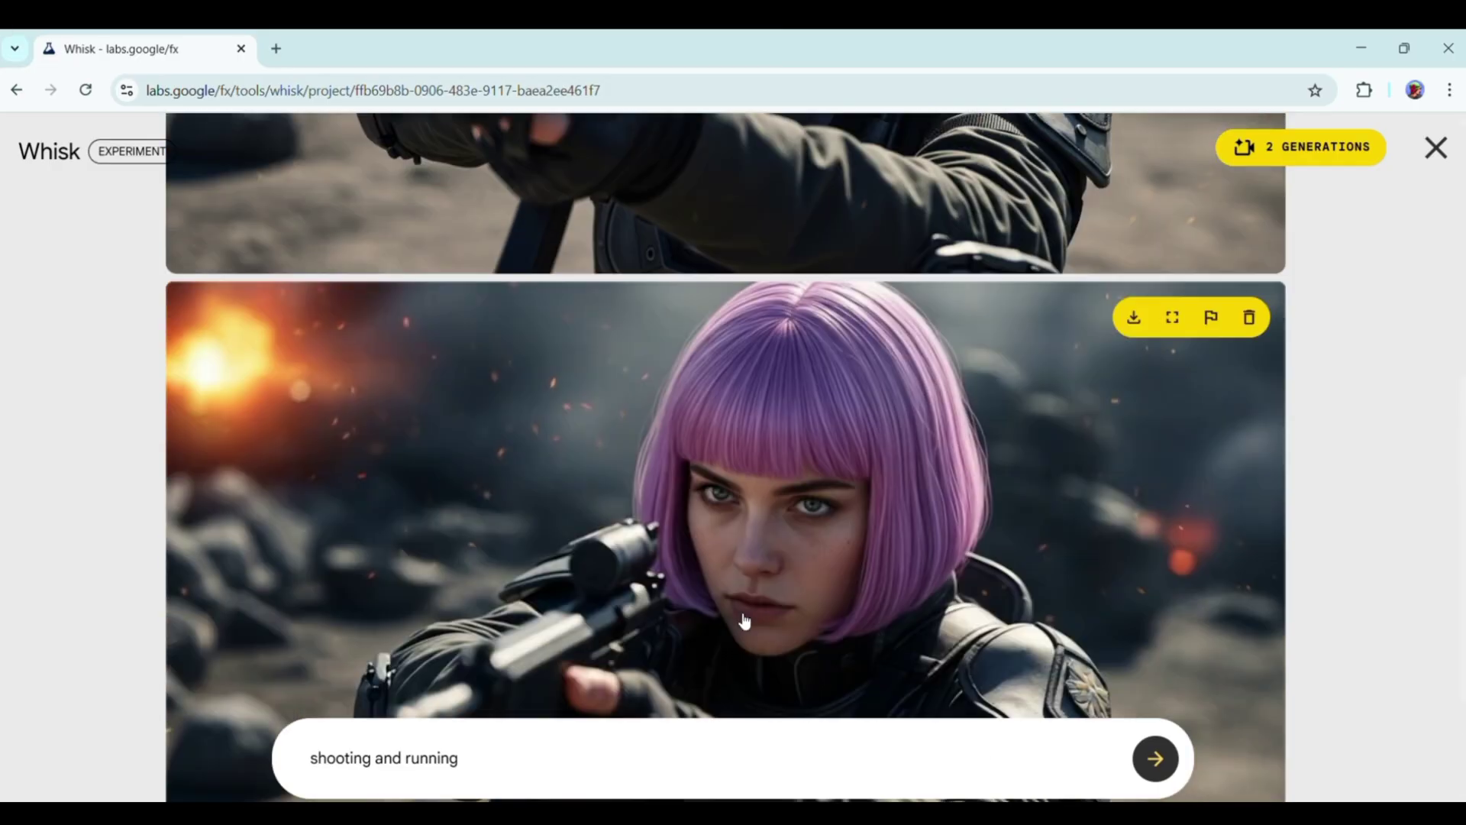
pyautogui.scroll(-1, 744, 621)
pyautogui.click(193, 680)
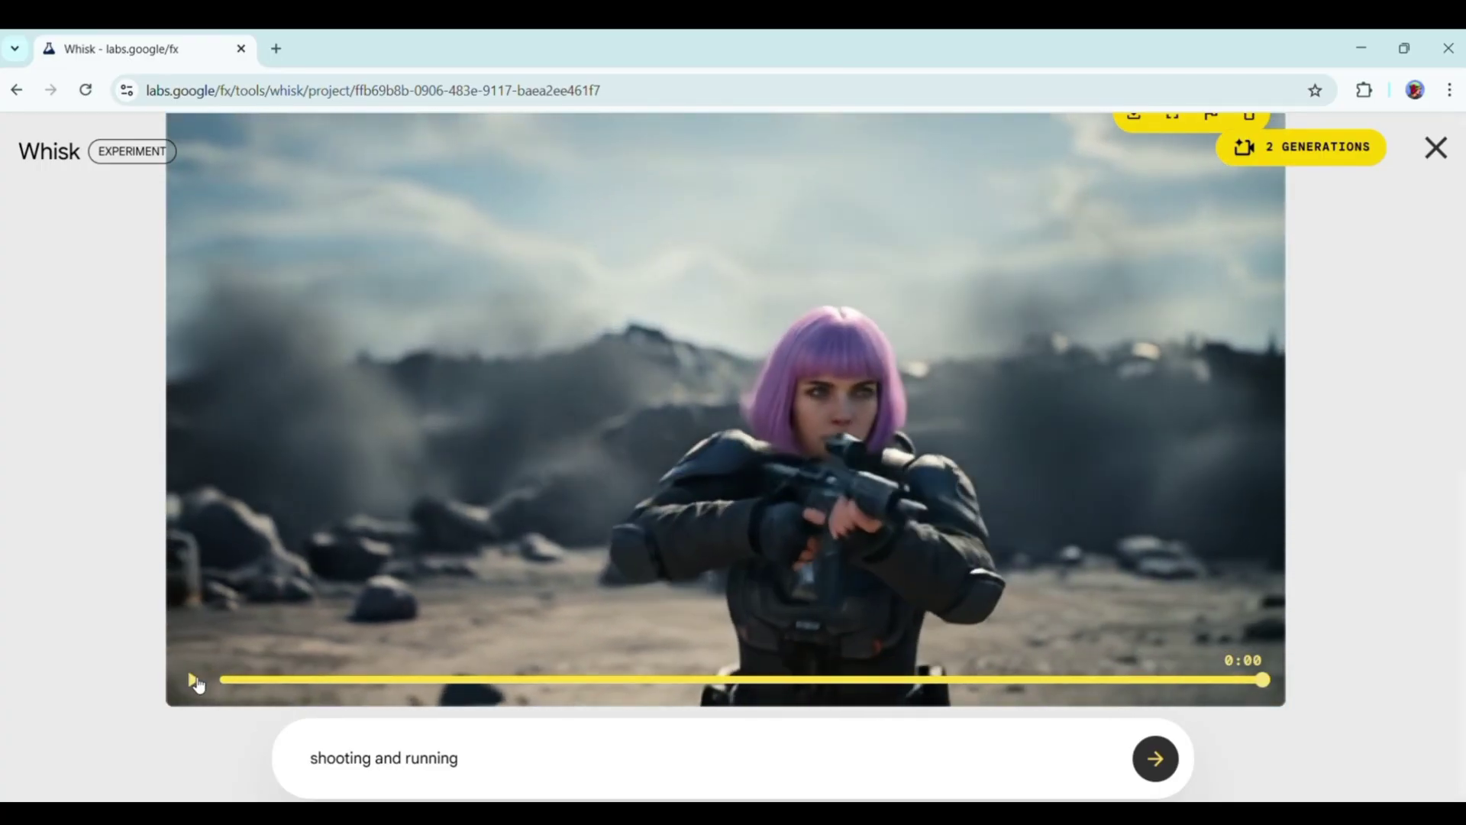
# Download the "shooting and running" video in the standard format and close the animation view.
pyautogui.scroll(-5, 1161, 254)
pyautogui.click(1138, 258)
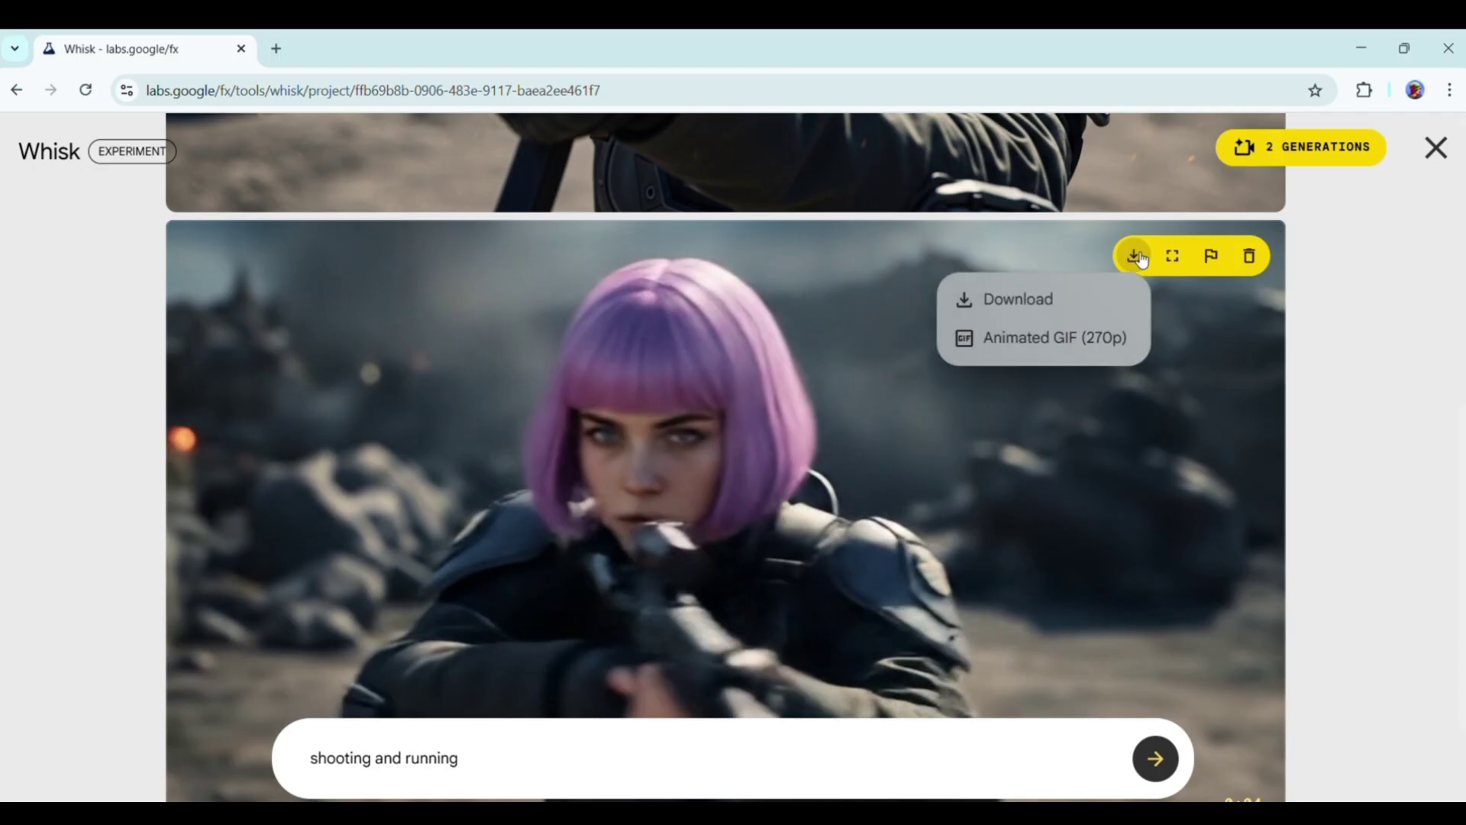
pyautogui.click(1044, 302)
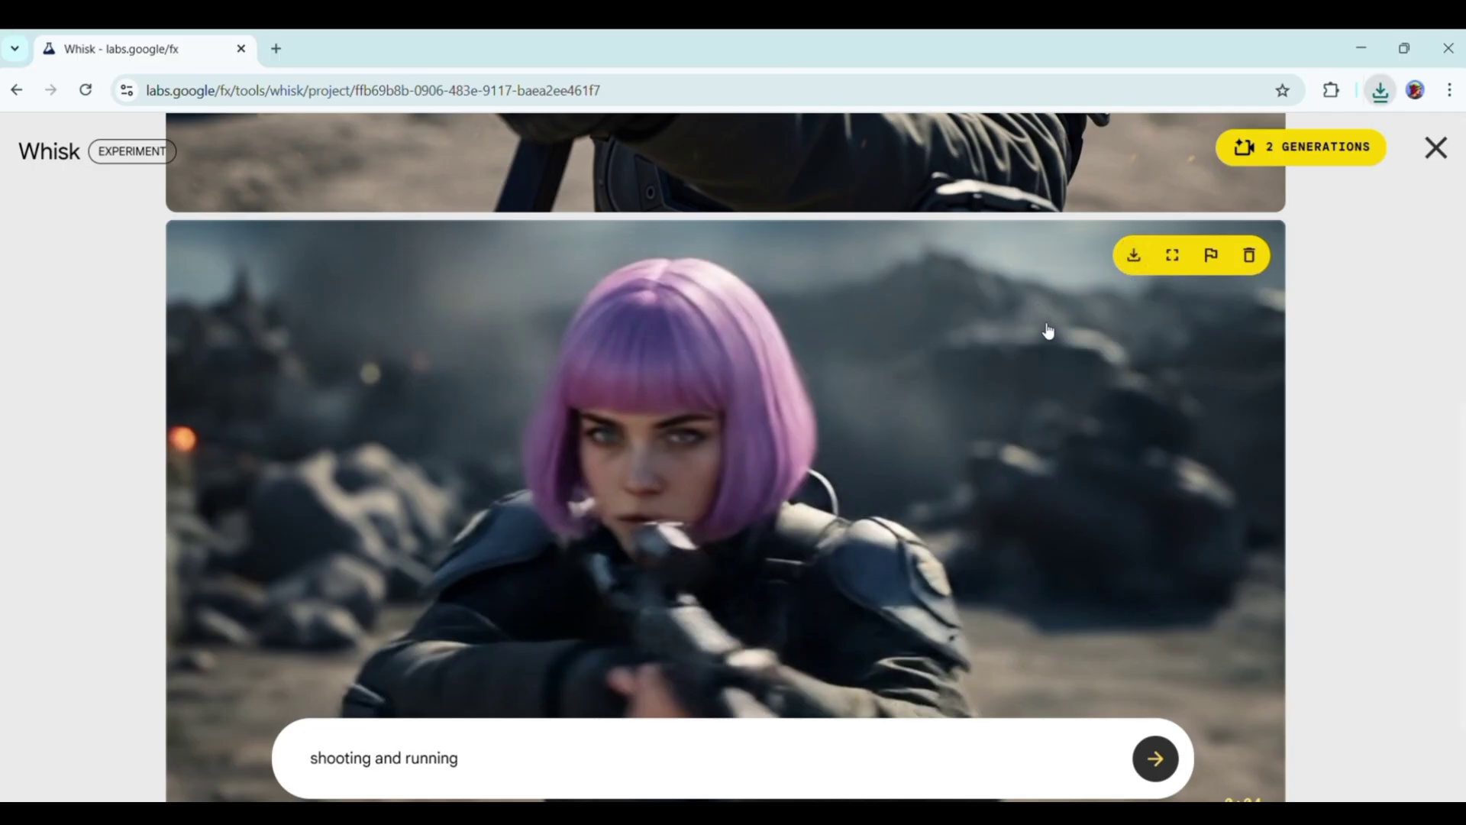
pyautogui.scroll(6, 1040, 328)
pyautogui.scroll(1, 1040, 334)
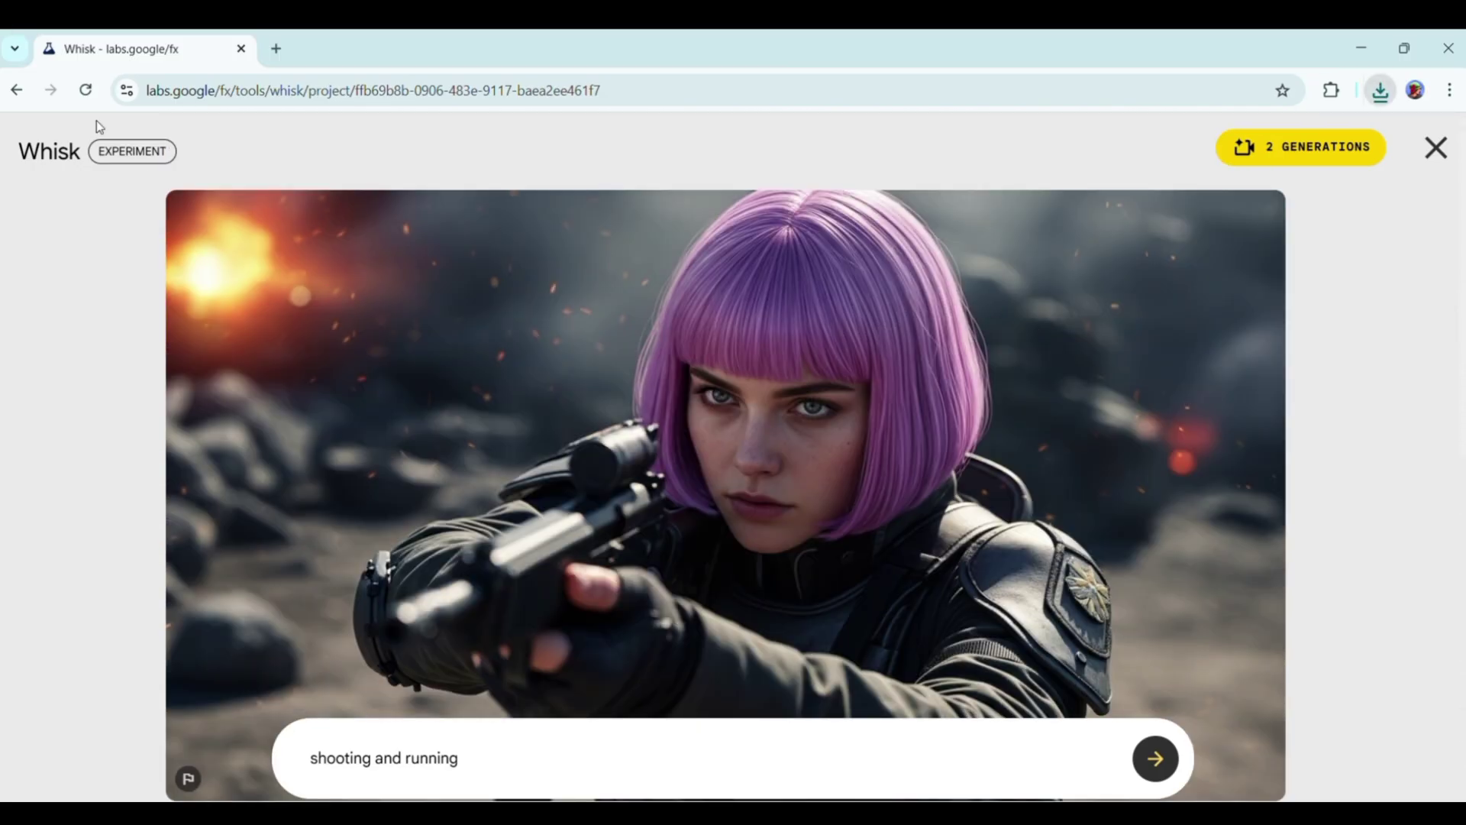
pyautogui.click(1434, 161)
# Download all images of the project and look through the template presets in the settings.
pyautogui.scroll(-4, 956, 415)
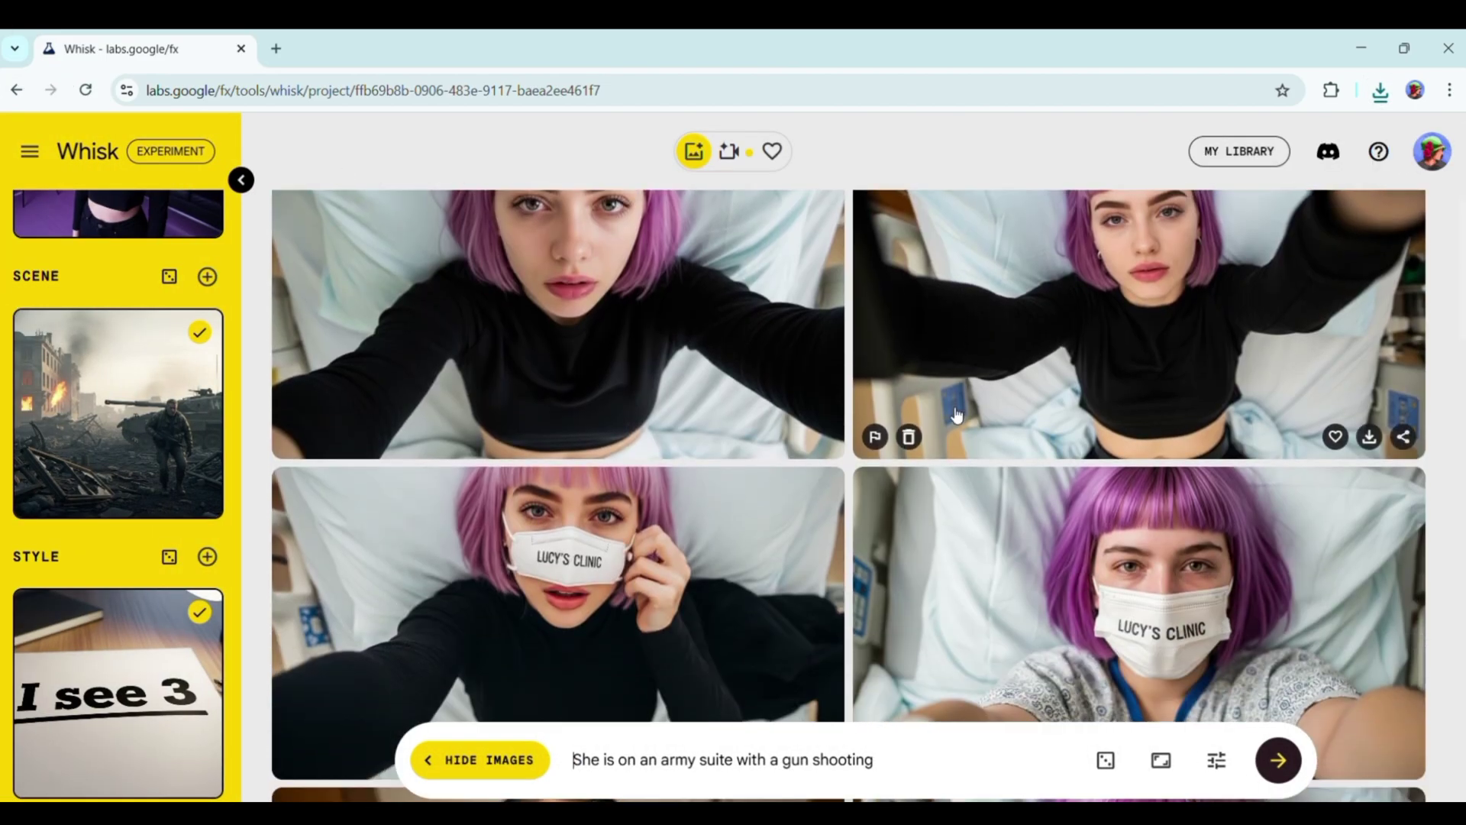
pyautogui.scroll(-10, 956, 414)
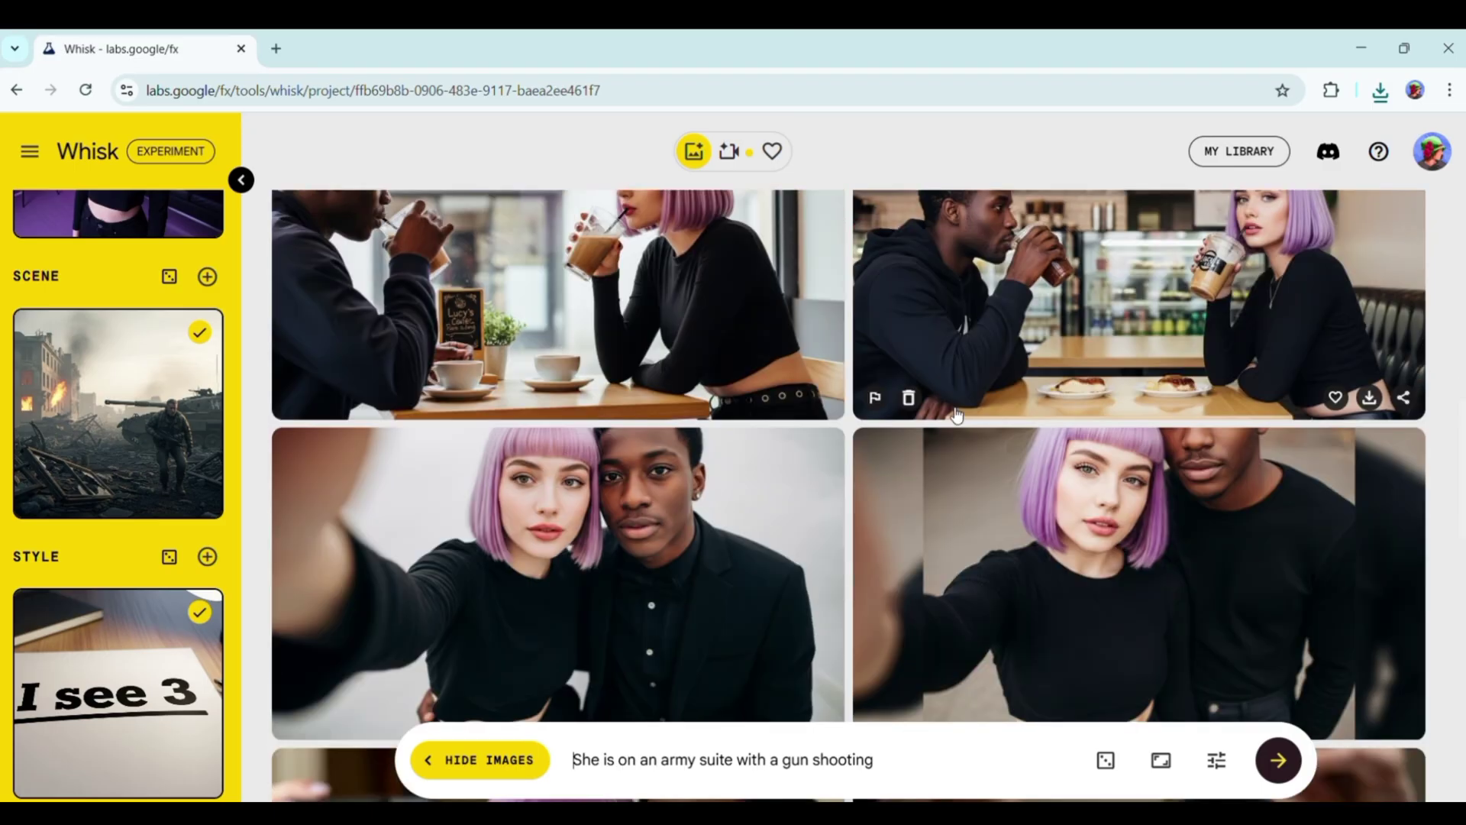
pyautogui.scroll(10, 642, 305)
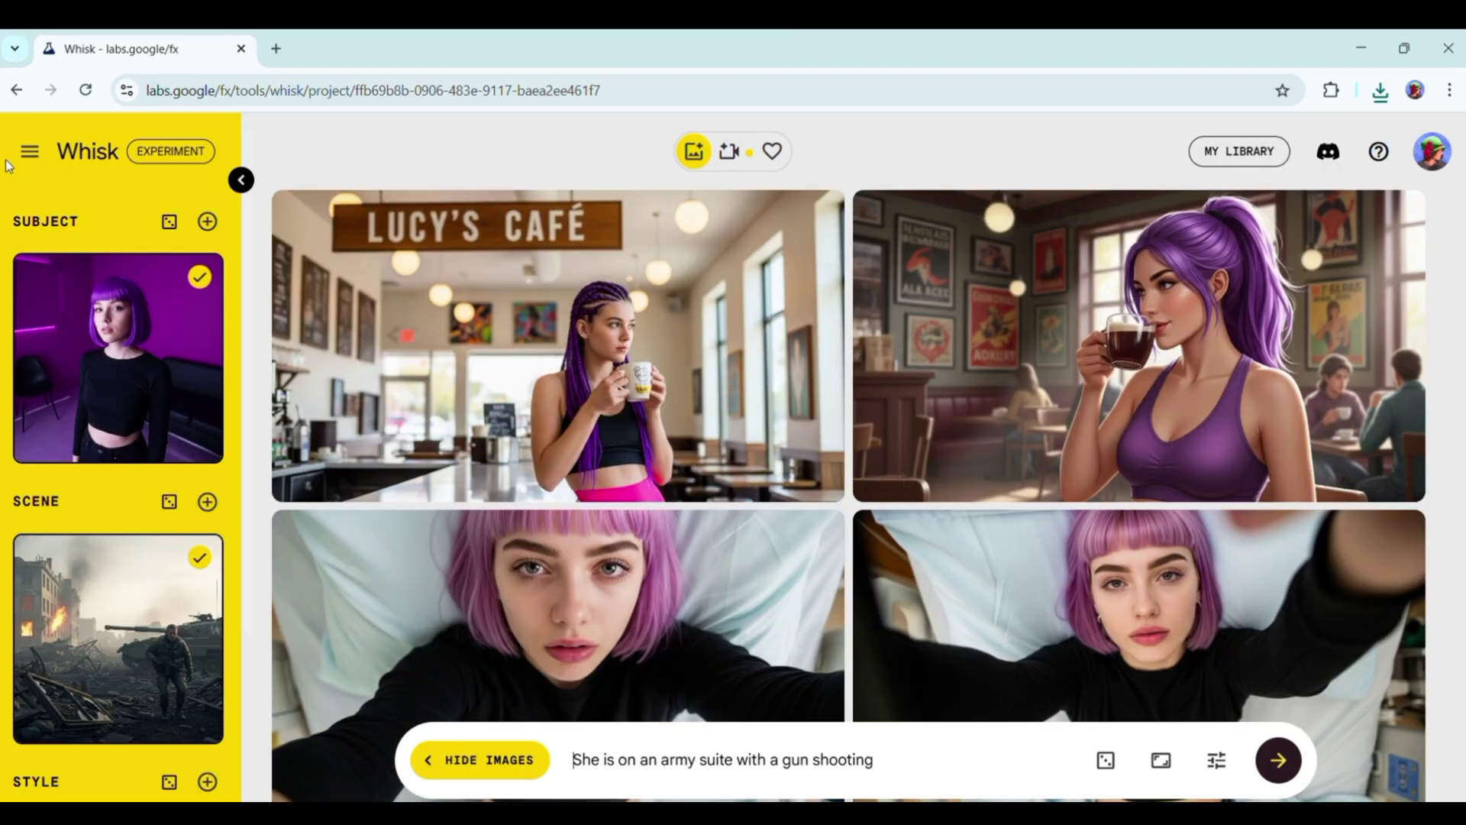
pyautogui.click(30, 152)
pyautogui.click(199, 256)
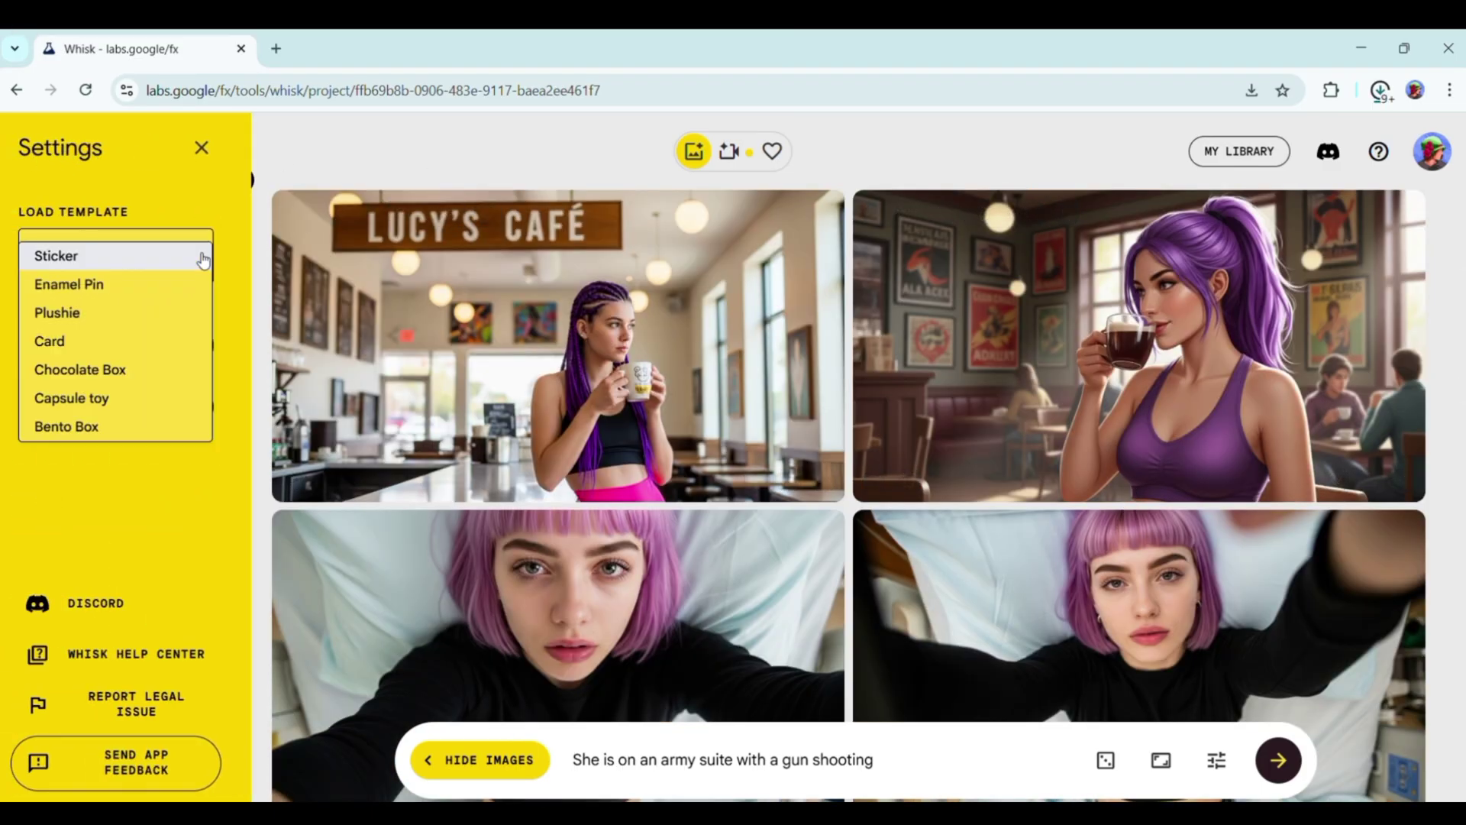
pyautogui.click(122, 221)
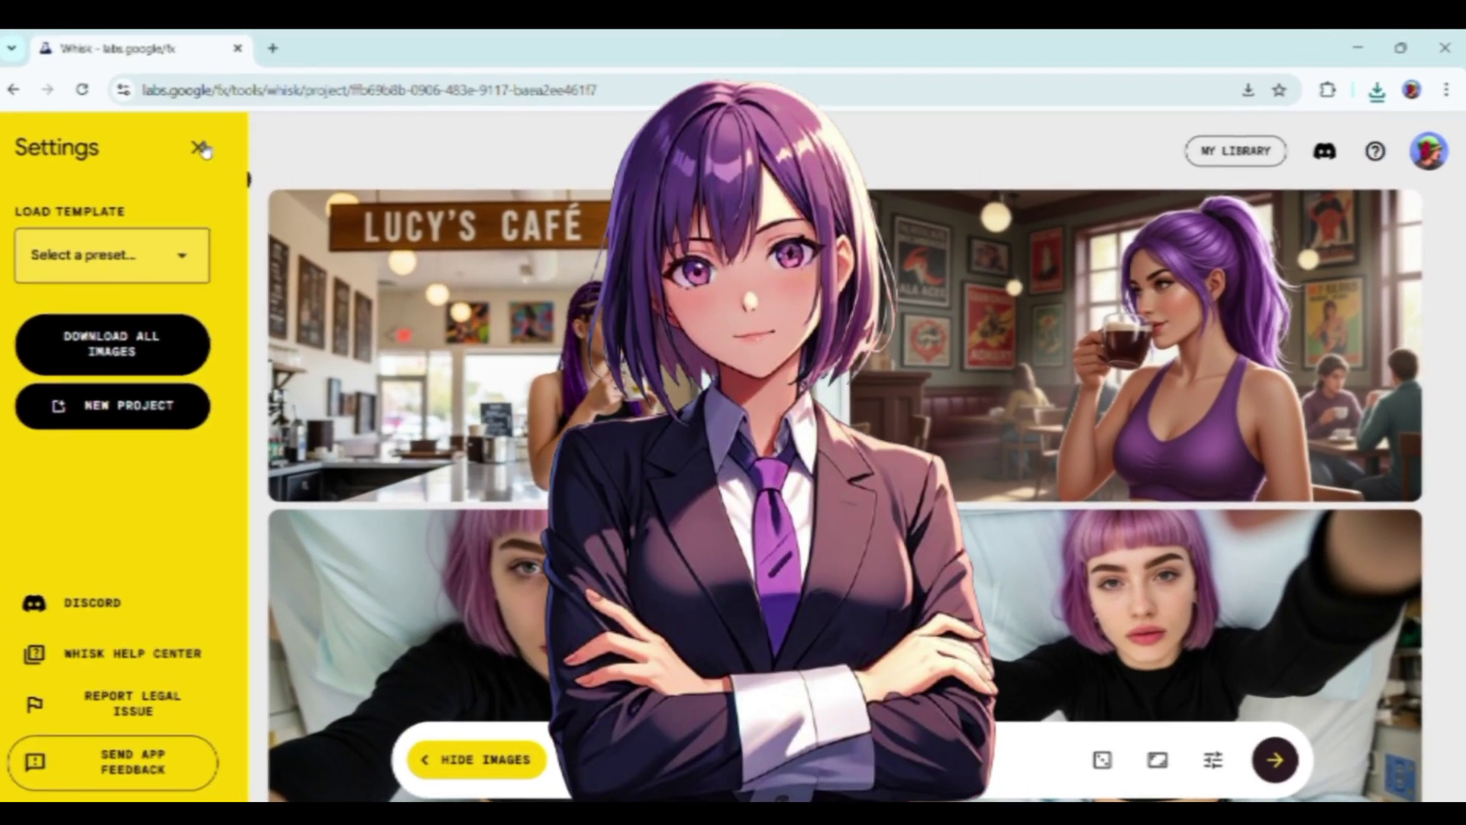
pyautogui.click(178, 133)
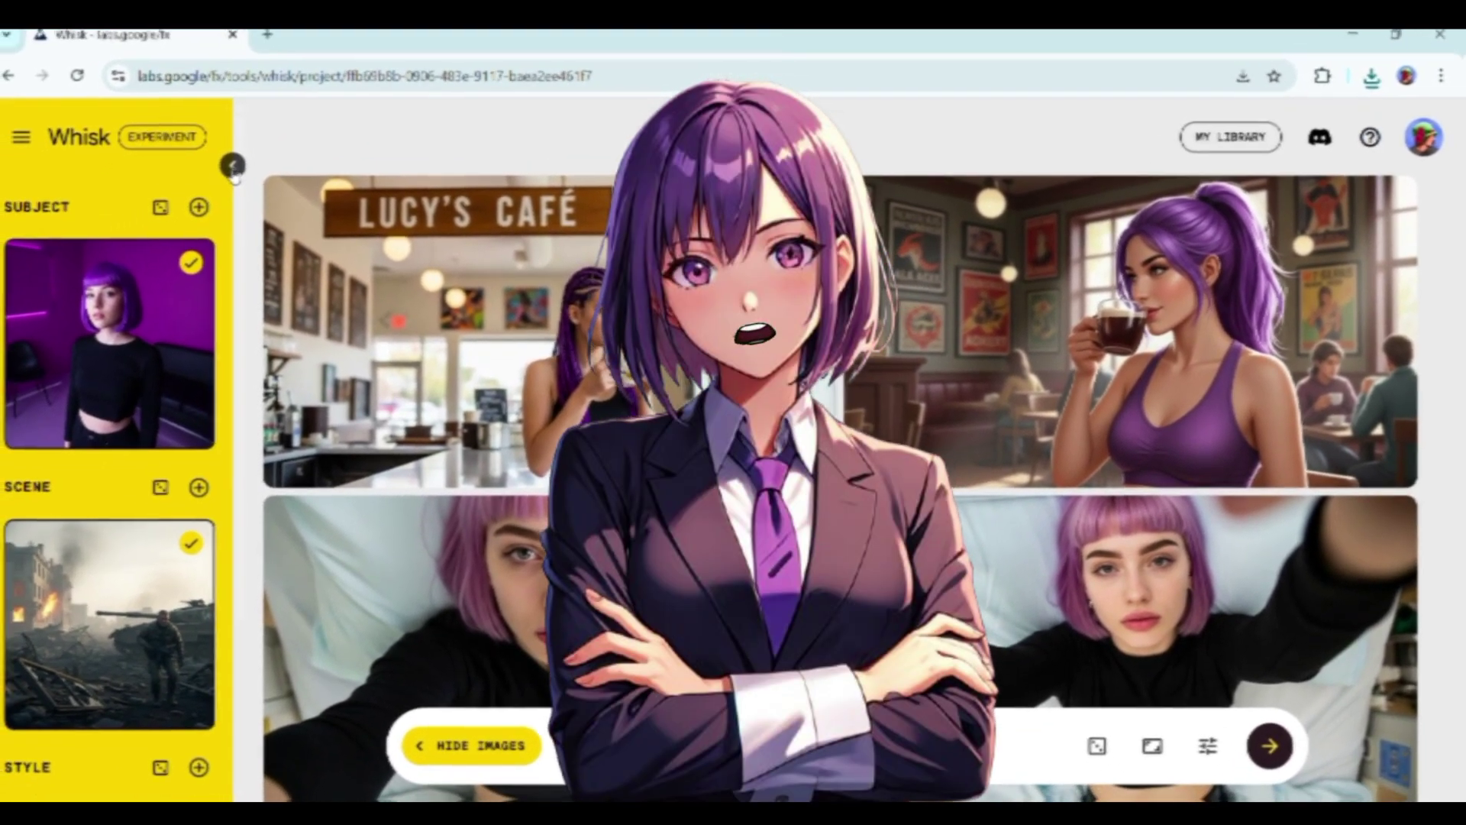
# Collapse the subject, scene and style sidebar and browse the generated images.
pyautogui.click(232, 166)
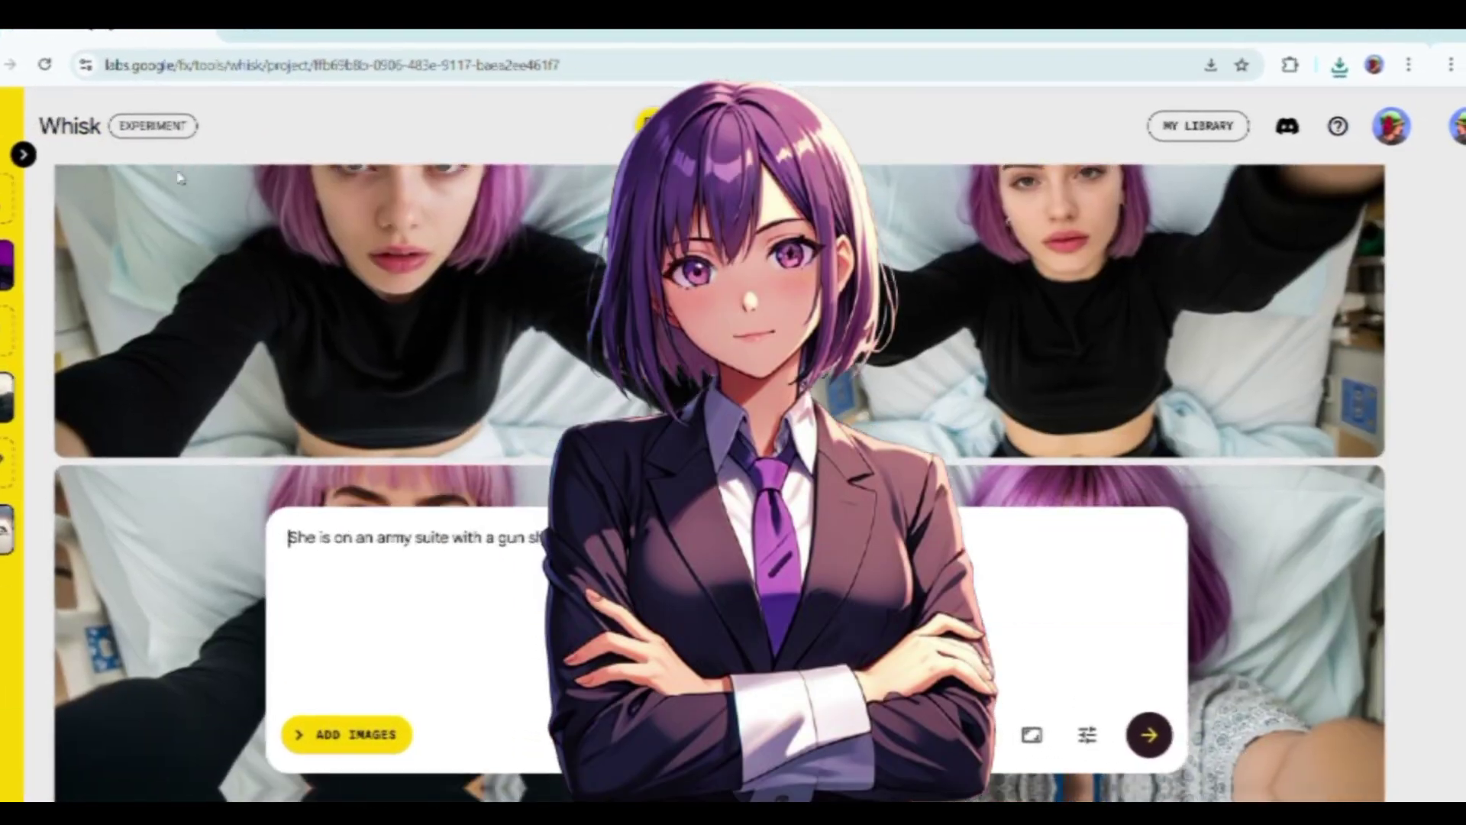
pyautogui.scroll(15, 744, 458)
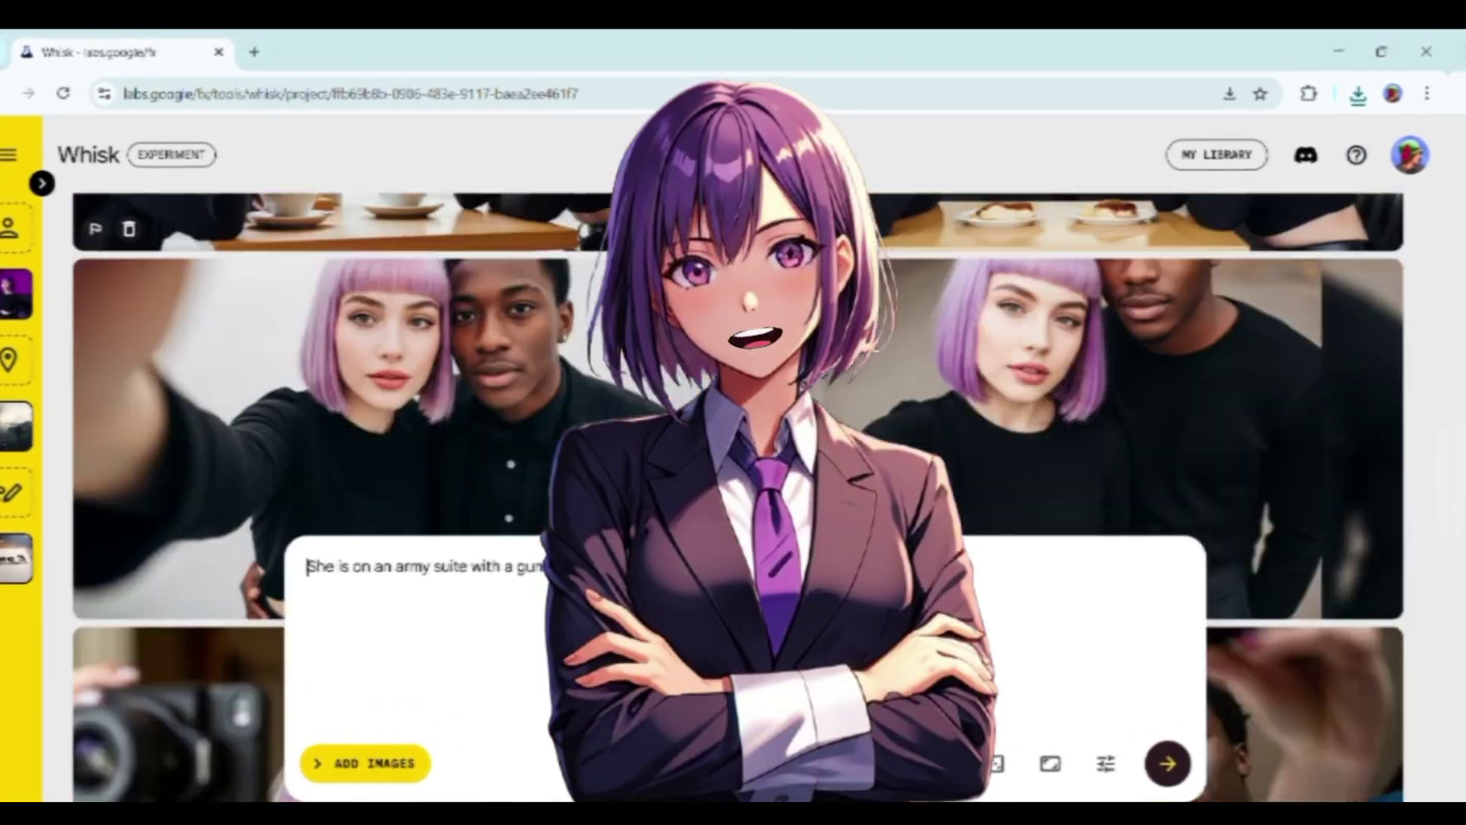